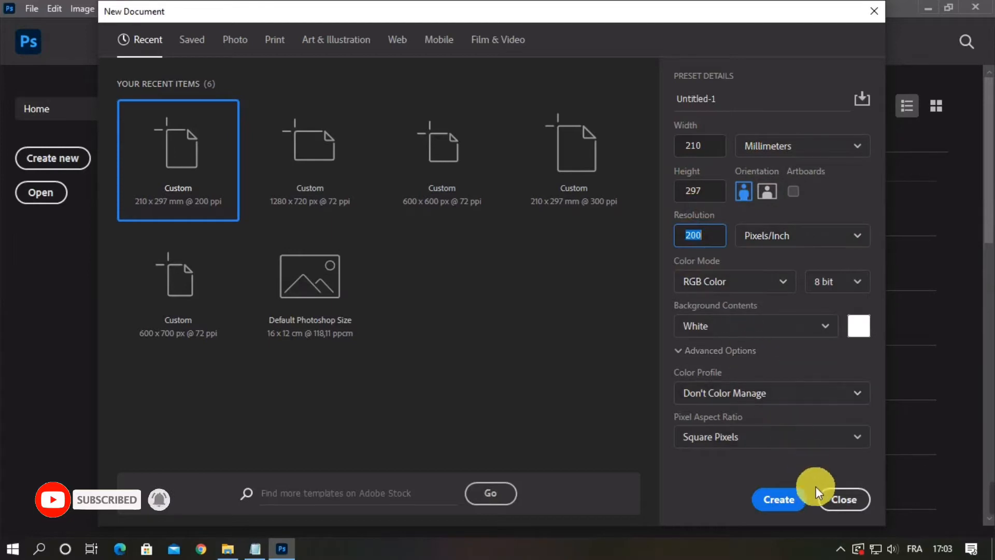
Create a 210 x 297 mm portrait document at 200 pixels/inch and place the wooden cutting board image on it
left_click(801, 497)
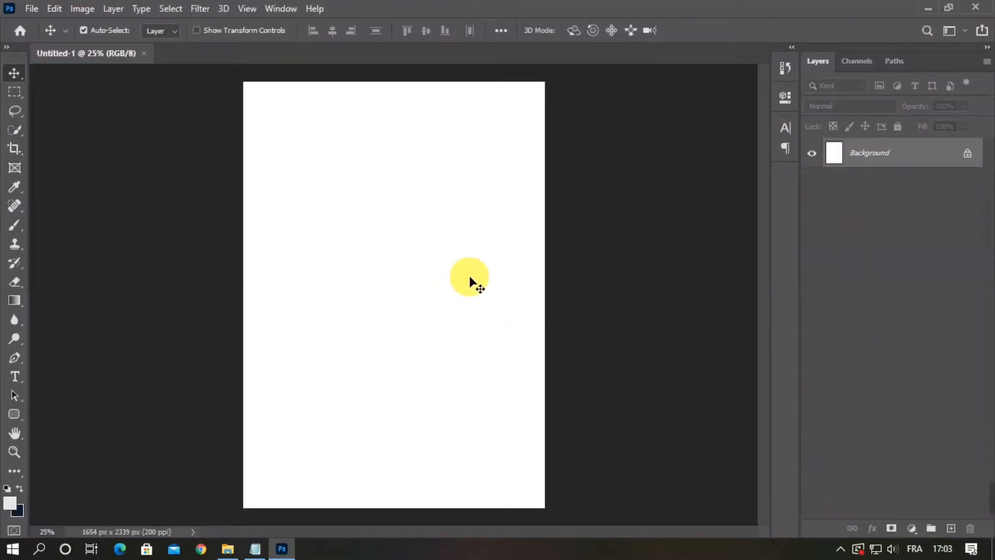
left_click(240, 551)
left_click_drag(326, 147, 355, 443)
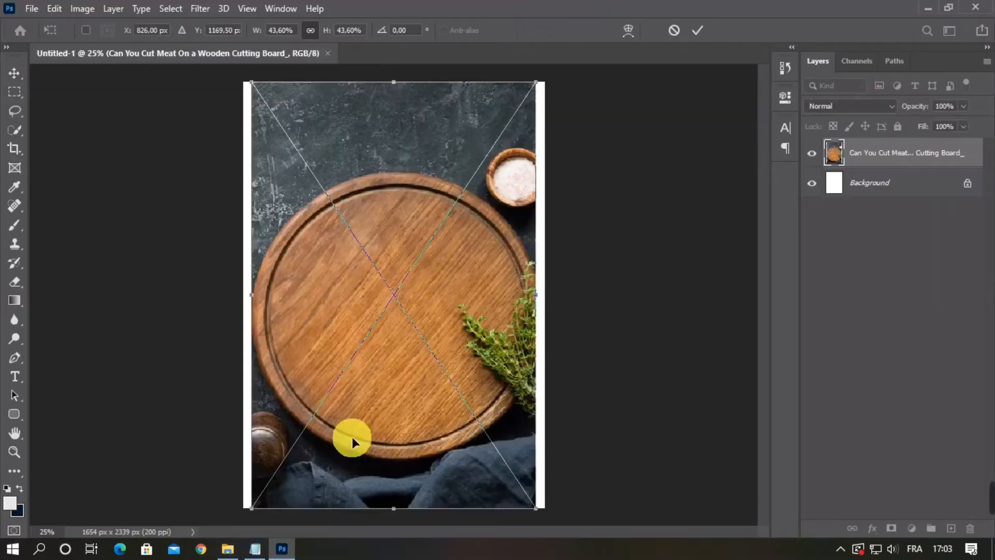
Scale the placed cutting board image proportionally to 46.23% so it spans the full canvas width, and commit the placement
left_click_drag(561, 295, 546, 291)
left_click(269, 295)
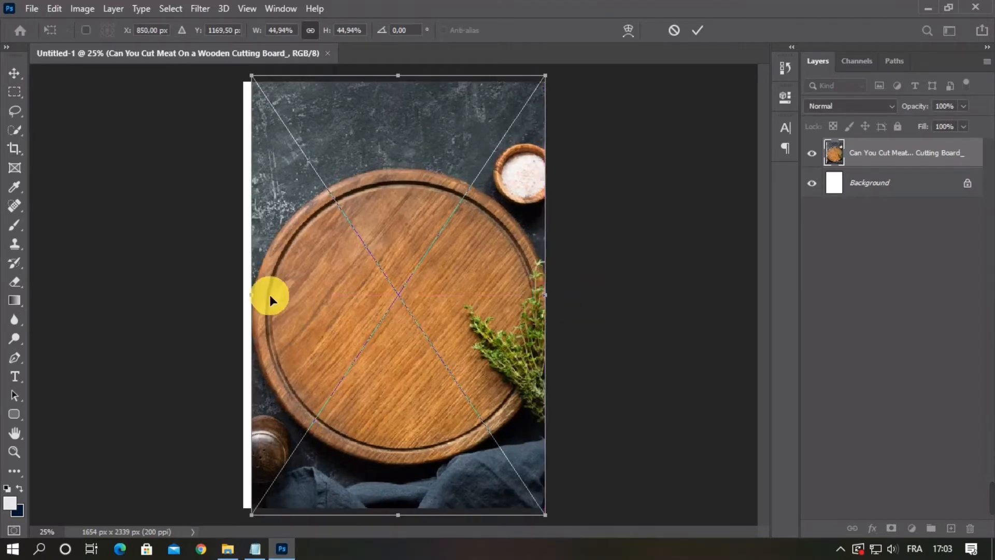
left_click_drag(259, 301, 252, 300)
left_click_drag(558, 299, 560, 301)
left_click_drag(555, 166, 559, 166)
left_click_drag(547, 413, 559, 415)
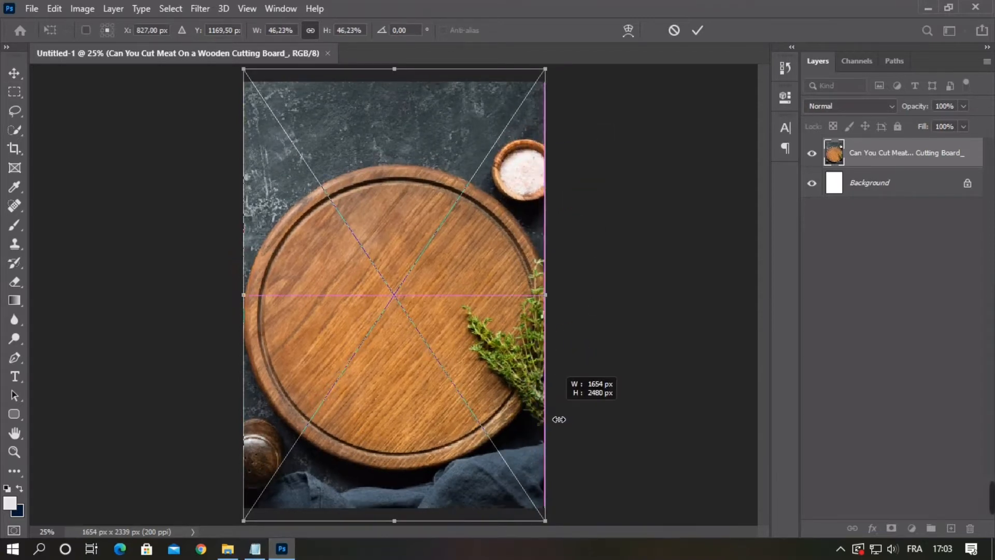
left_click(698, 30)
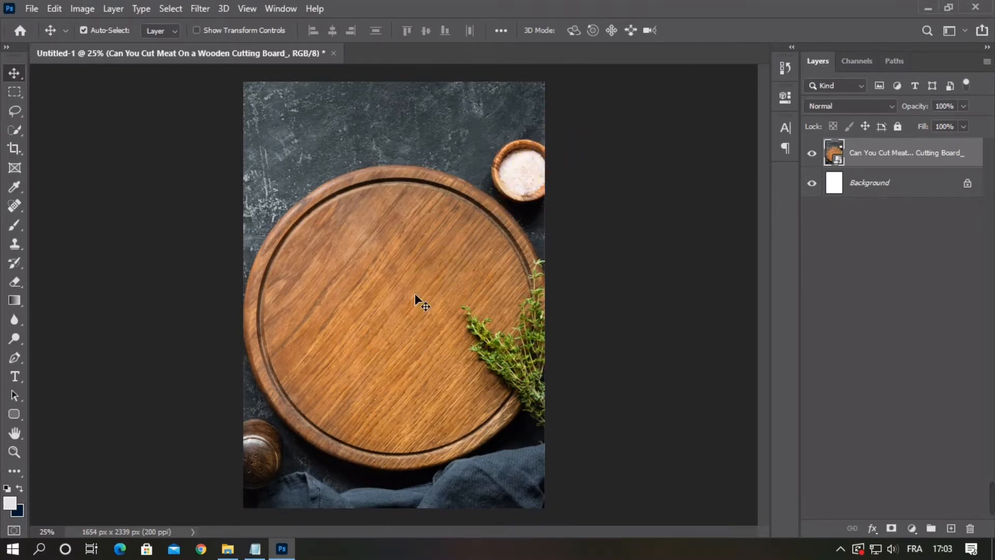
Move the cutting board image down, leaving an empty strip along the canvas's upper edge, and duplicate its layer
left_click_drag(414, 300, 417, 359)
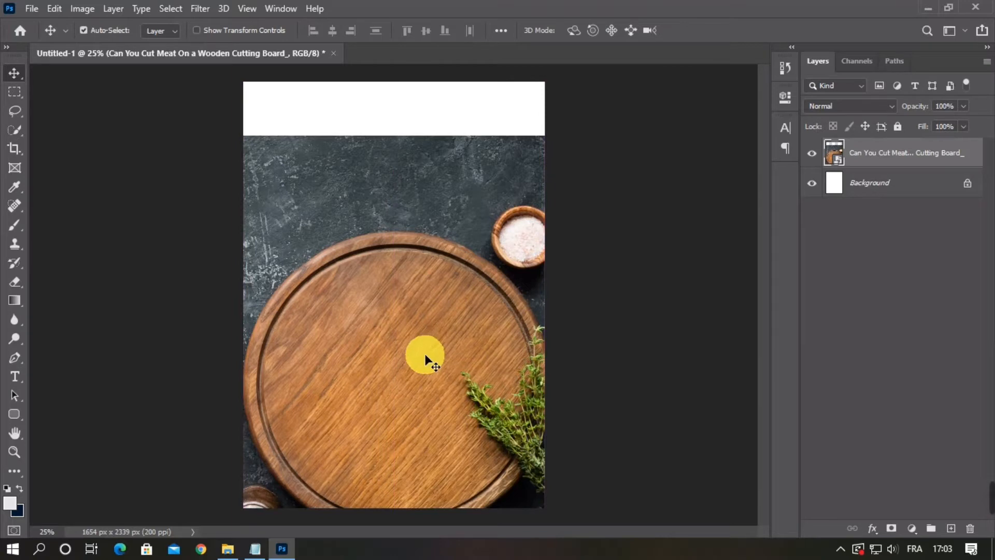
left_click(428, 355)
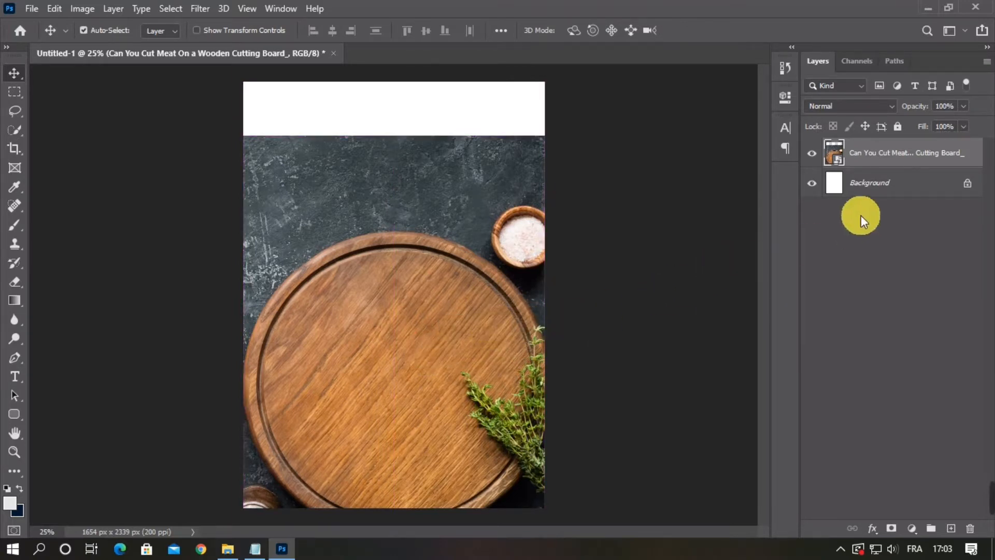
key("ctrl+j")
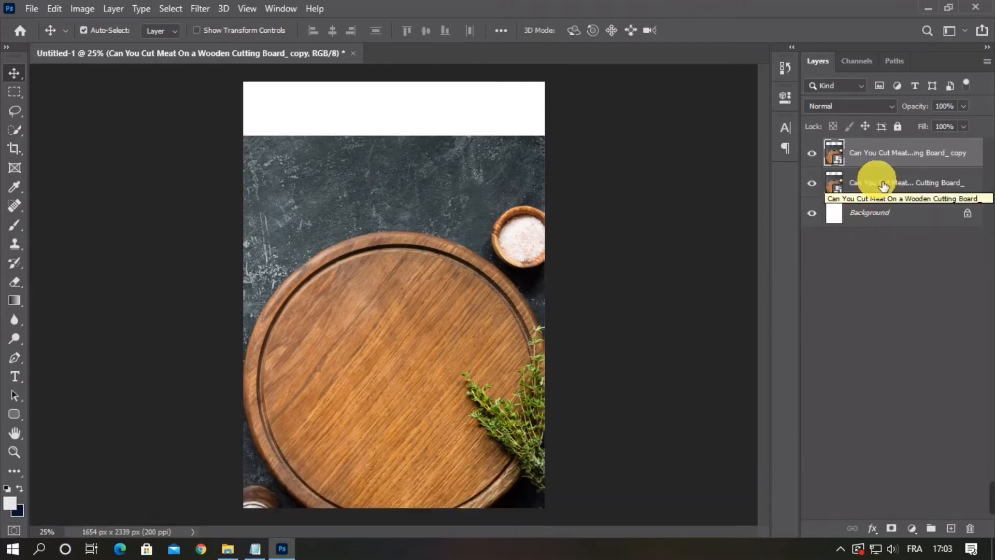
With the copy temporarily hidden, move the original cutting board layer up to cover the empty strip, then show the copy again
mouse_move(446, 194)
left_mouse_down()
mouse_move(446, 142)
mouse_move(447, 189)
left_mouse_up()
key("ctrl+z")
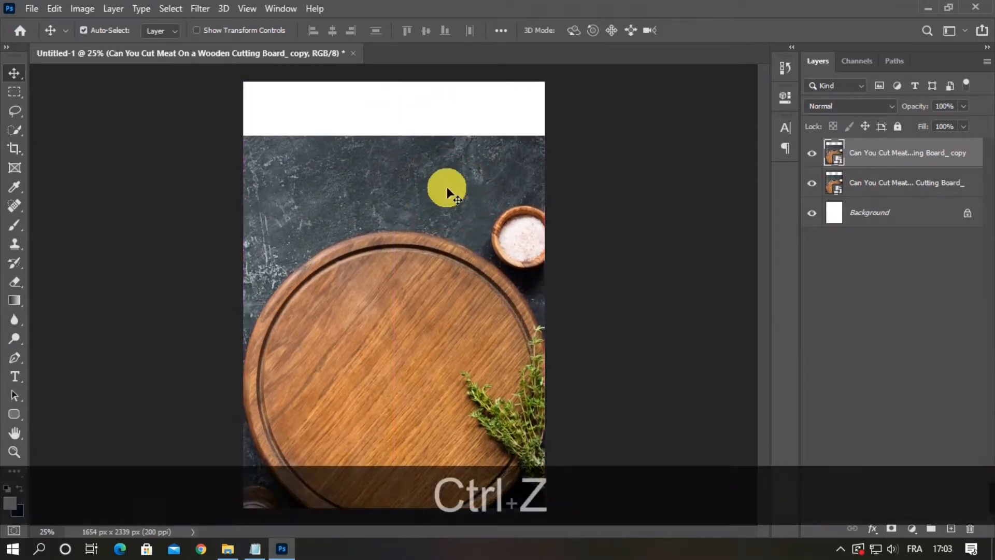
left_click(875, 186)
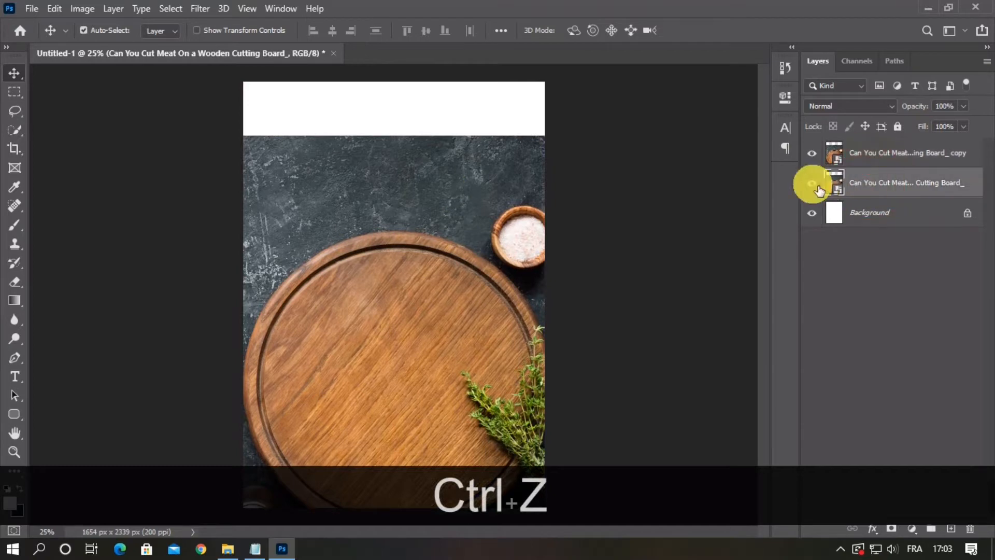
left_click(812, 153)
left_click_drag(444, 231, 445, 181)
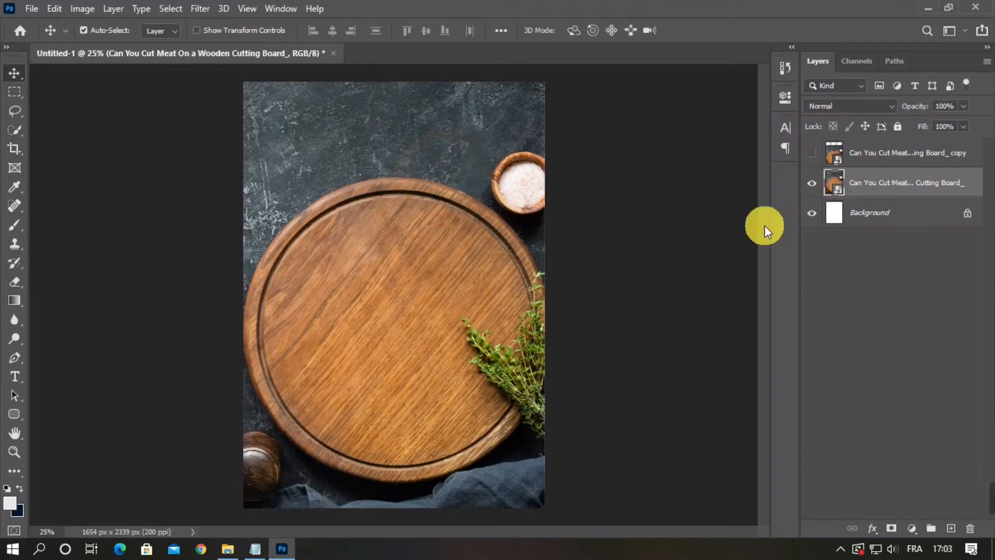
left_click(888, 156)
left_click(812, 153)
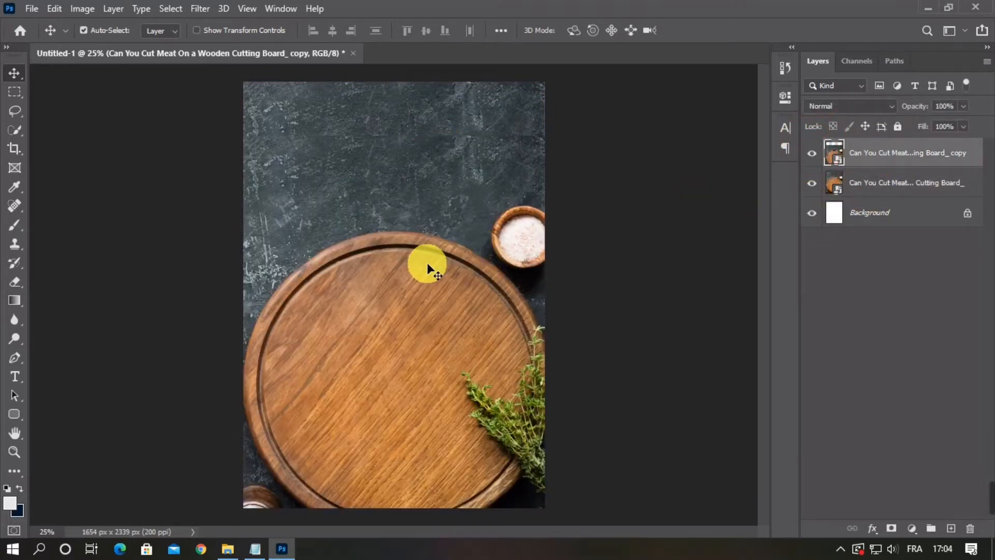
Add a white layer mask to the cutting board copy
key("ctrl+KP_Add")
key("space")
left_click_drag(413, 213, 401, 331)
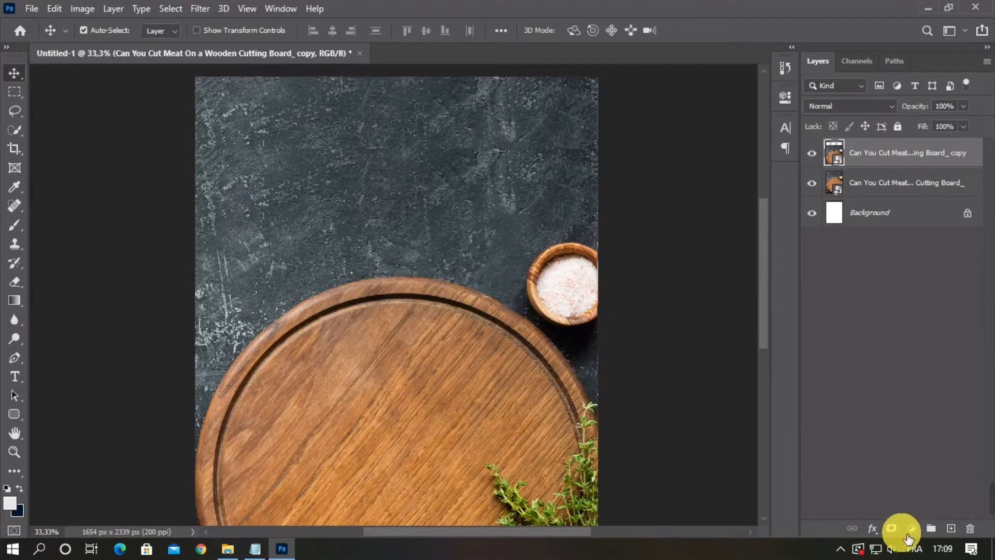
left_click(892, 528)
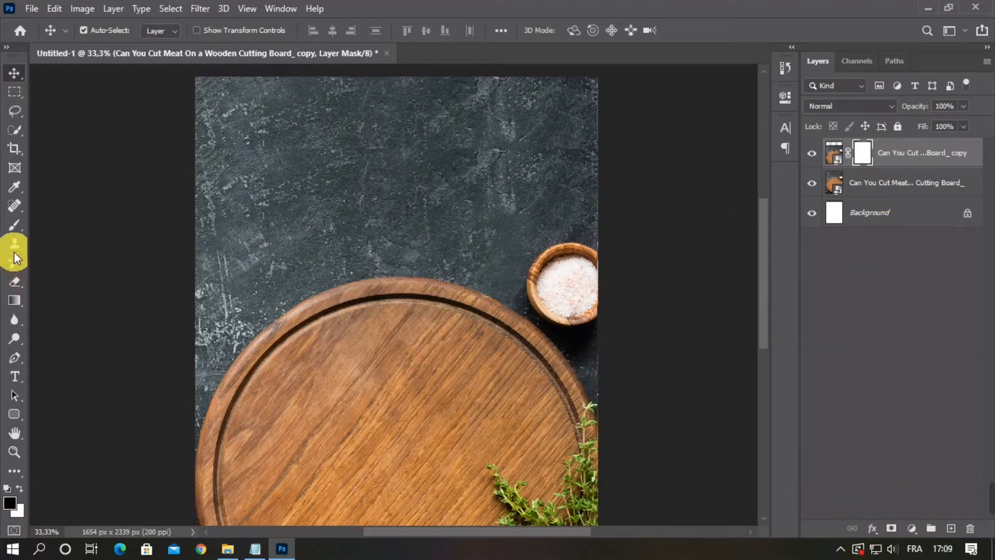
Fade the copy's upper edge on its mask with short downward black-to-transparent linear gradients at 60% opacity
left_click(21, 300)
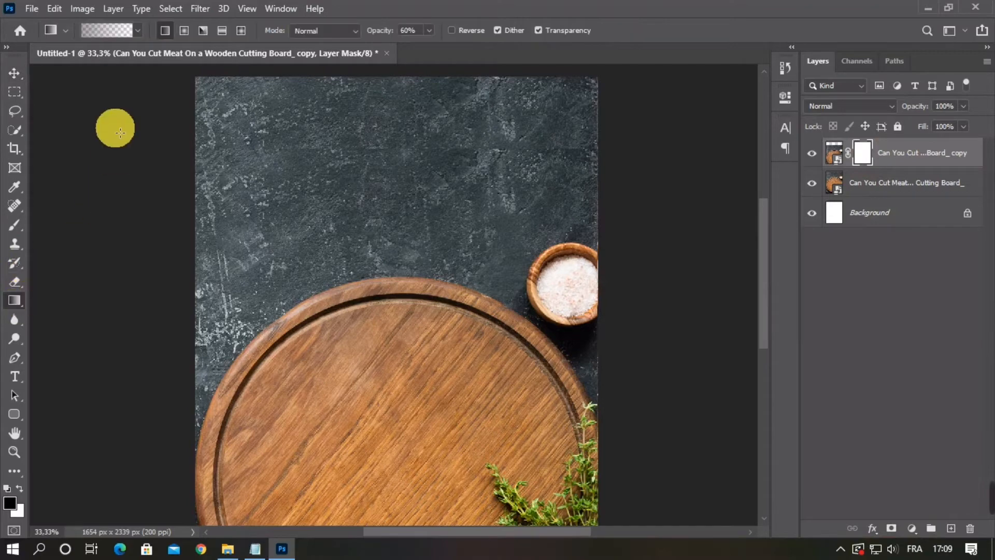
left_click(111, 30)
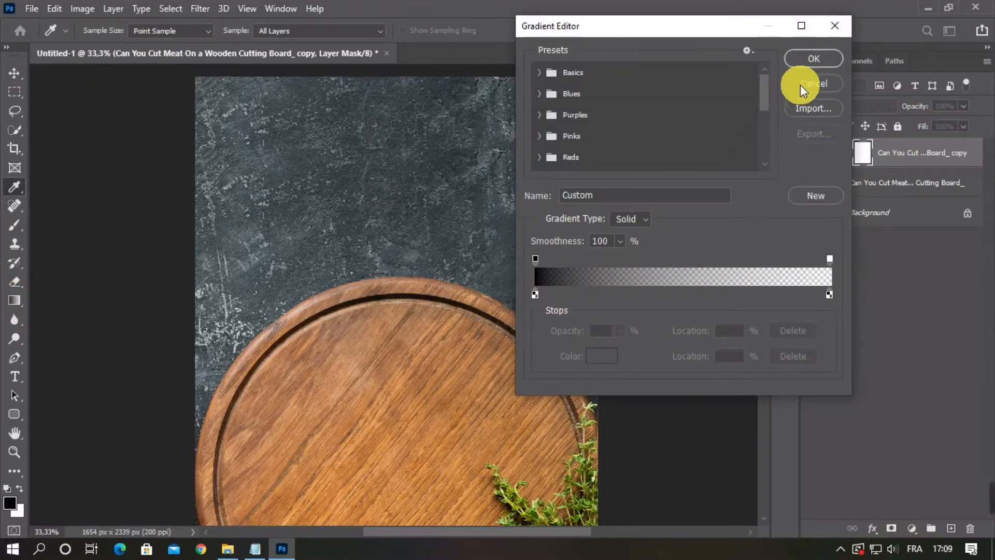
left_click(810, 61)
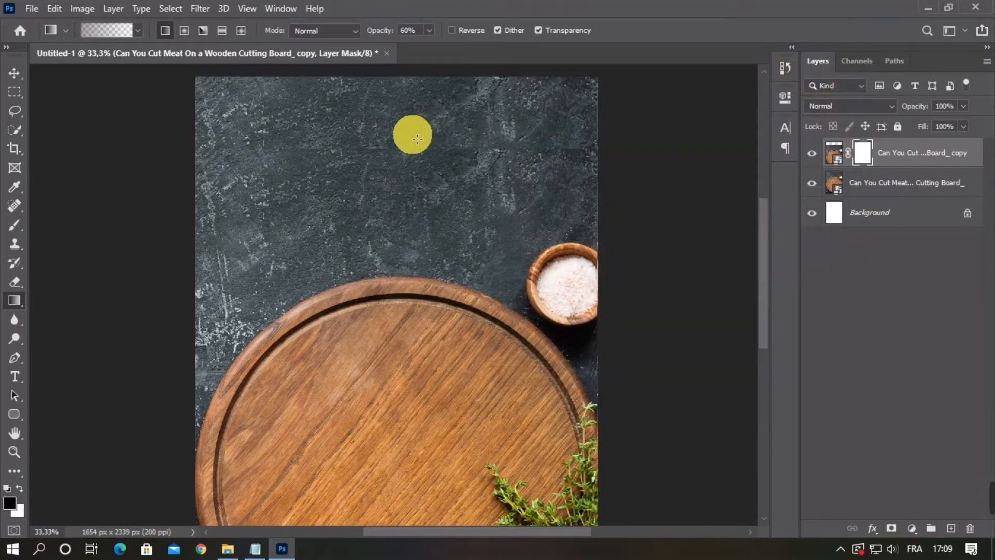
mouse_move(401, 139)
left_mouse_down()
mouse_move(402, 151)
mouse_move(369, 153)
mouse_move(382, 157)
left_mouse_up()
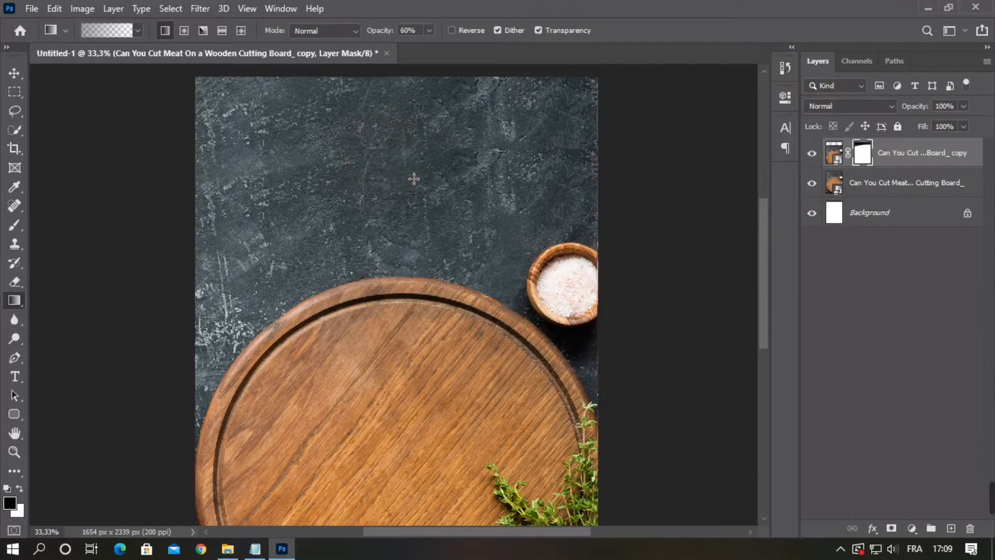
left_click_drag(506, 153, 513, 184)
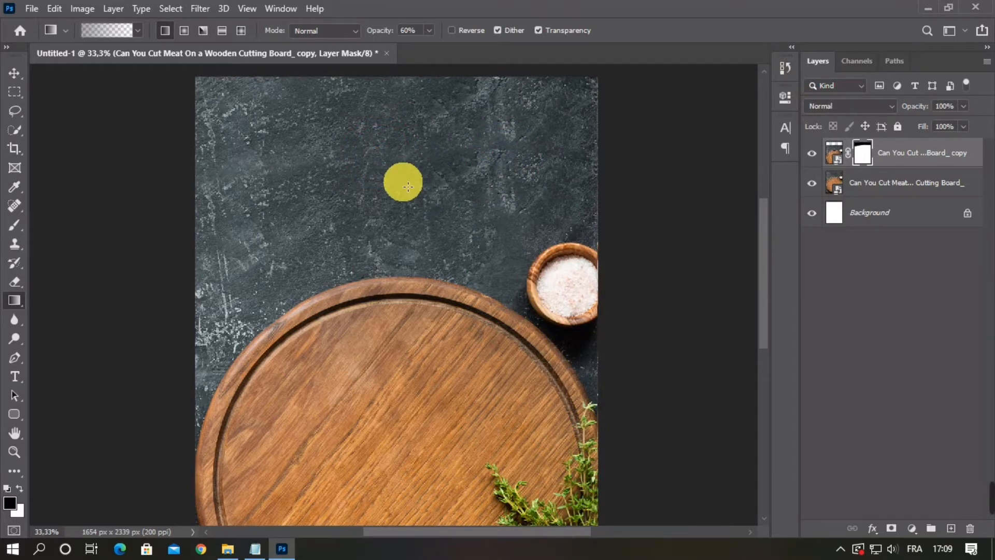
left_click(15, 74)
key("ctrl+KP_Subtract")
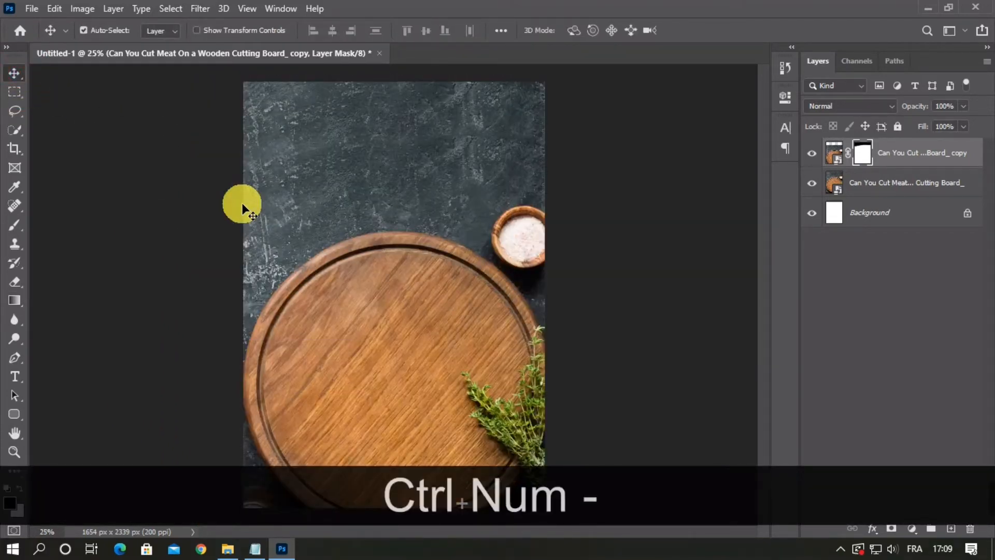
Convert the two cutting board layers into a single smart object and check it by toggling its visibility
left_click(909, 183, "ctrl")
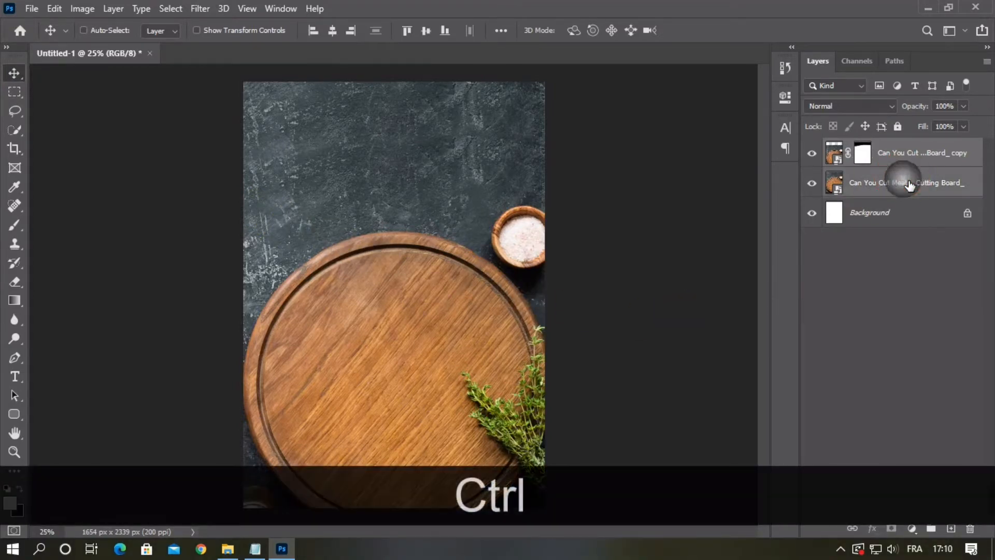
right_click(908, 183)
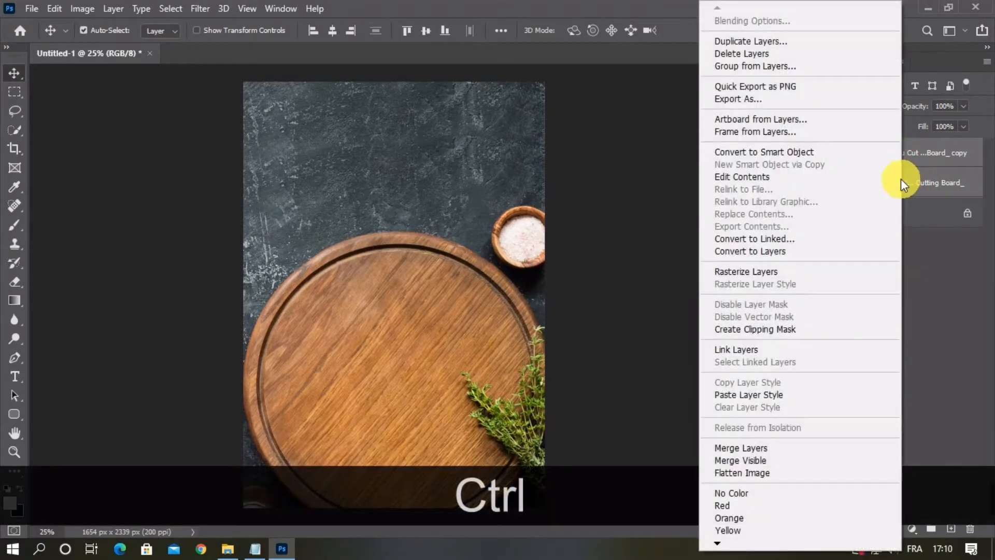
left_click(811, 151)
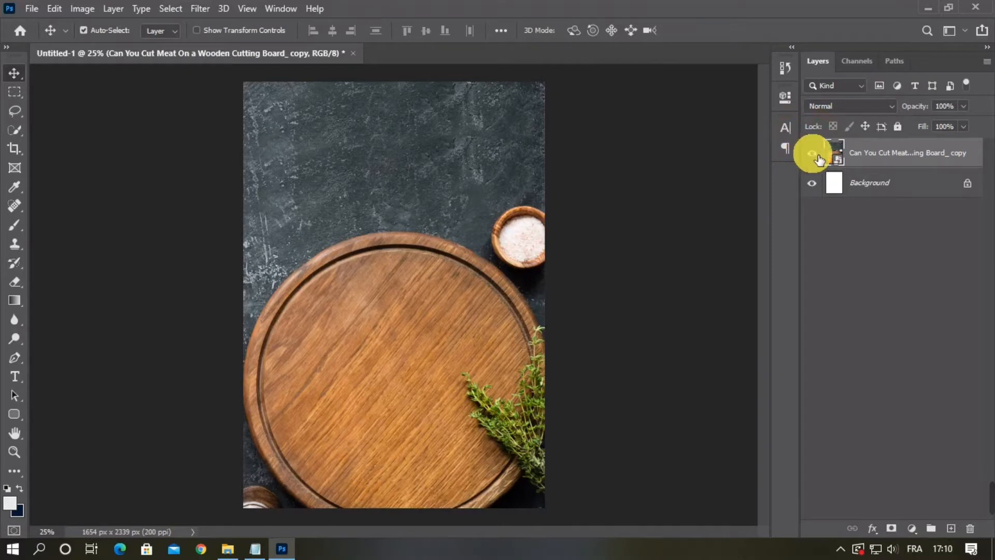
left_click(812, 154)
left_click(812, 154)
Add a Curves adjustment layer above the cutting board and pull the middle of the RGB curve down to darken the image
left_click(912, 527)
left_click(900, 339)
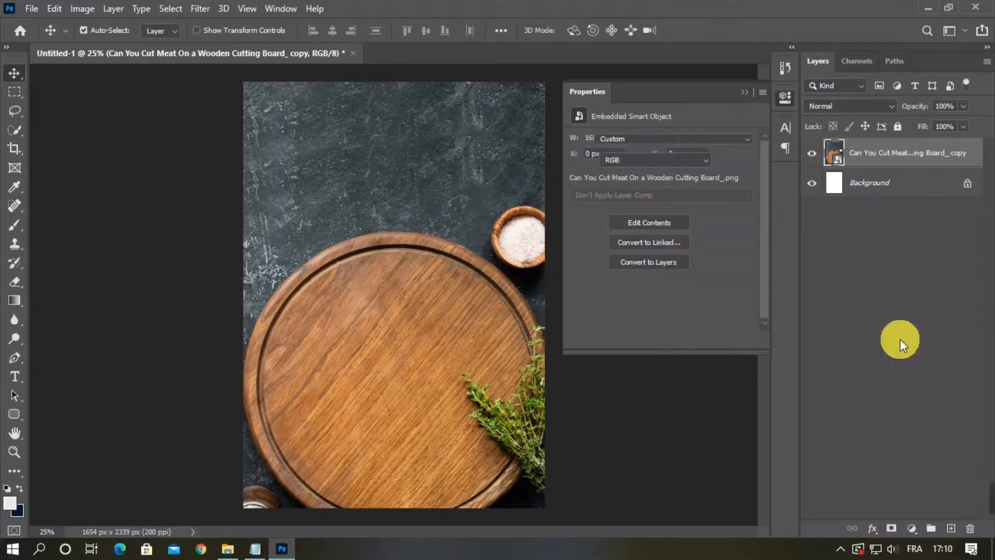
left_click_drag(689, 240, 701, 263)
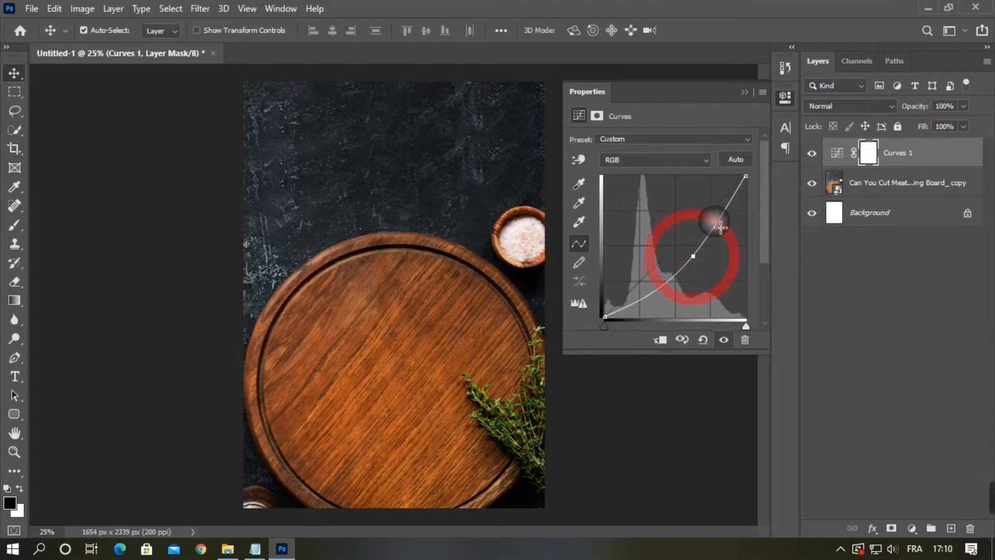
left_click(744, 92)
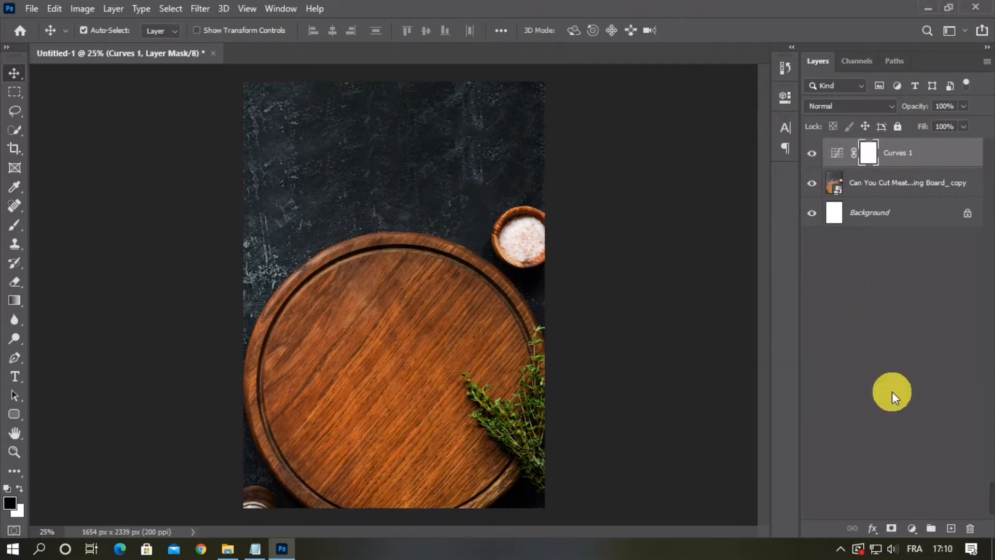
Add a Levels adjustment layer above the Curves layer and lower its white output level to 170
left_click(912, 528)
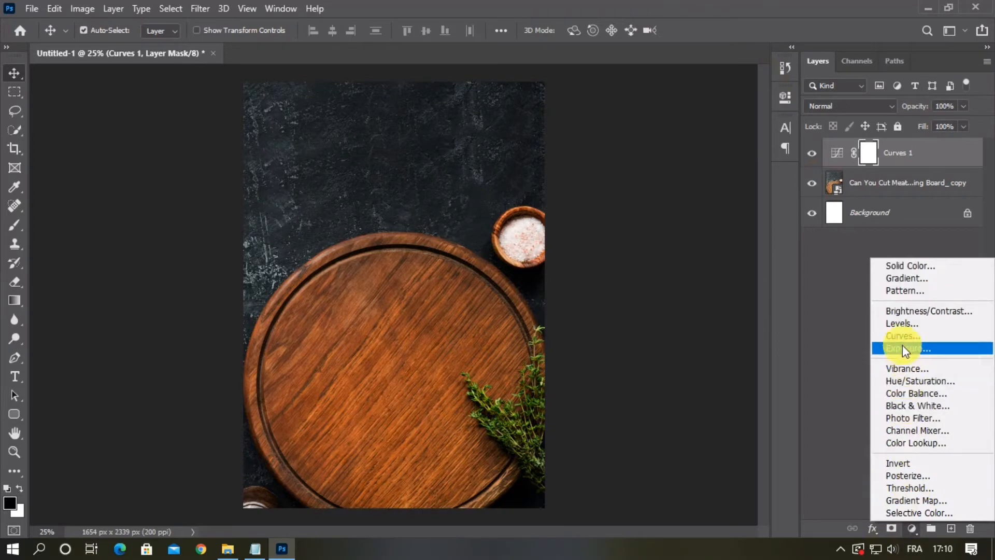
left_click(900, 325)
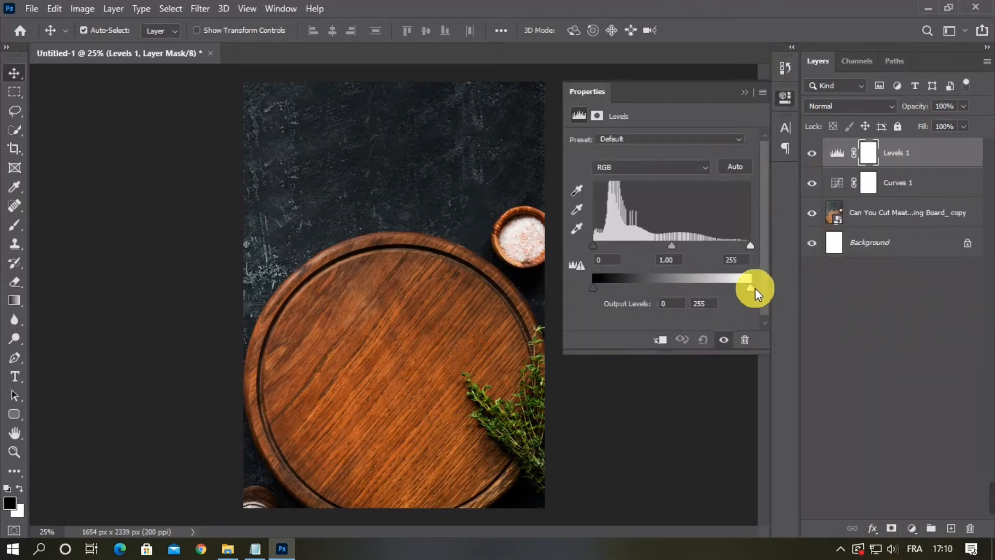
left_click_drag(755, 288, 700, 288)
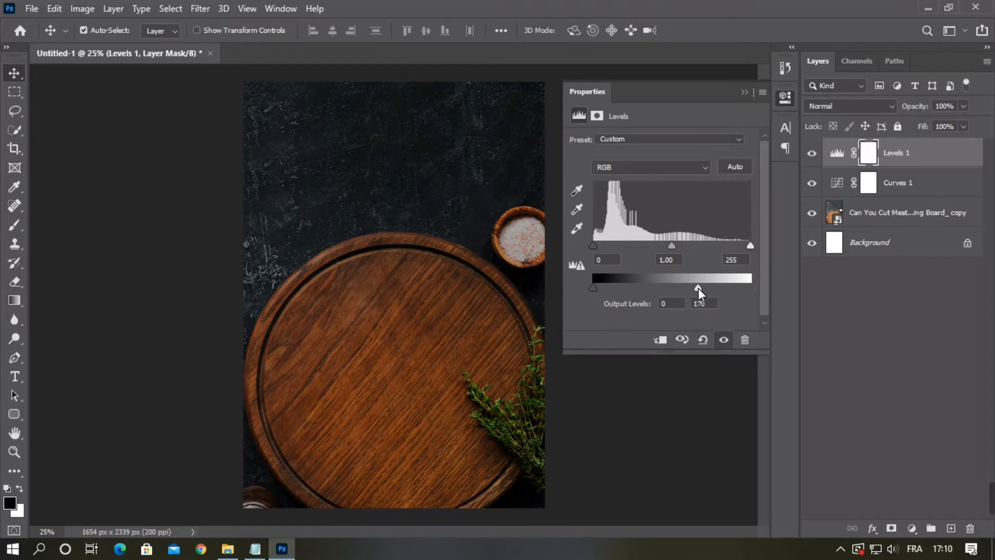
left_click(744, 93)
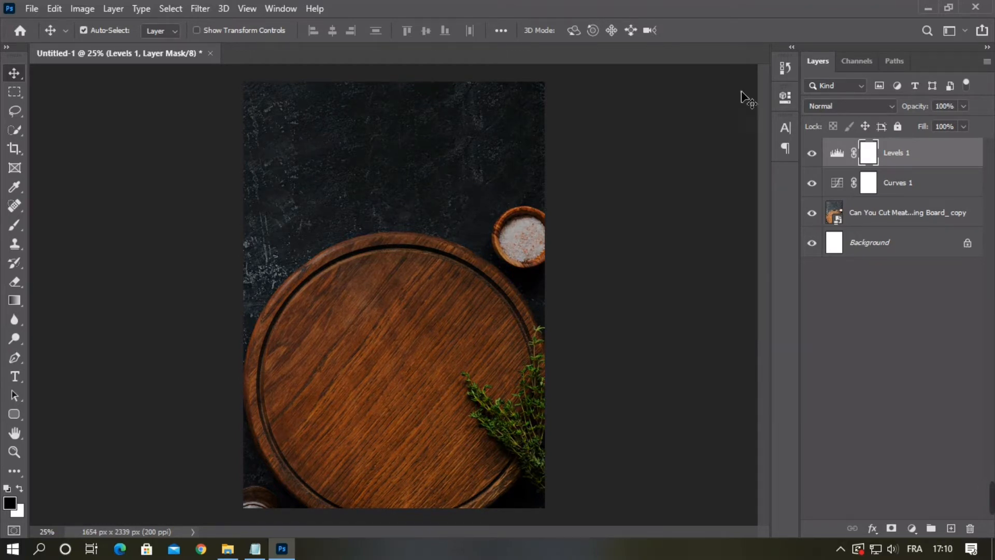
Reduce the Levels adjustment layer's opacity to 49%
left_click(964, 107)
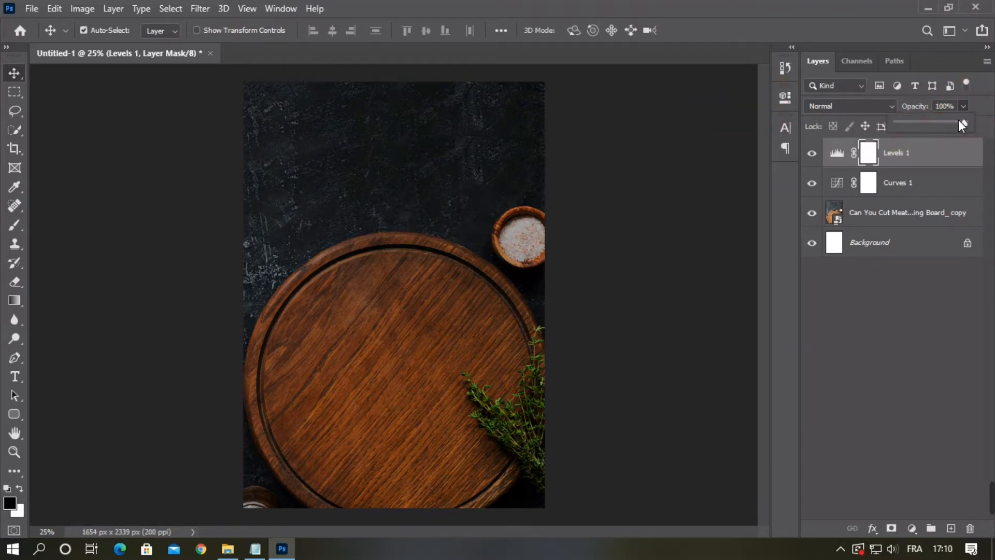
left_click_drag(941, 122, 941, 122)
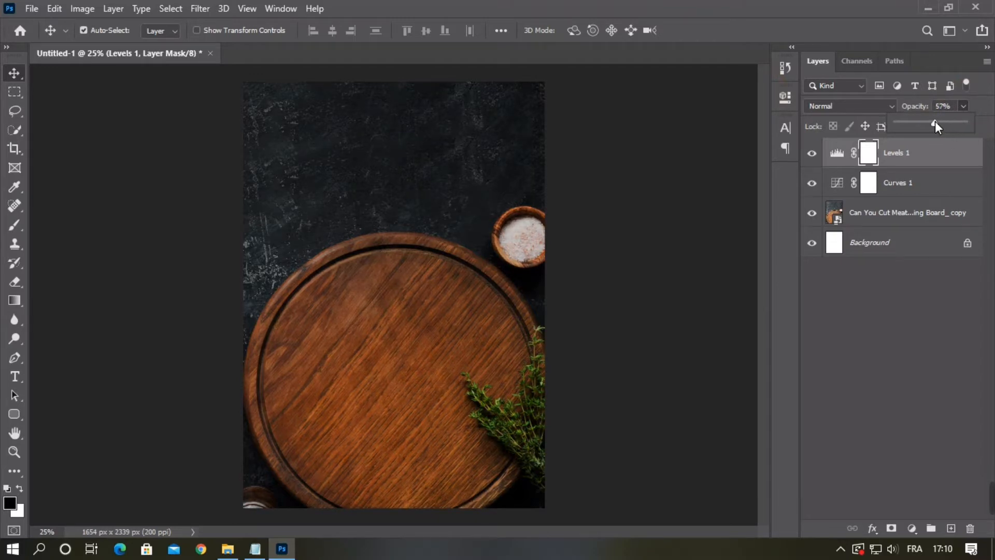
left_click(804, 151)
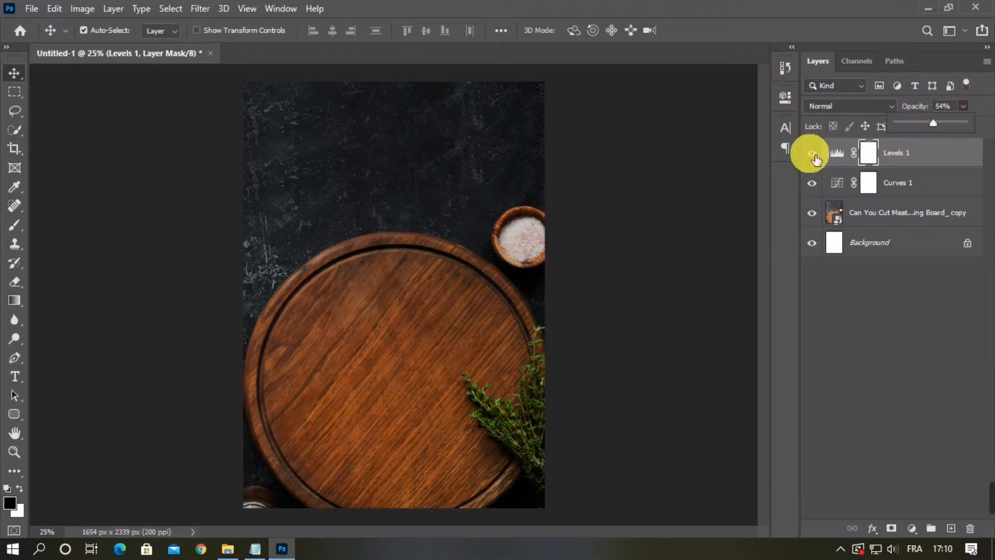
left_click(962, 106)
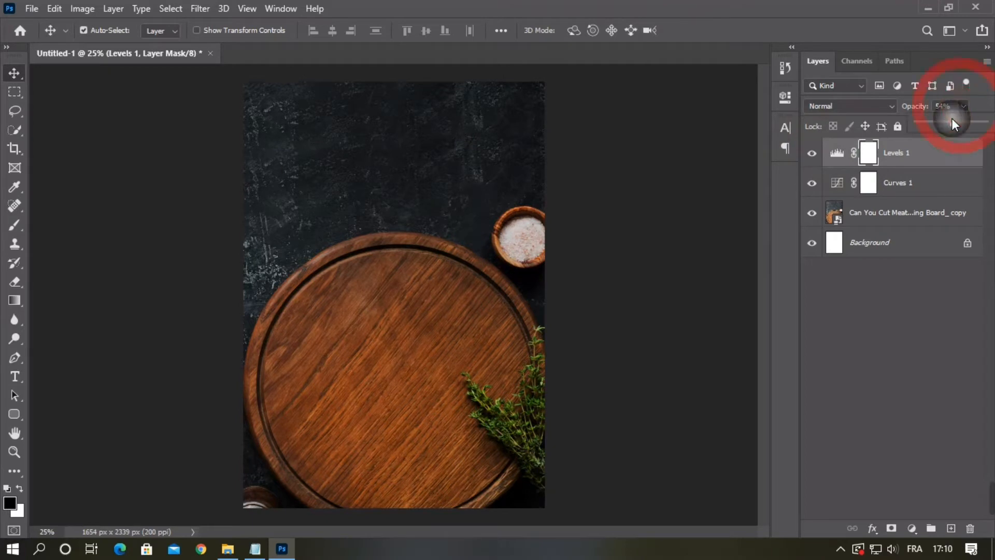
left_click_drag(952, 118, 952, 124)
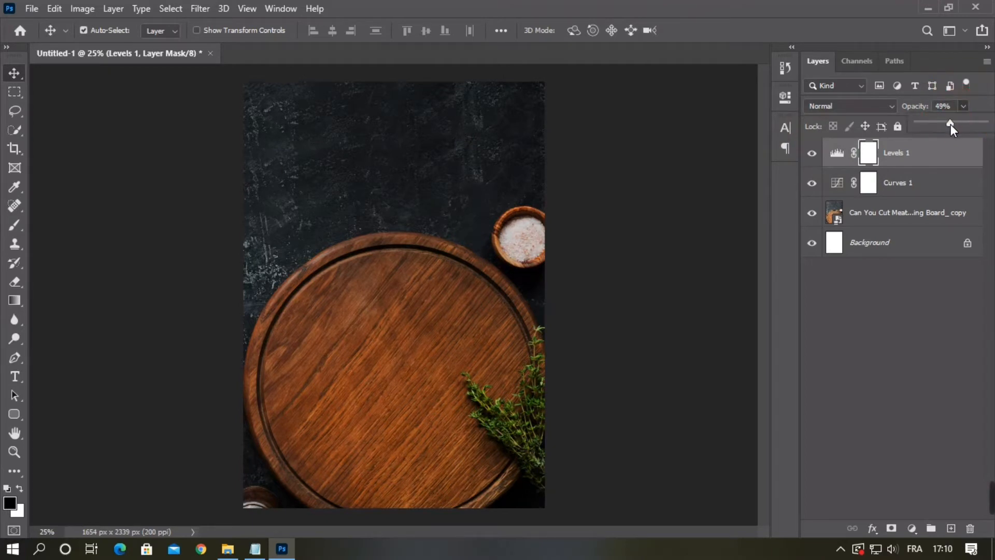
Check the Curves adjustment by toggling its visibility, and reduce the Curves layer's opacity to 88%
left_click(833, 161)
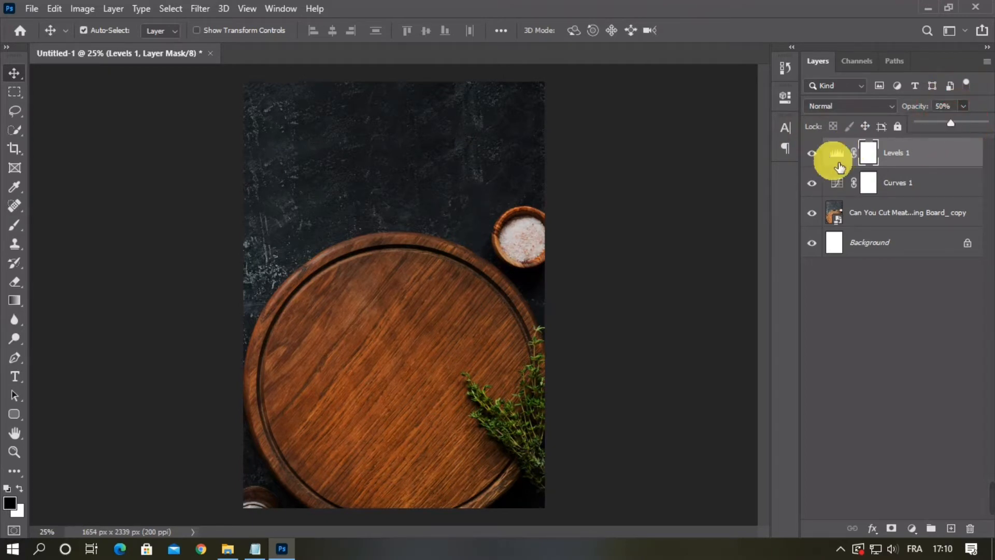
left_click(816, 182)
left_click(816, 182)
left_click(903, 182)
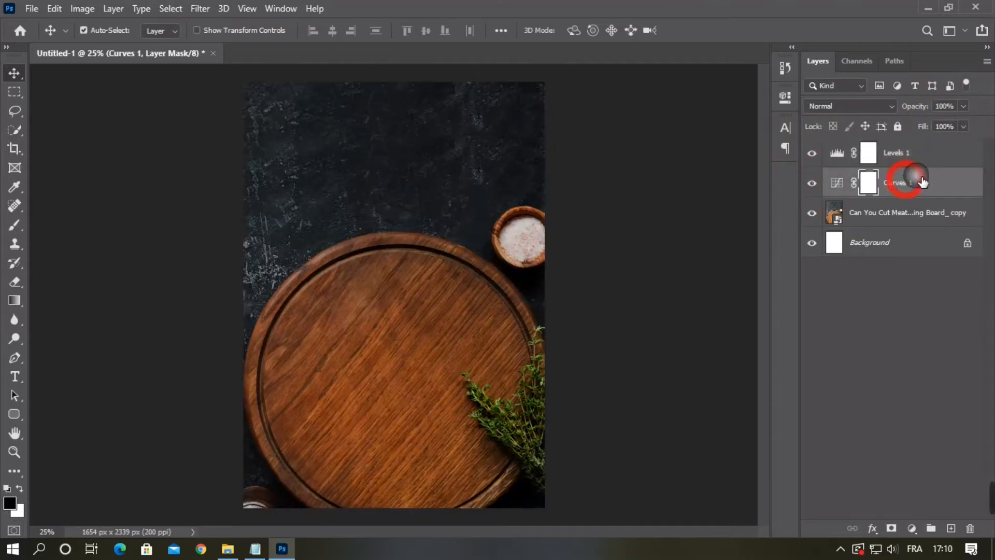
left_click(965, 106)
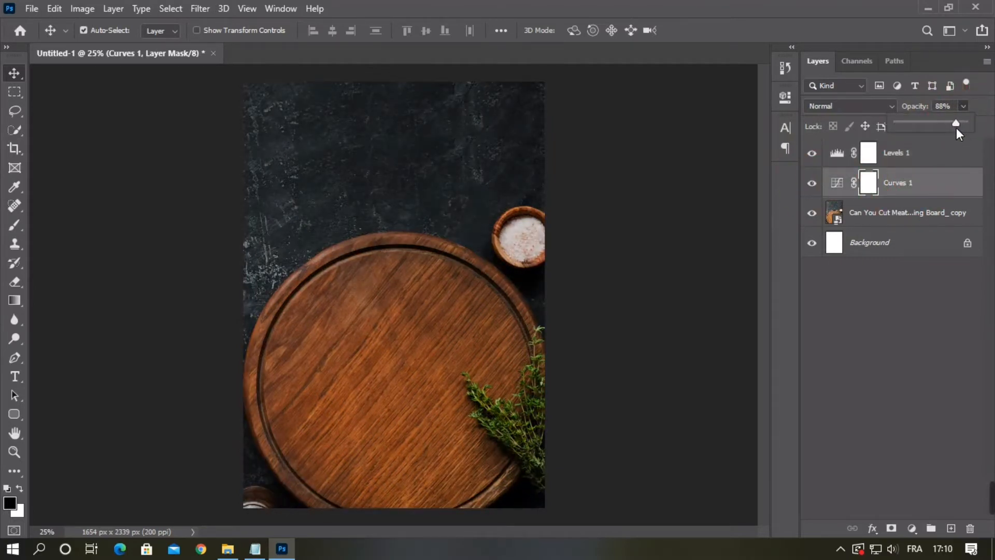
left_click(674, 288)
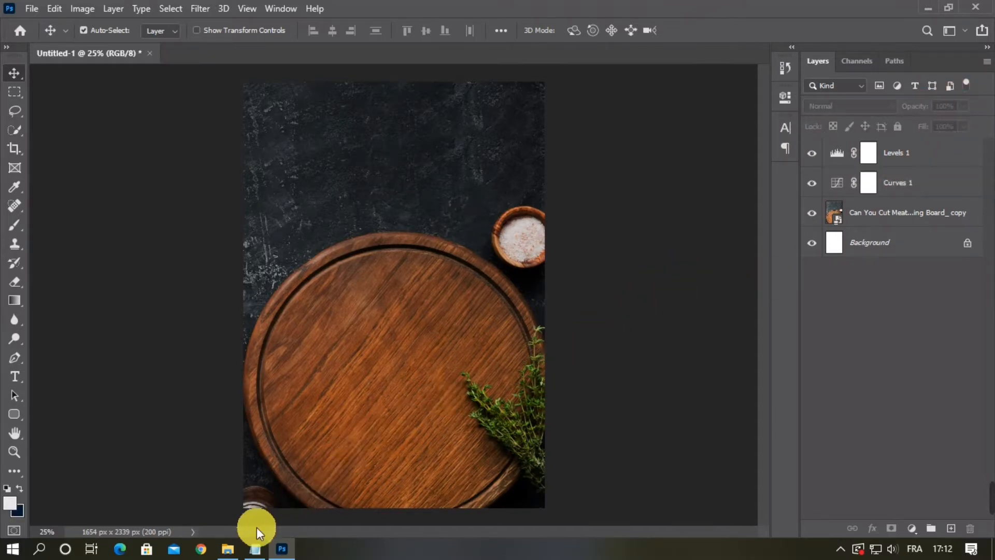
Place the pngegg 1 grilled-meat pan image, scale and position it on the wooden board, and enable transform controls
left_click(228, 549)
left_click_drag(399, 109, 393, 348)
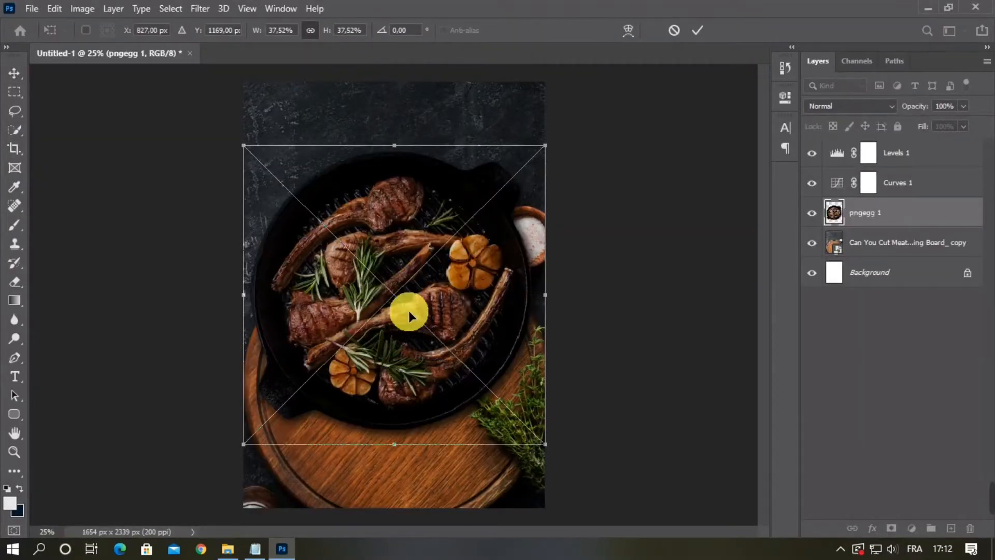
left_click_drag(400, 152, 395, 195)
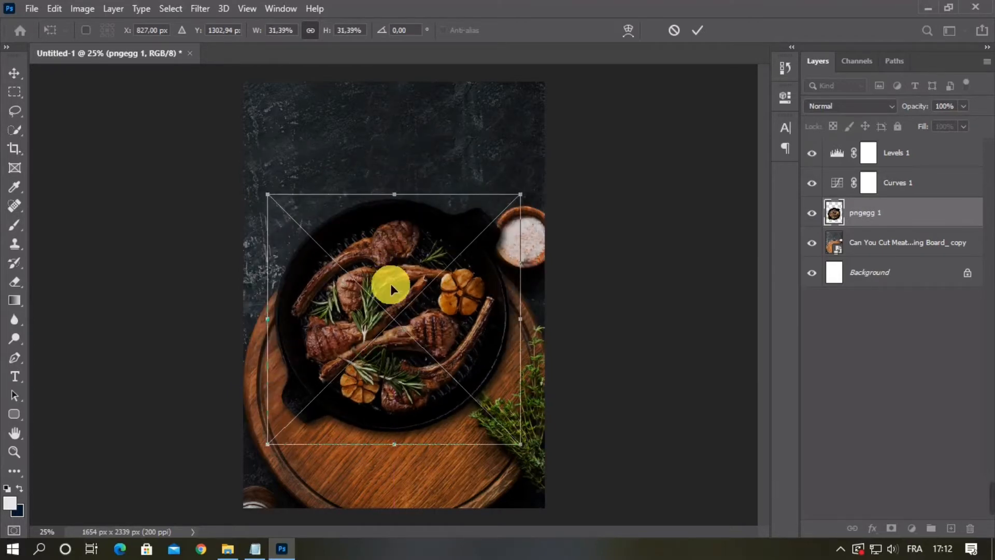
left_click_drag(408, 311, 415, 366)
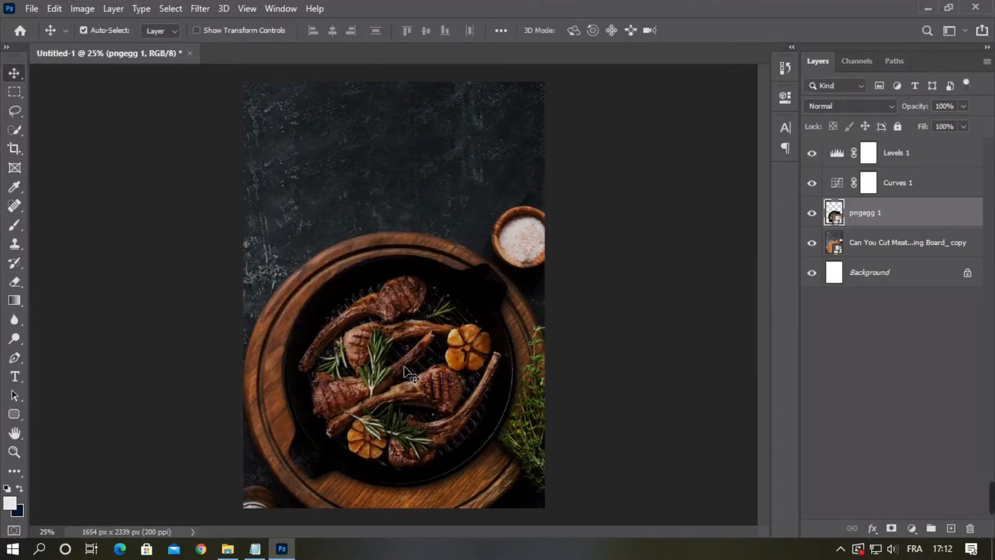
left_click(419, 355)
left_click(244, 32)
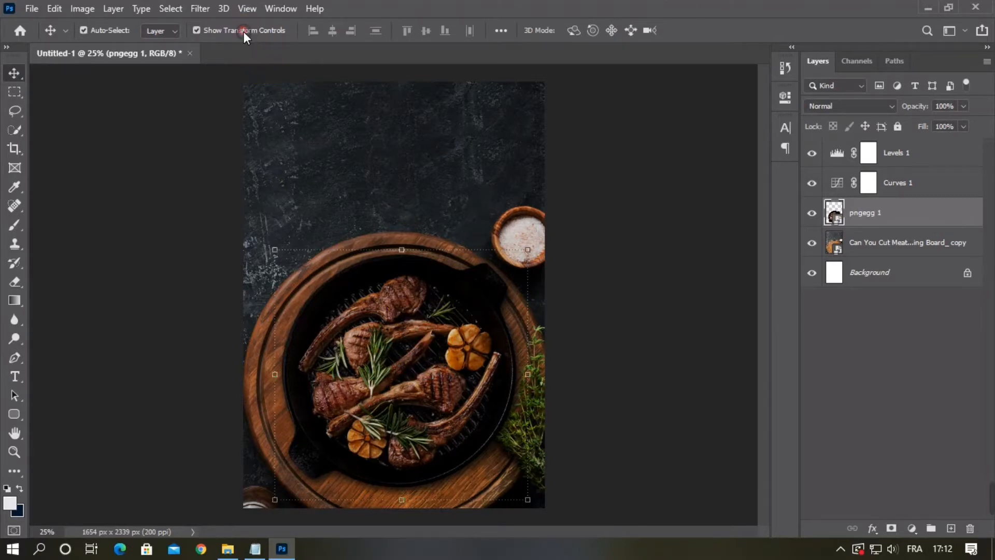
left_click(668, 320)
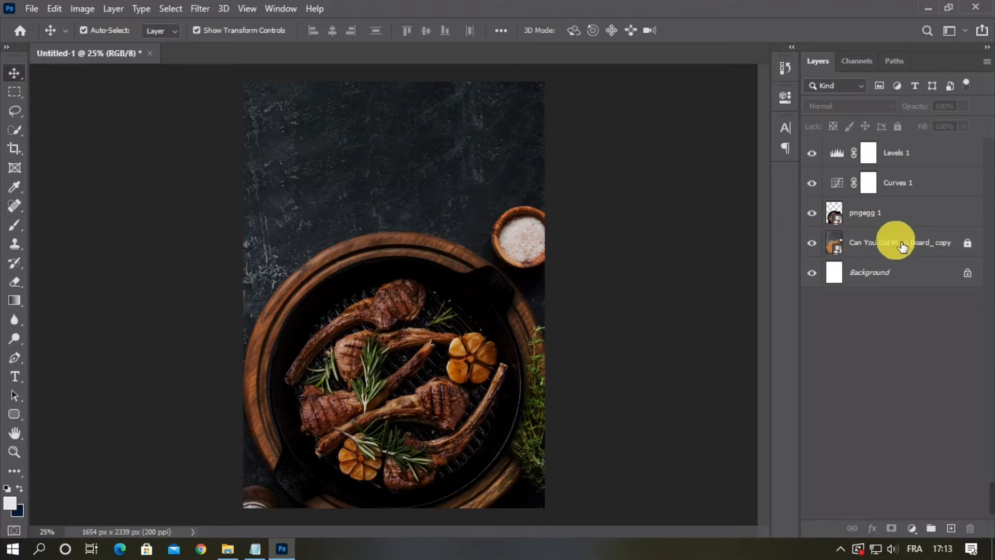
Move the pngegg 1 pan layer above the Levels 1 adjustment layer so the pan is not darkened
left_click(899, 218)
double_click(888, 216)
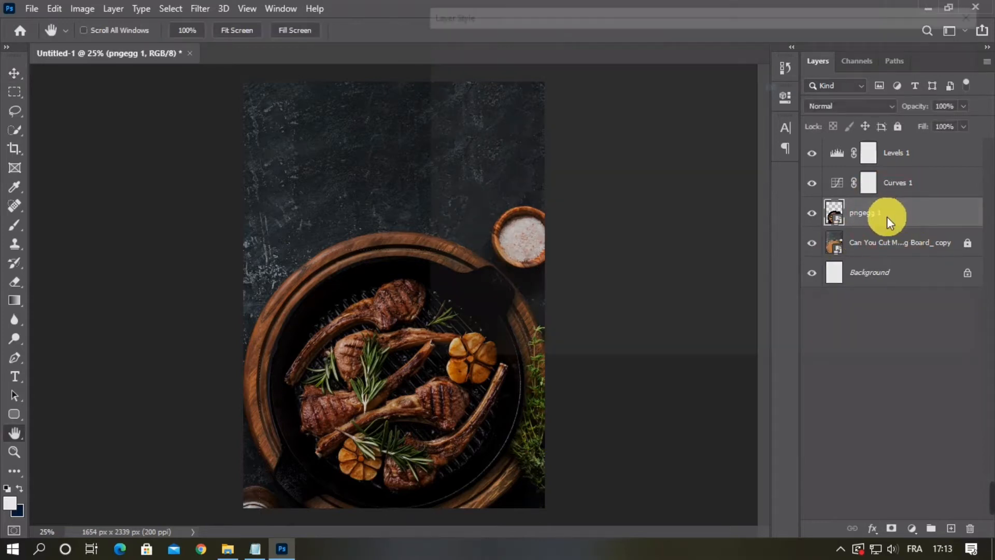
left_click(942, 68)
left_click_drag(911, 200, 911, 152)
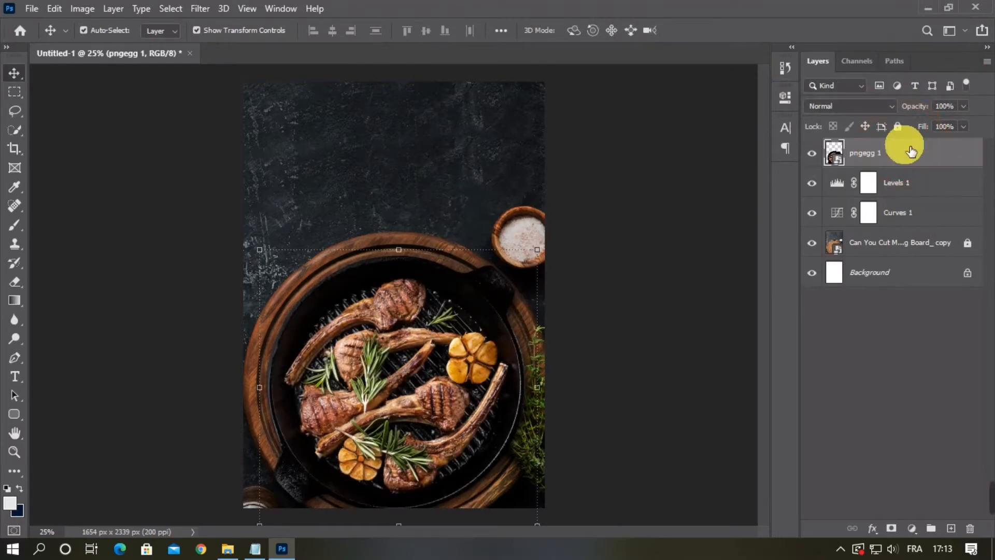
Add a Drop Shadow to the pngegg 1 layer with 35% opacity and a 160° angle
right_click(899, 154)
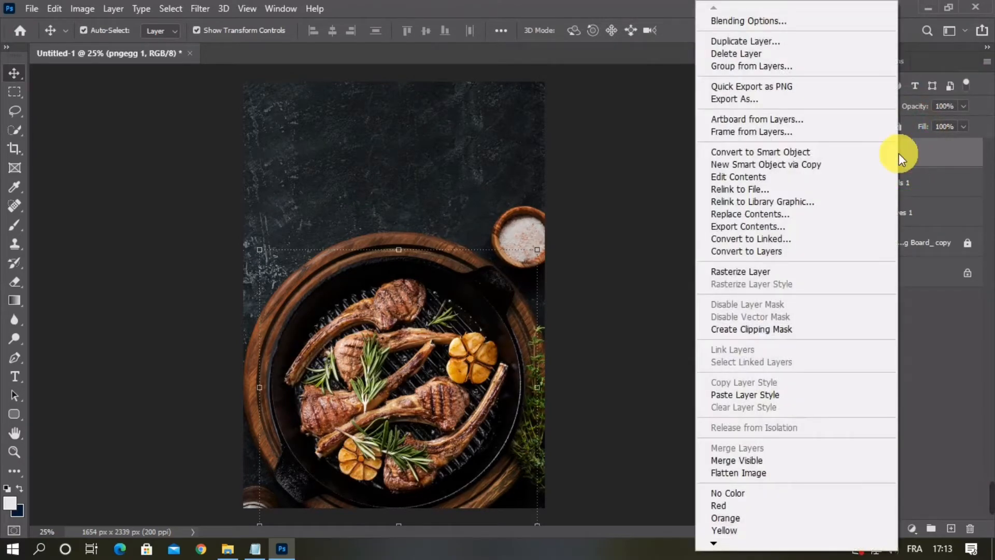
left_click(787, 23)
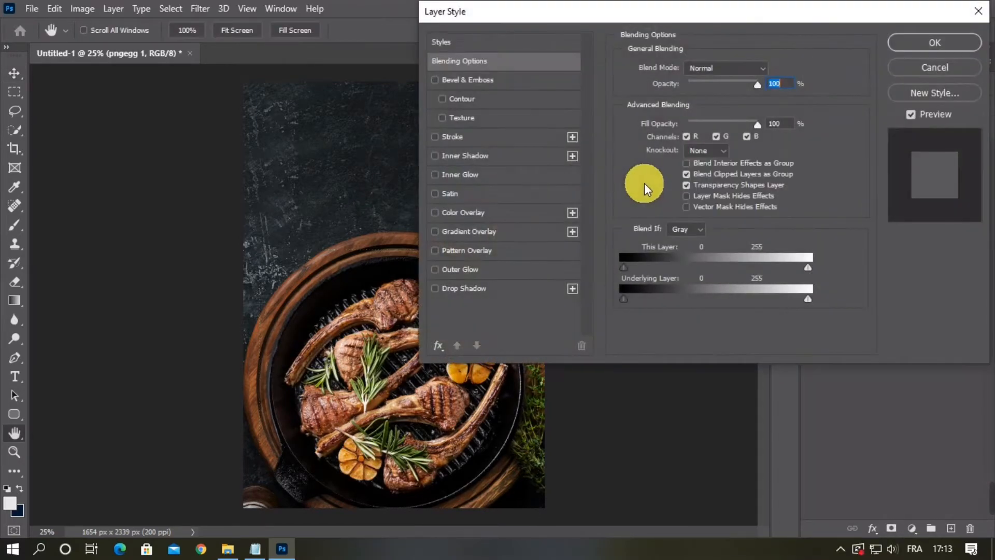
left_click(480, 286)
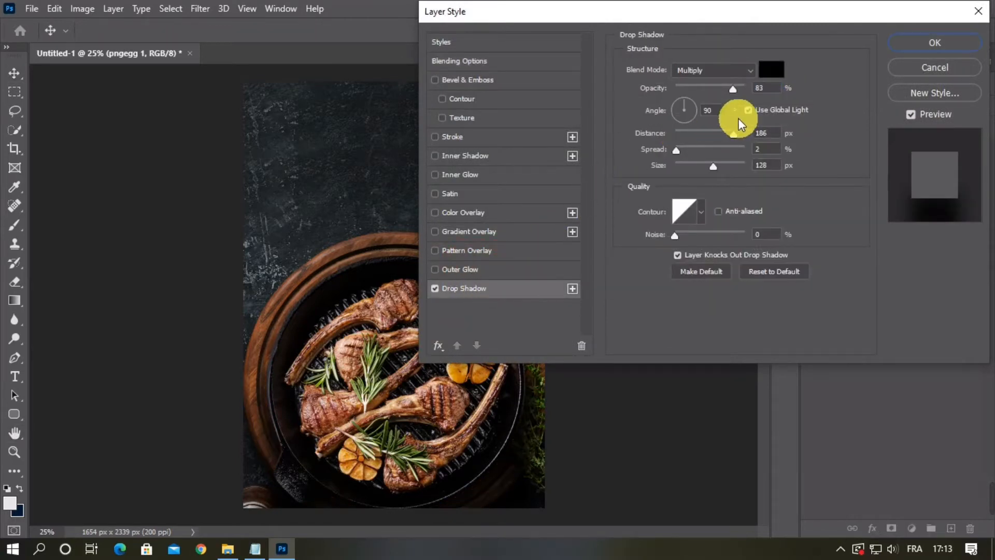
left_click_drag(735, 90, 701, 92)
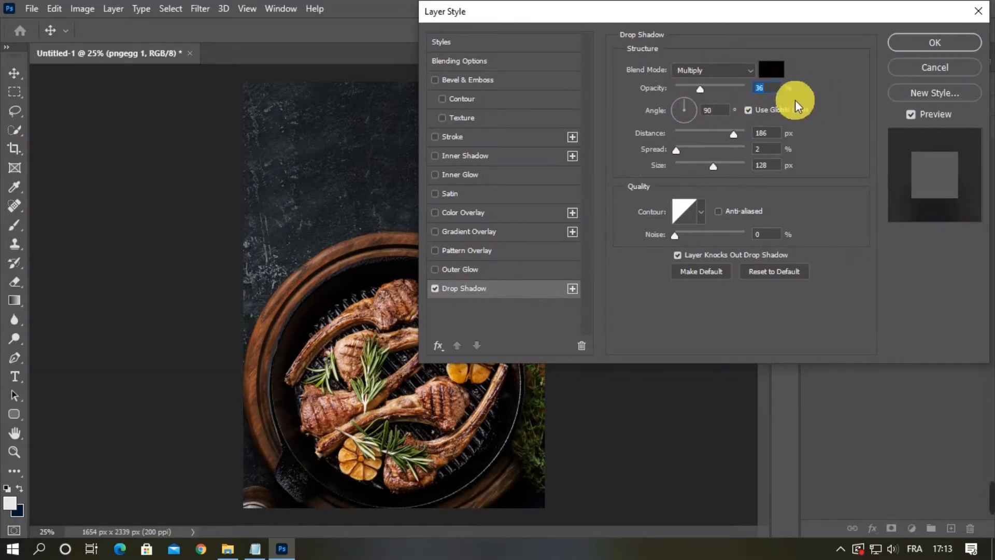
left_click(711, 111)
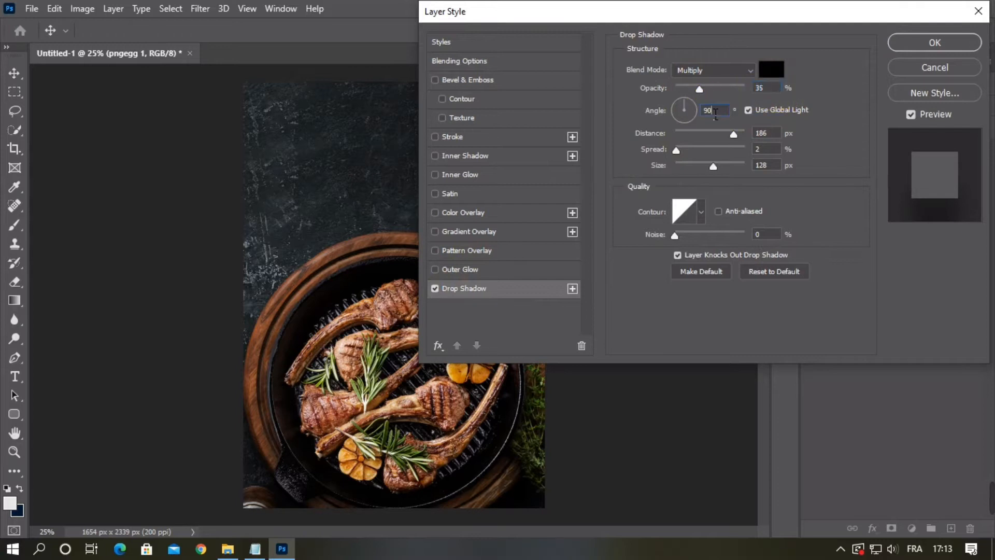
left_click(676, 110)
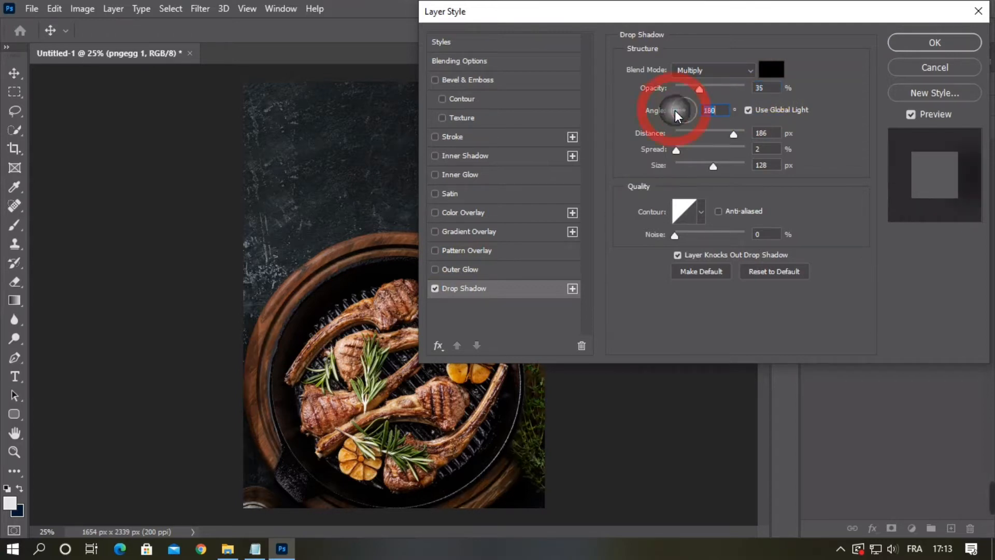
left_click(678, 108)
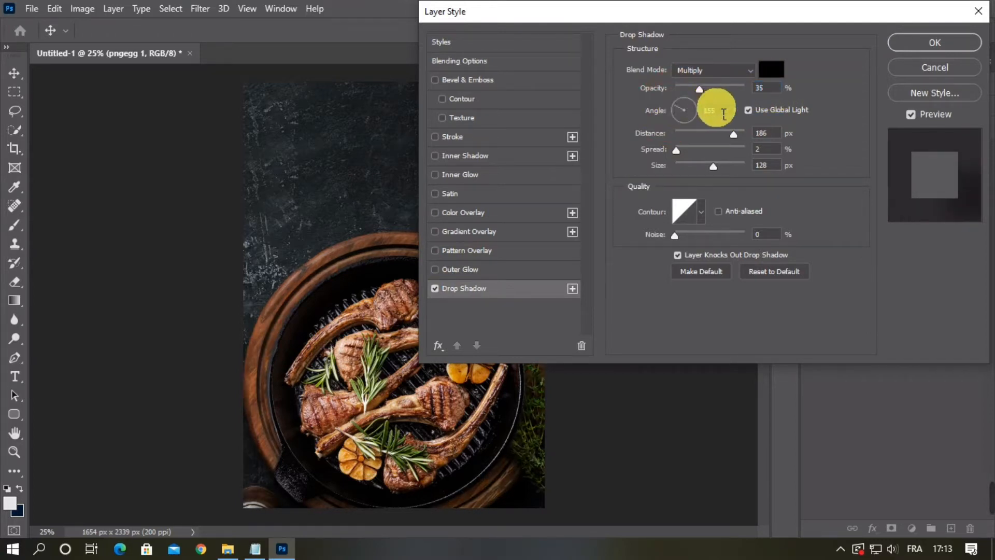
type("160")
left_click(774, 134)
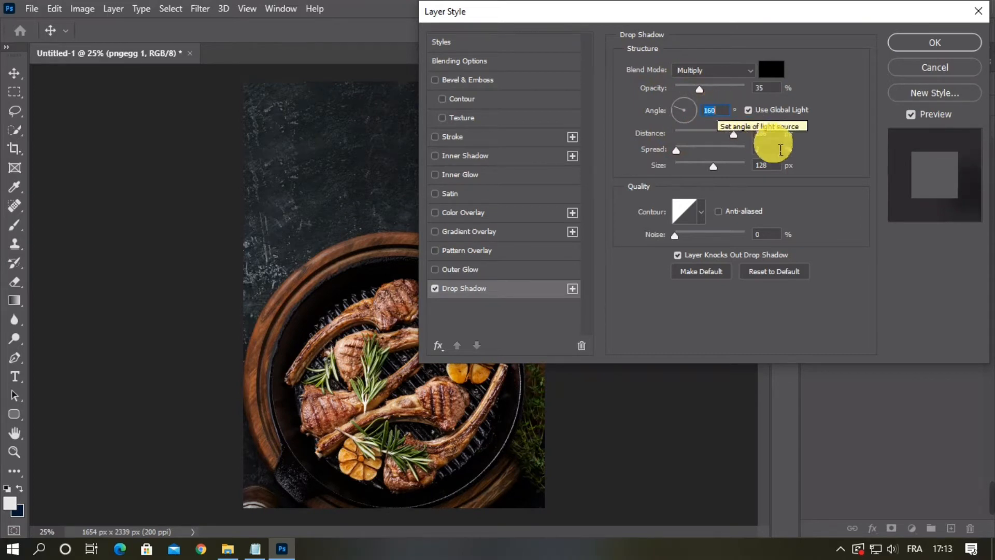
Set the drop shadow's distance to 7 px and size to 33 px, and apply the layer style
left_click_drag(735, 136, 680, 134)
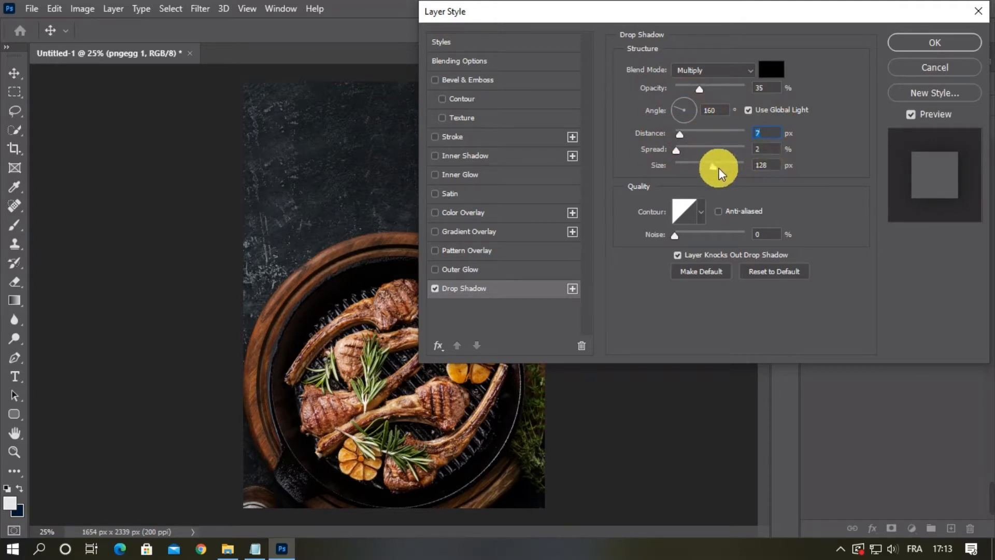
left_click_drag(712, 164, 696, 164)
left_click(771, 166)
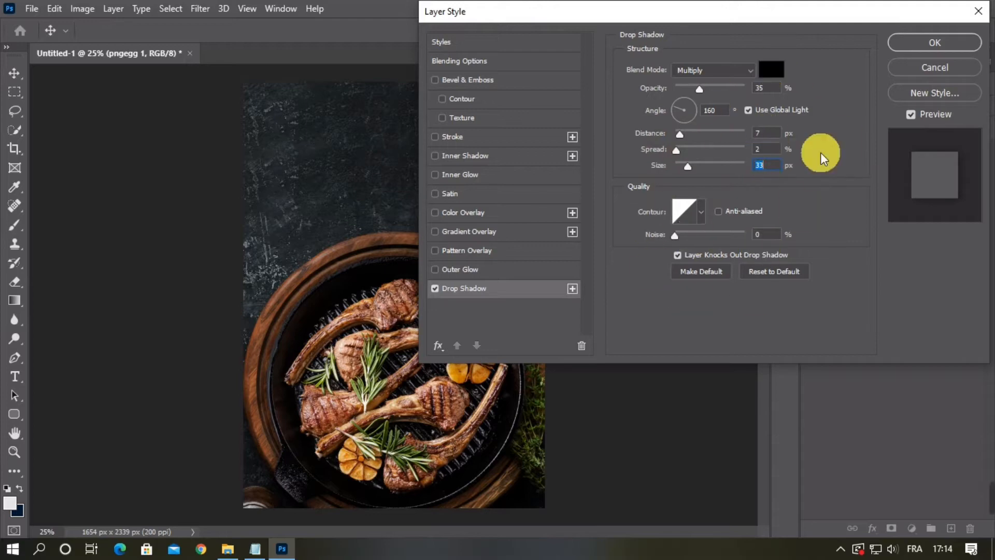
left_click(916, 51)
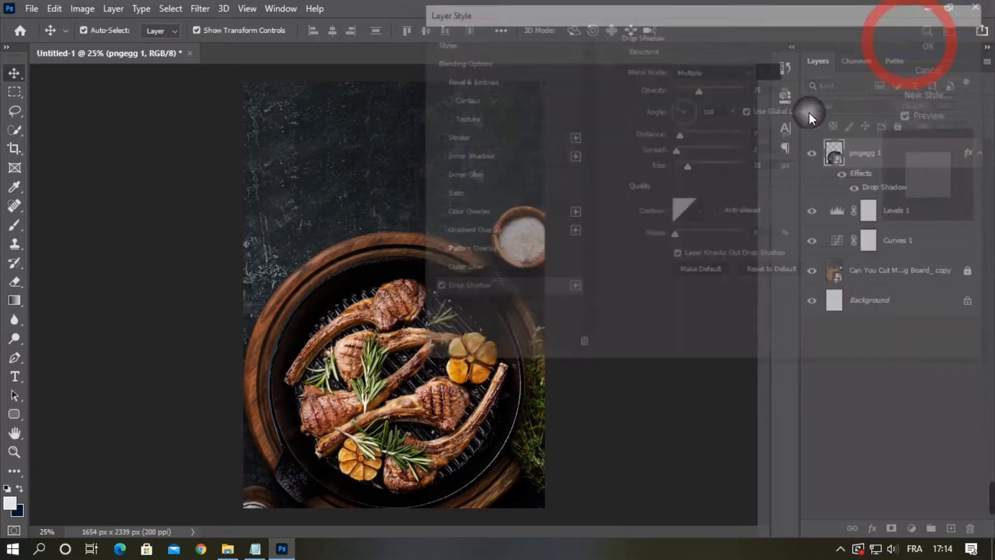
Turn off transform controls and compare the pan with and without its drop shadow, leaving the effect on
left_click(277, 30)
left_click(589, 222)
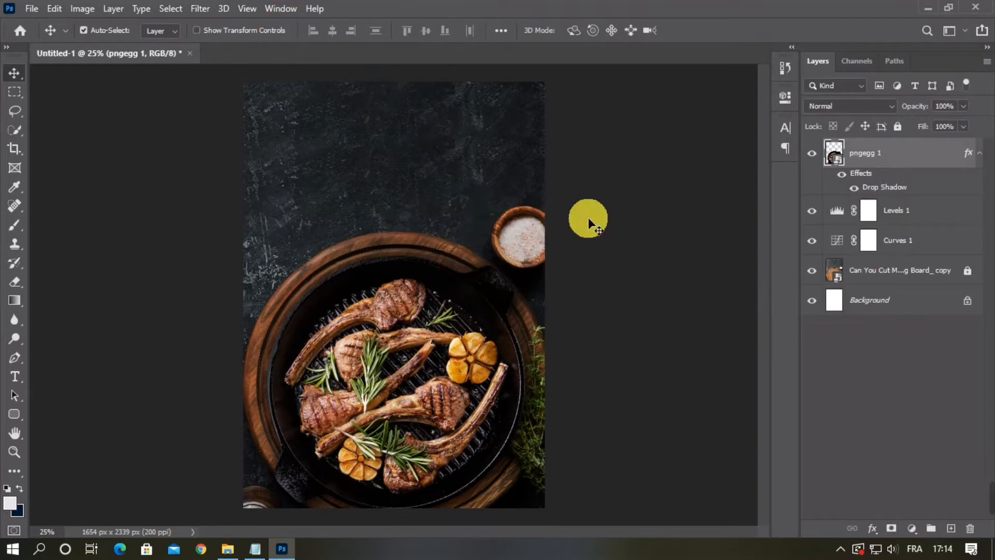
left_click(854, 188)
left_click(854, 187)
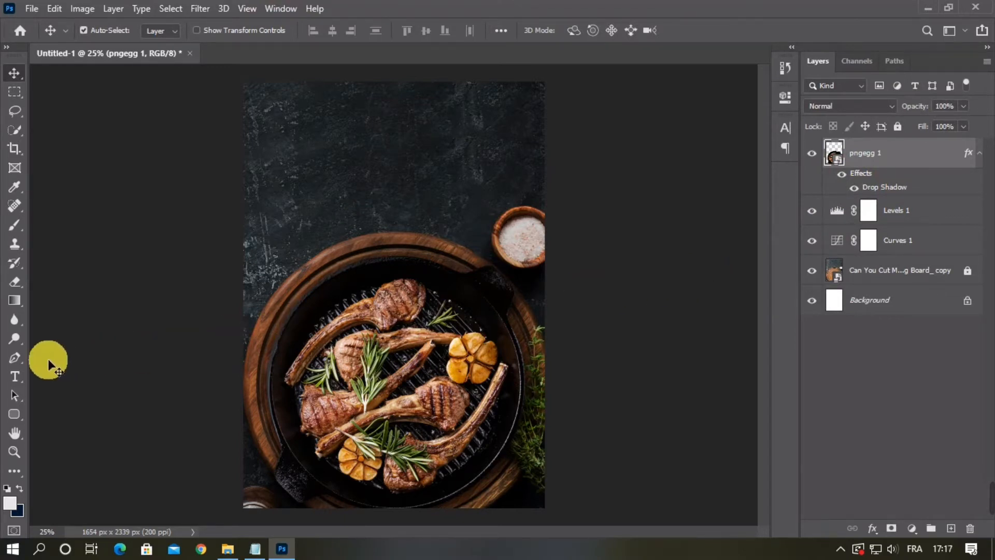
Start a text line in the dark area above the pan and copy "NIGHT CLUB BARBECUE" from the adobe Notepad file
left_click(14, 377)
left_click(392, 167)
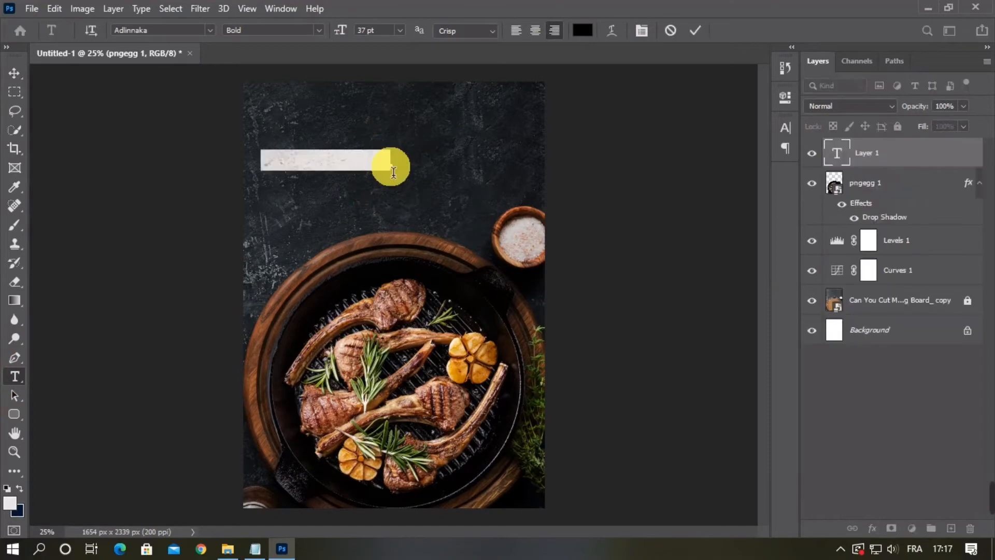
left_click(255, 549)
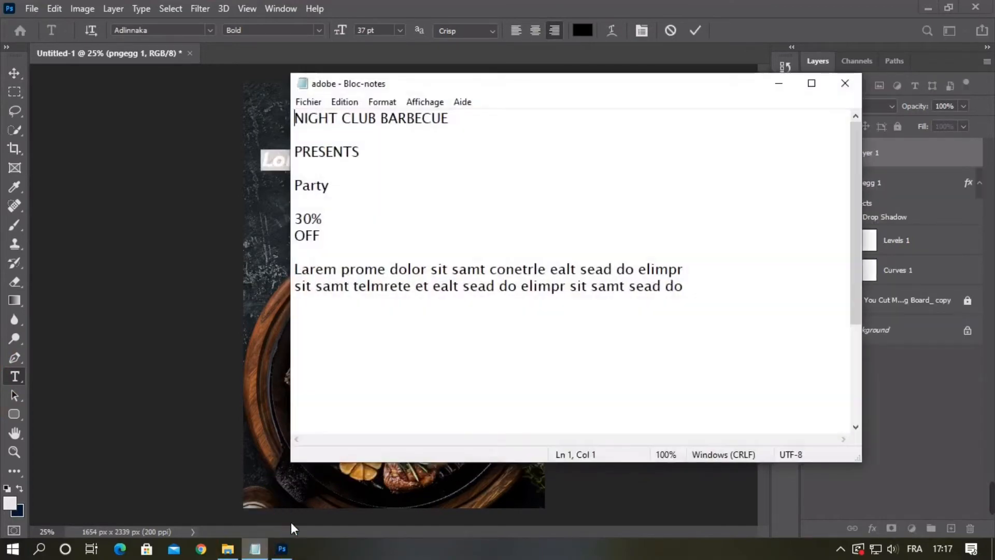
left_click_drag(293, 119, 459, 125)
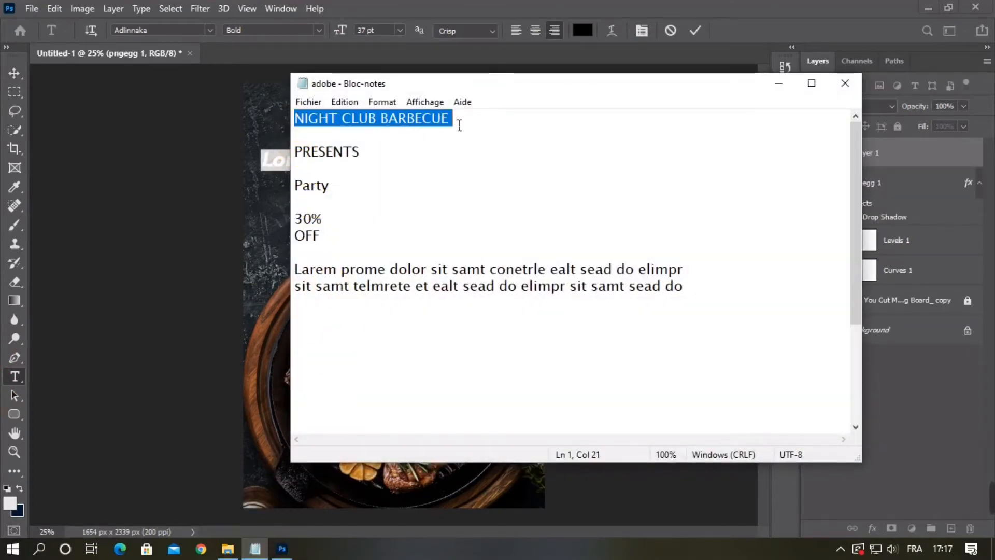
right_click(429, 119)
left_click(474, 163)
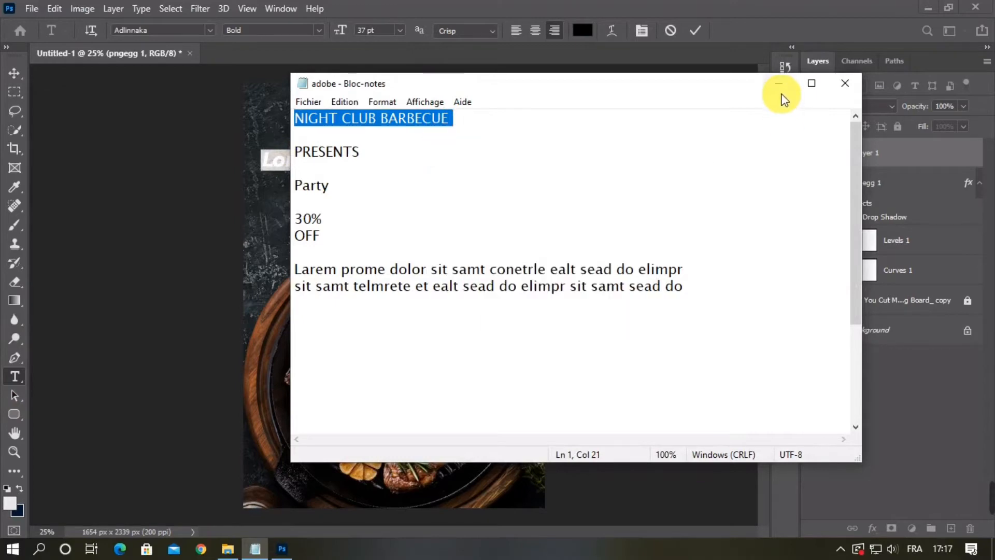
Return to Photoshop, paste the copied title into the new text line and move it fully inside the poster
left_click(780, 88)
right_click(315, 167)
left_click(338, 223)
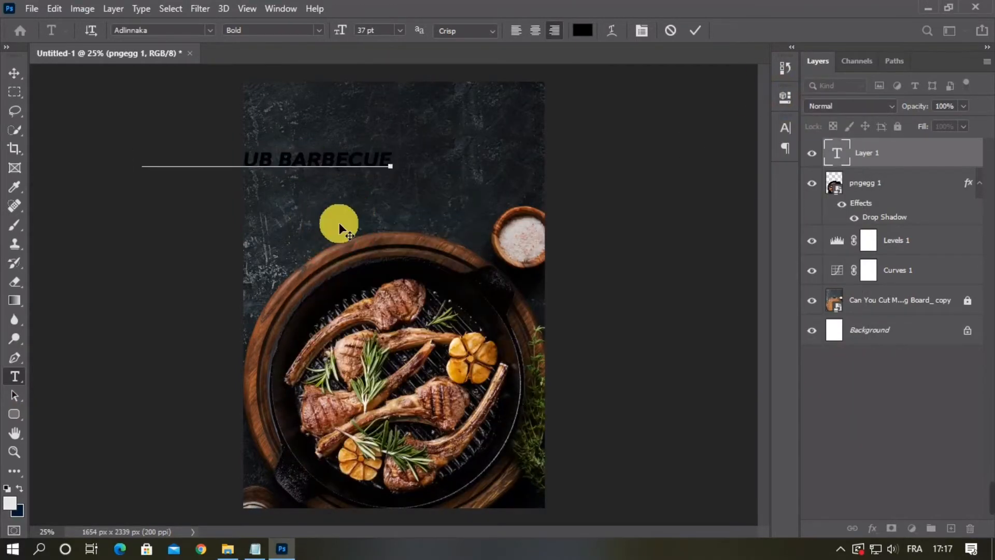
left_click_drag(333, 193, 457, 183)
Set the NIGHT CLUB BARBECUE text to 21 pt and its color to white (ffffff)
left_click(419, 156)
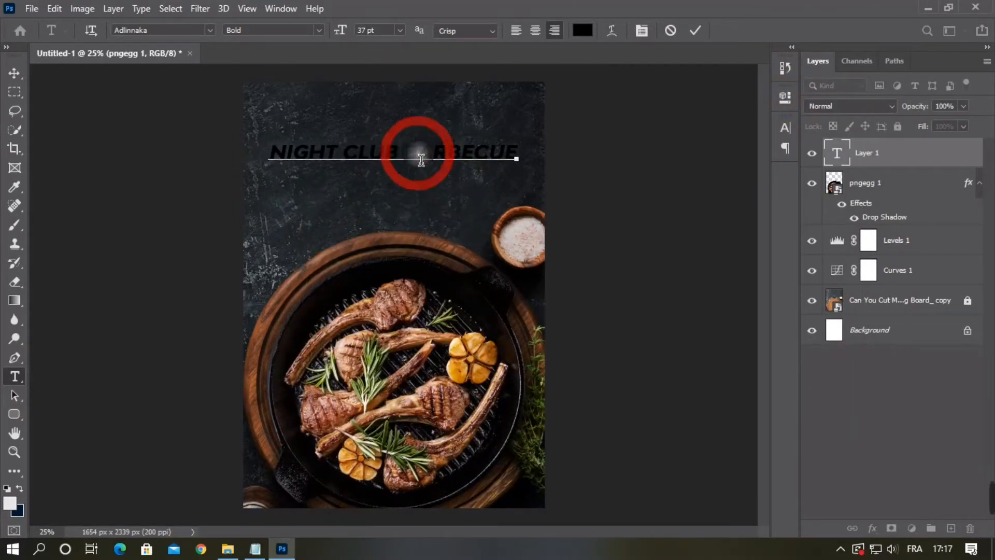
left_click_drag(348, 41, 332, 38)
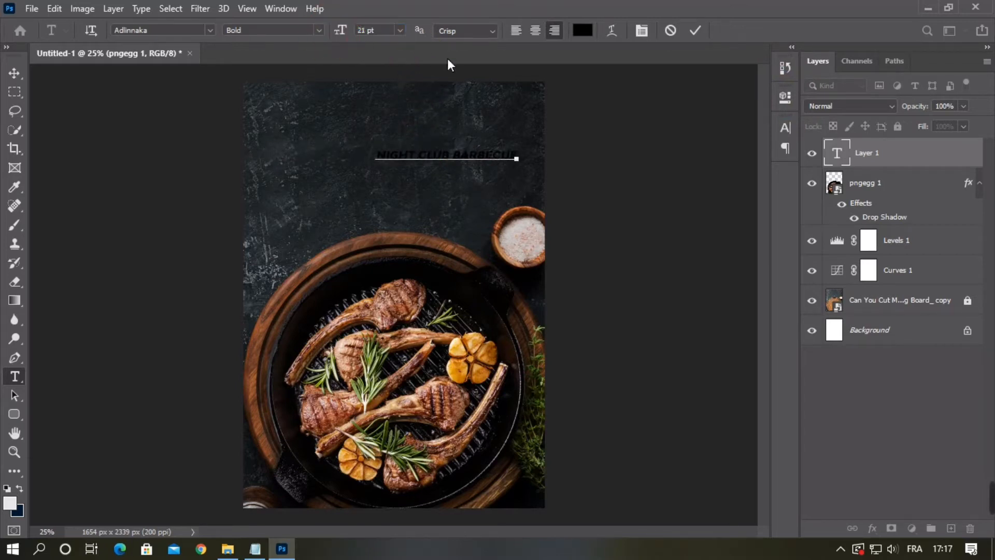
left_click(582, 33)
left_click_drag(611, 85, 597, 48)
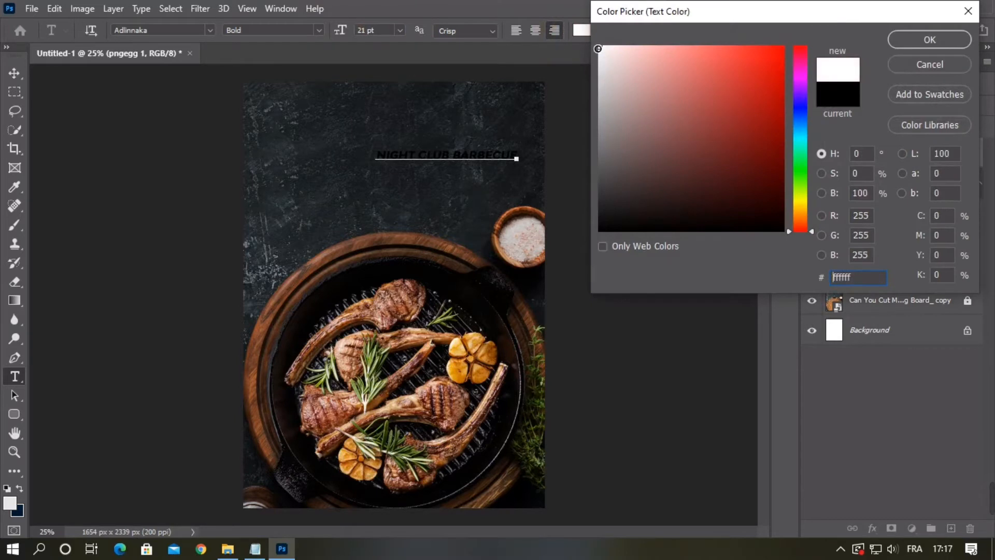
left_click(926, 39)
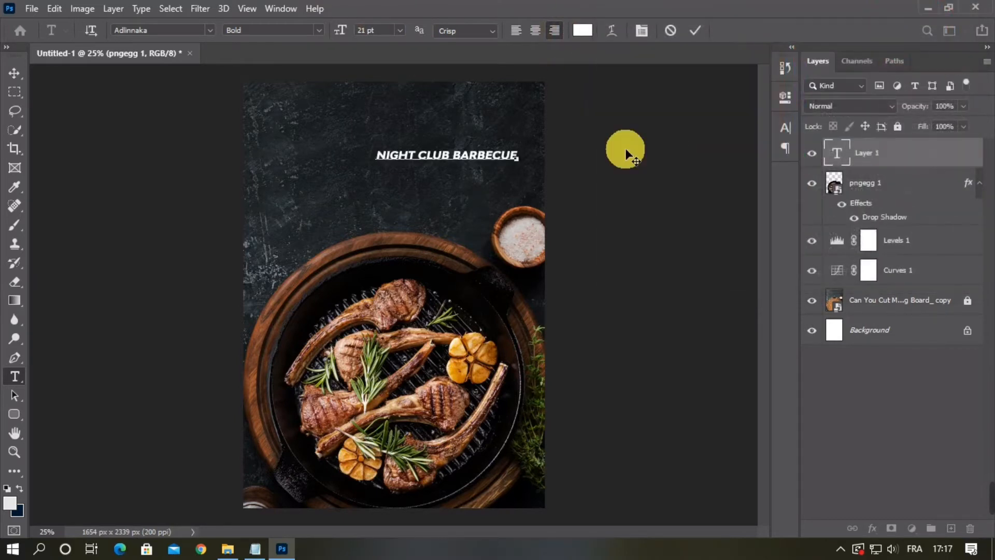
Remove Faux Italic and Faux Bold from the NIGHT CLUB BARBECUE text
left_click(788, 129)
left_click(643, 231)
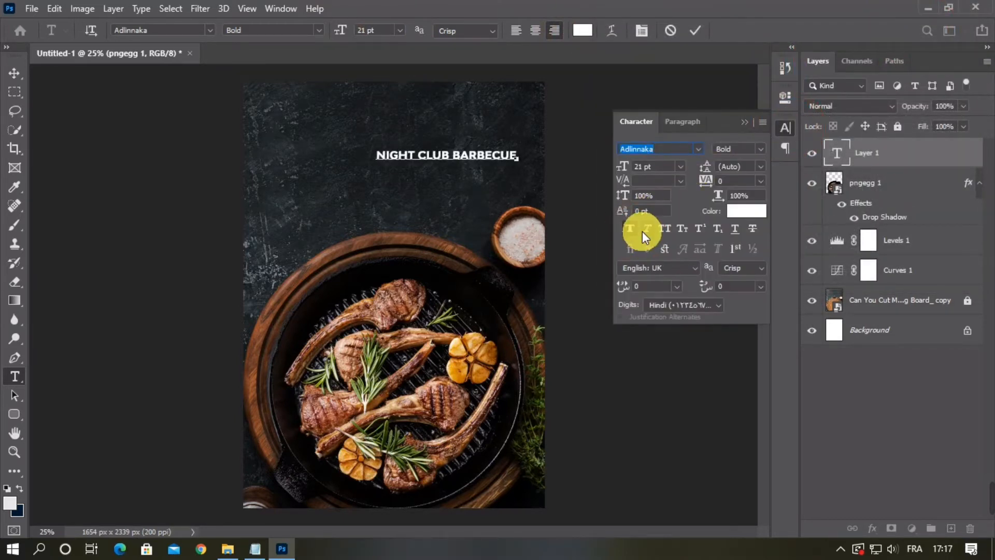
left_click(627, 229)
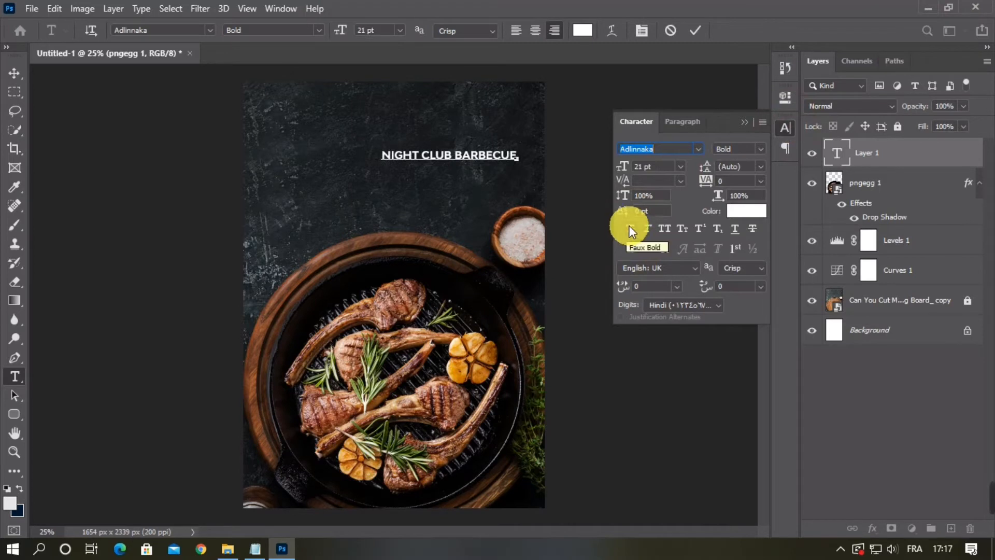
Move the NIGHT CLUB BARBECUE text up into the top part of the poster and set its size to 16 pt
left_click(745, 123)
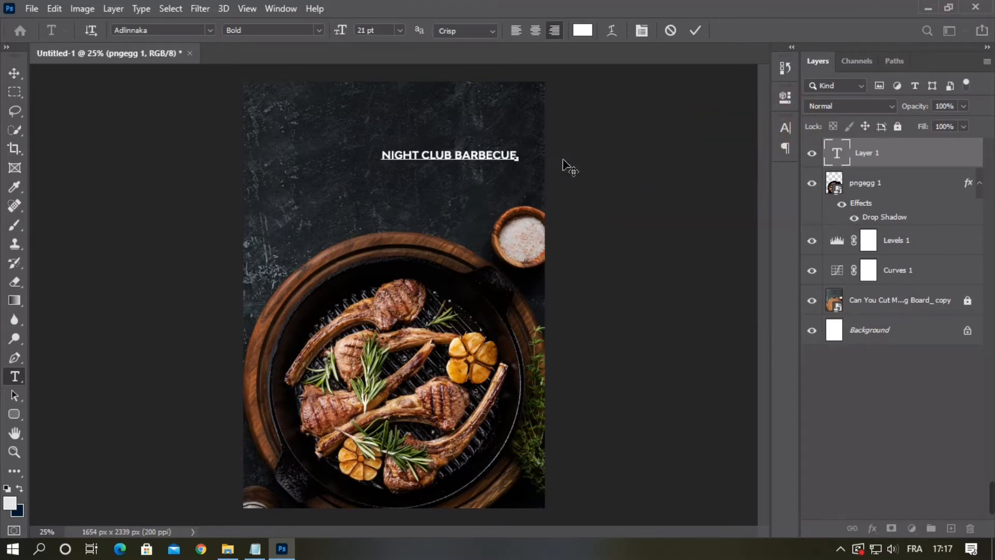
left_click_drag(507, 166, 439, 135)
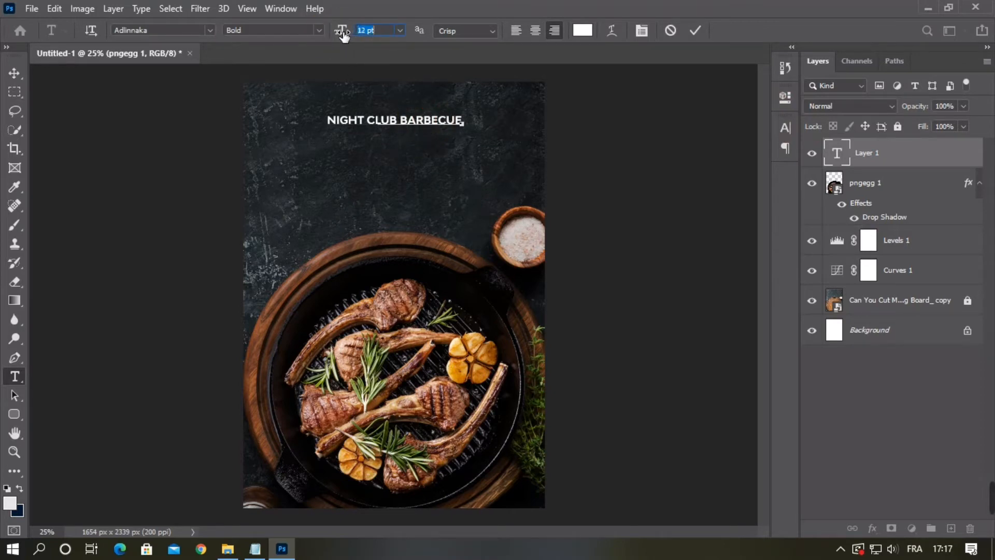
key("Down")
key("Up")
key("Up")
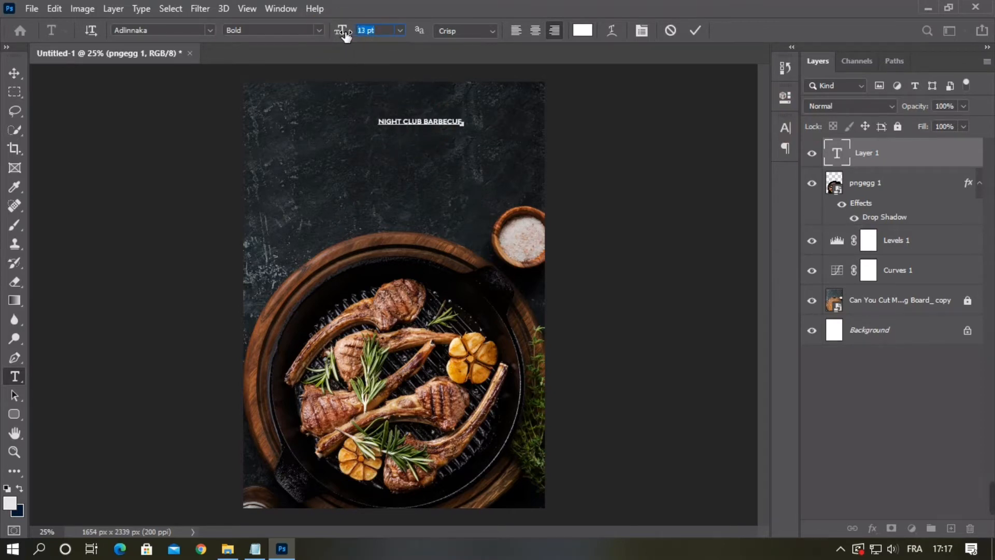
key("Up")
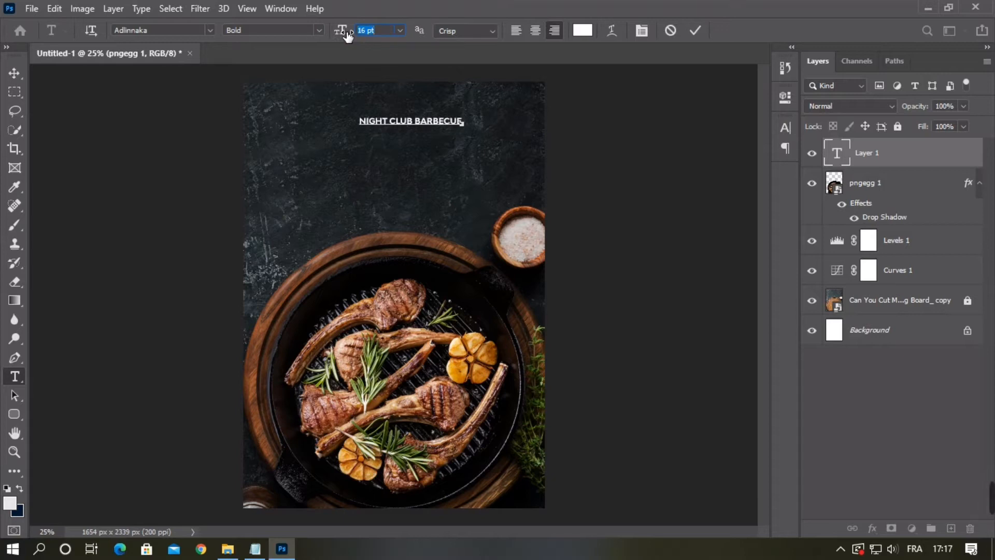
left_click_drag(341, 32, 359, 36)
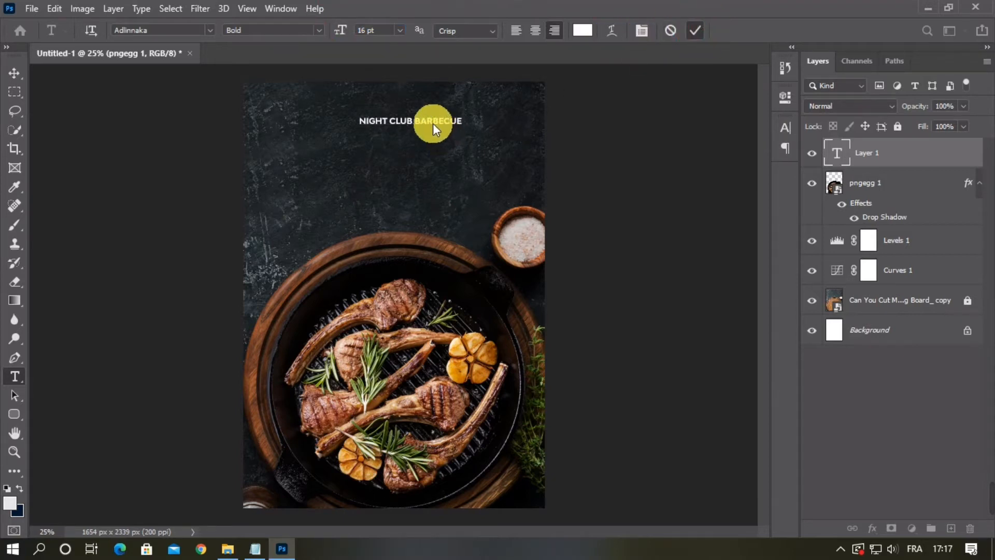
key("ctrl+Return")
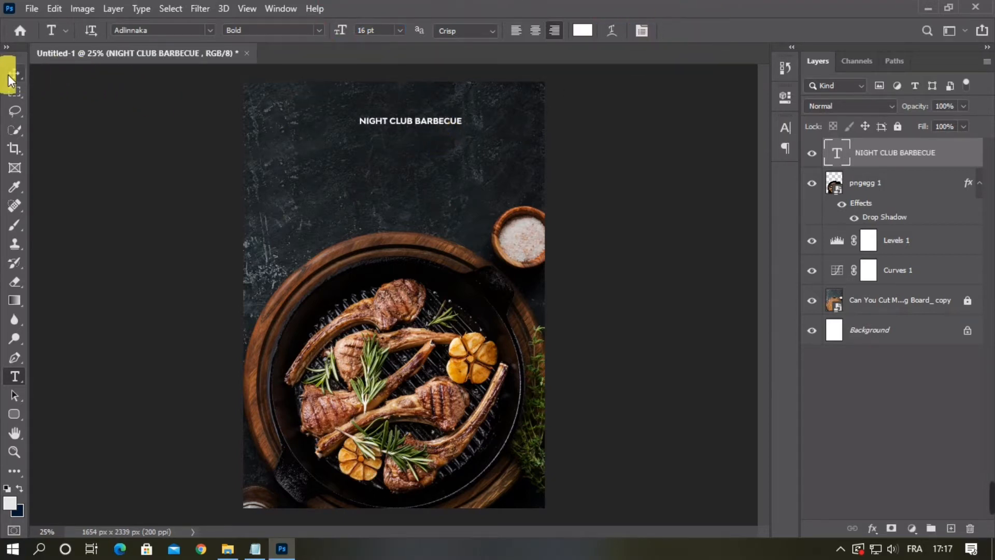
Center the NIGHT CLUB BARBECUE text horizontally, close to the poster's top edge
left_click(11, 75)
key("ctrl")
left_click_drag(424, 118, 407, 105)
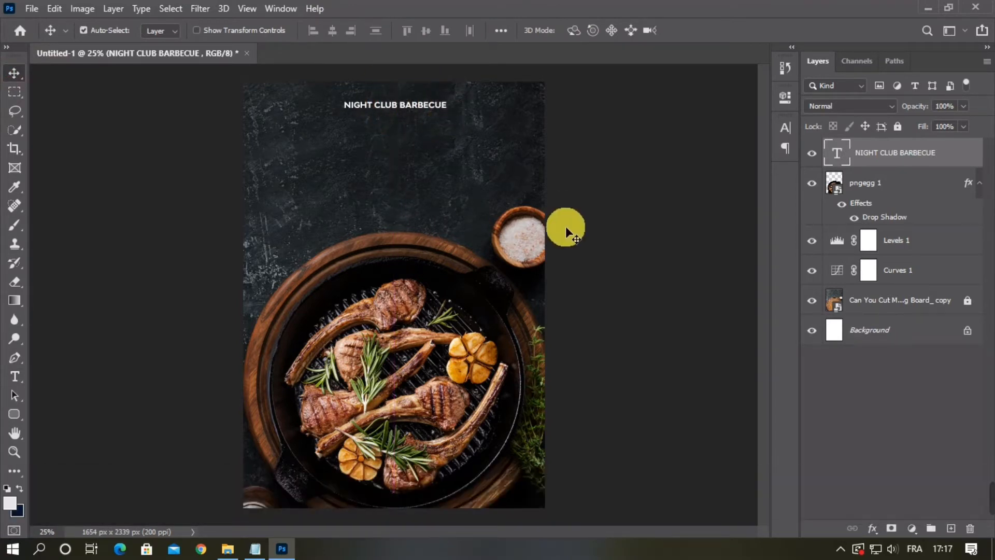
Duplicate the NIGHT CLUB BARBECUE text layer and place the copy directly below the original line
key("ctrl+j")
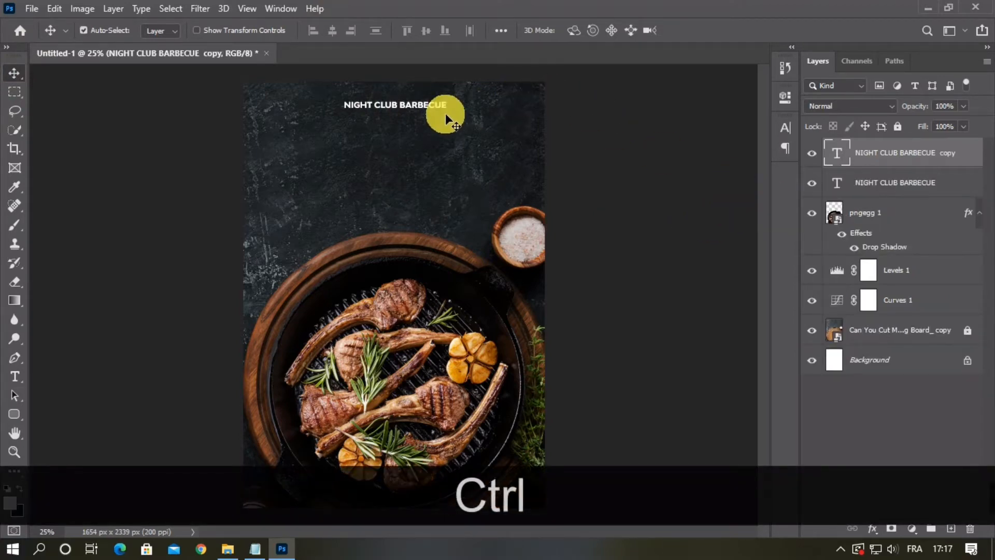
key("ctrl+KP_Add")
key("space")
left_click_drag(422, 111, 409, 238)
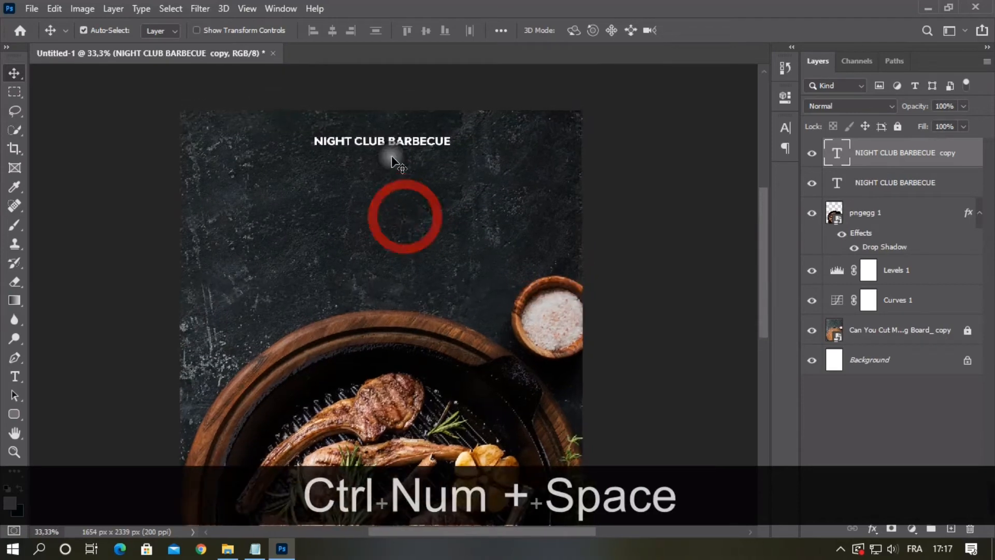
left_click_drag(394, 142, 409, 161)
key("ctrl")
key("ctrl")
key("ctrl")
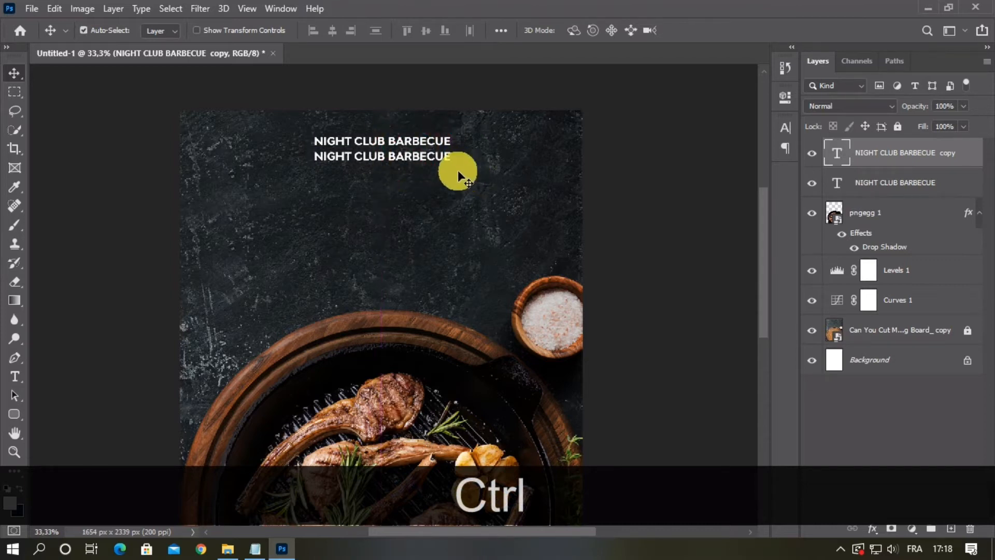
Select all the text in the lower title line and copy the word PRESENTS from the adobe Notepad file
double_click(381, 162)
double_click(381, 162)
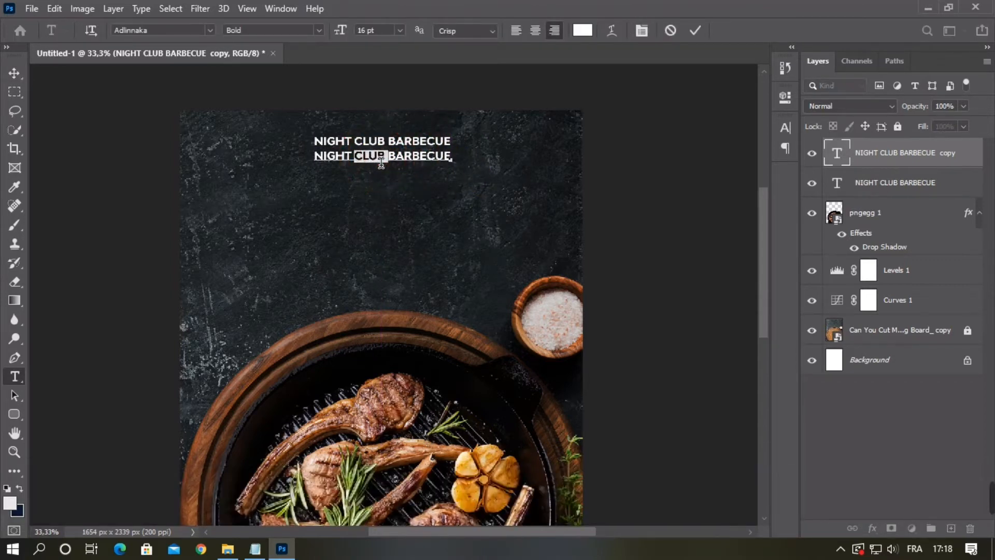
left_click(379, 153)
left_click_drag(314, 155, 456, 162)
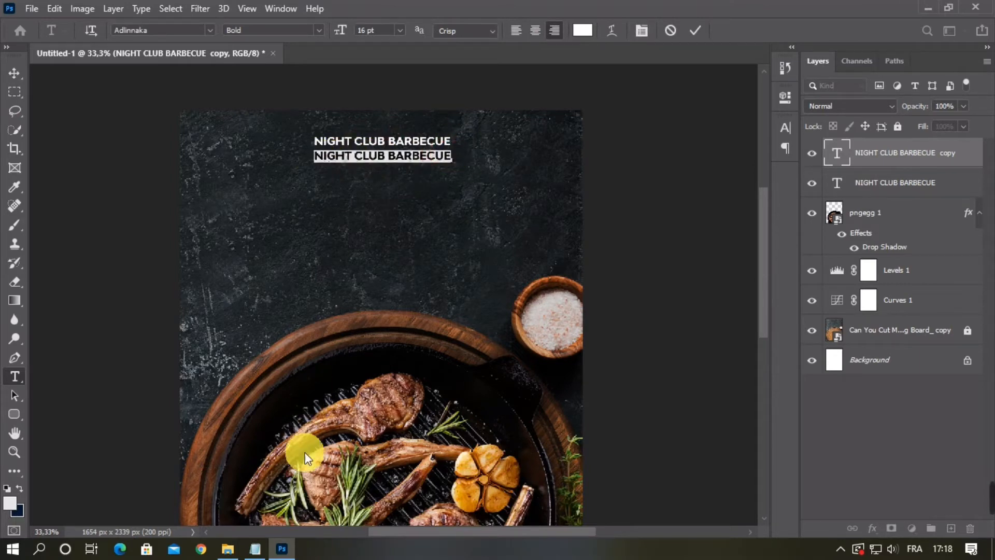
left_click(255, 549)
double_click(317, 165)
right_click(307, 152)
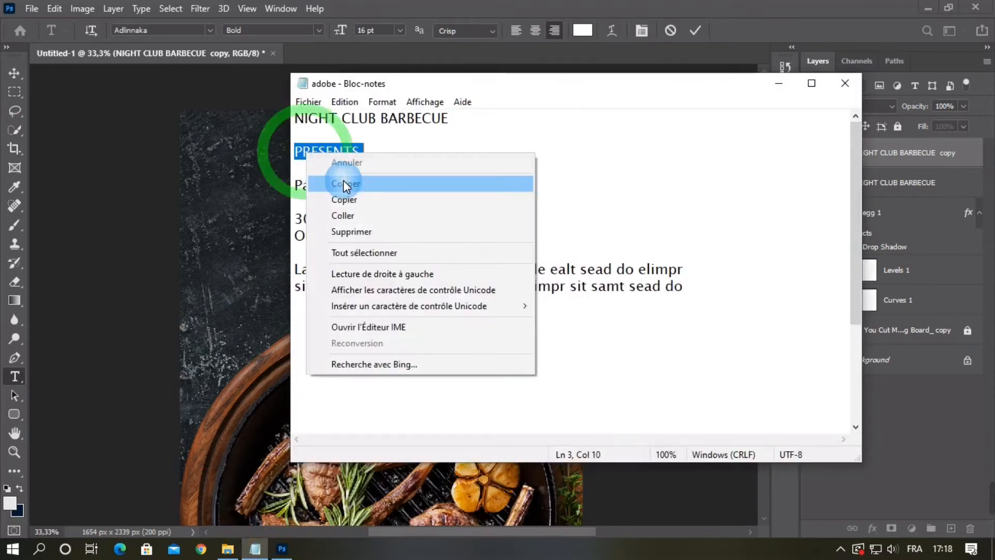
left_click(347, 192)
Return to Photoshop, replace the selected lower line with the copied PRESENTS and center it under the title
left_click(778, 83)
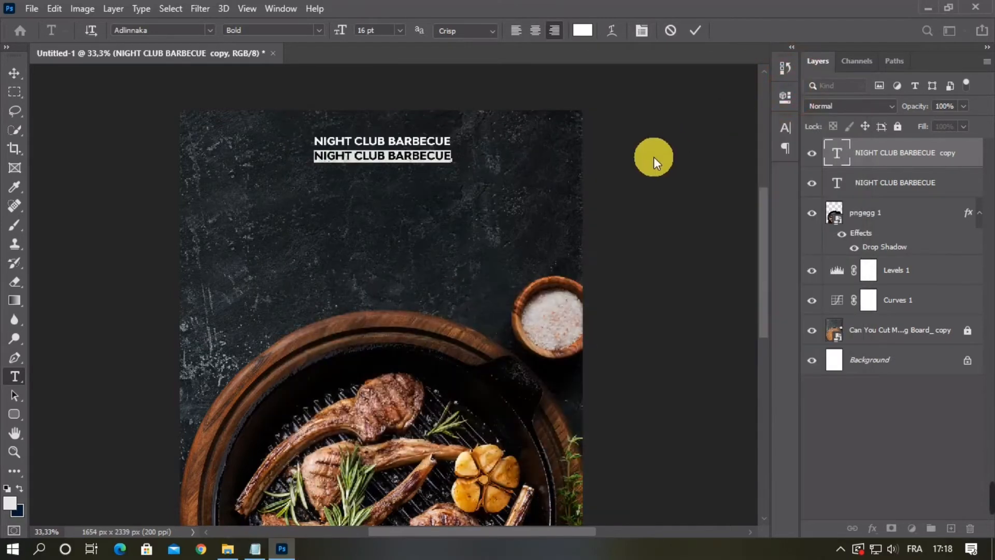
right_click(379, 160)
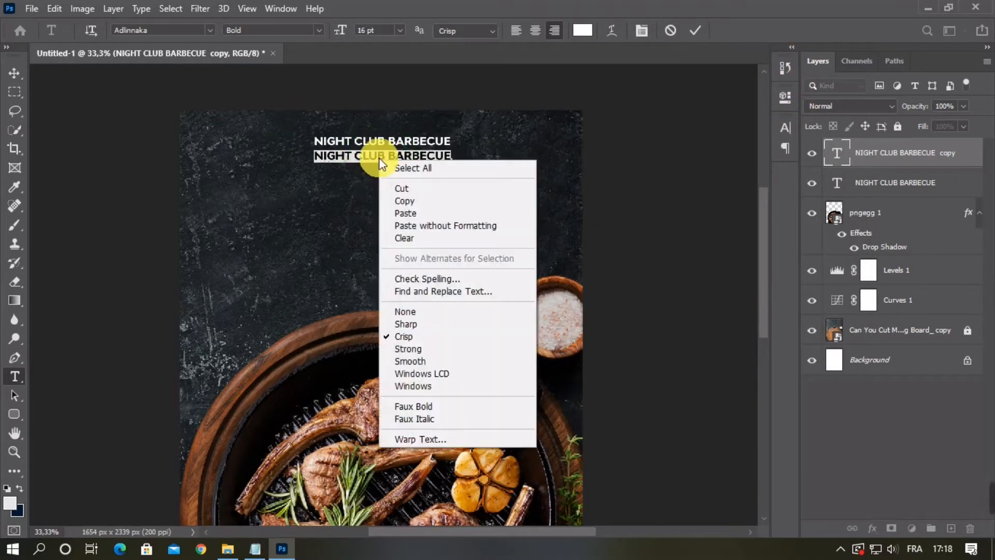
left_click(416, 212)
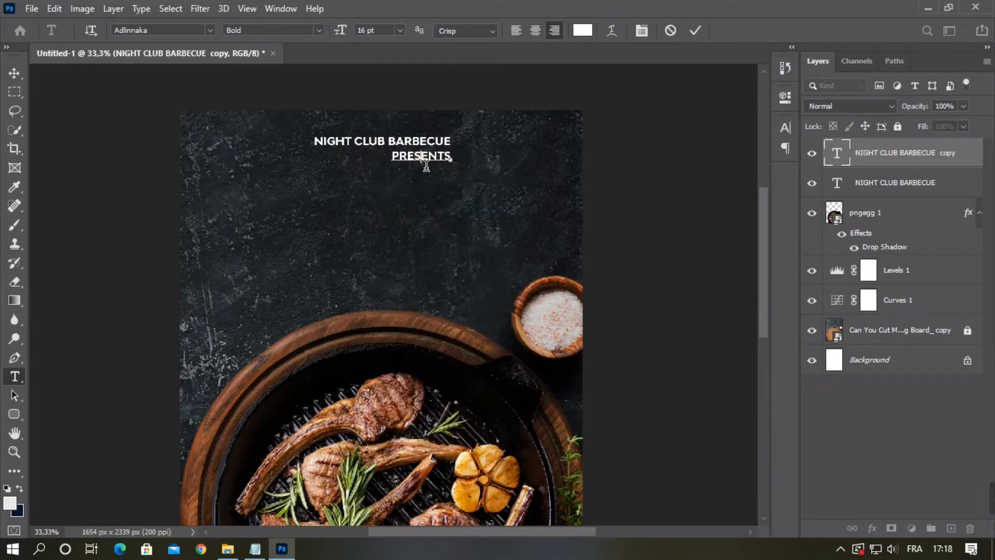
left_click_drag(439, 179, 408, 178)
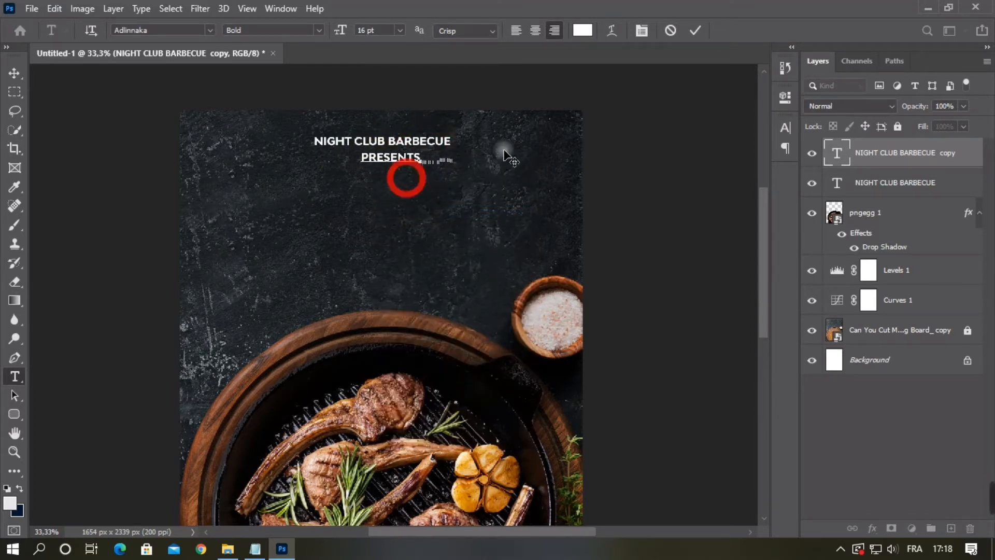
left_click(697, 30)
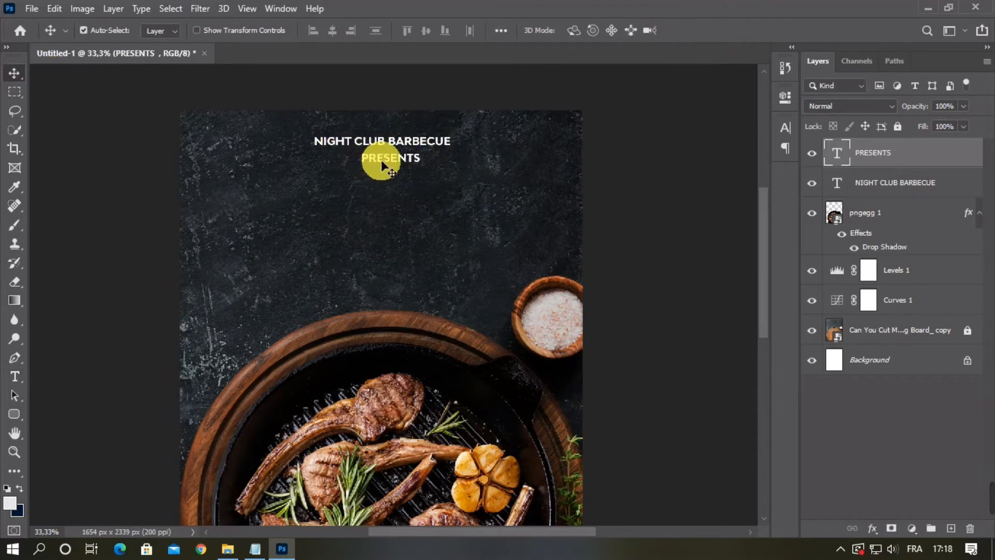
left_click_drag(395, 162, 391, 164)
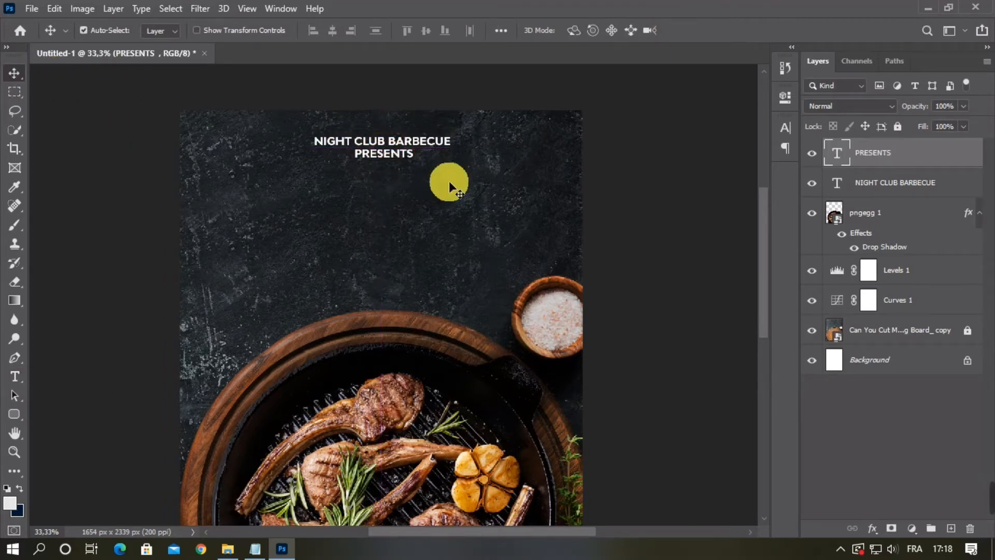
Change the PRESENTS text's font to Calibri Bold and apply Faux Italic
double_click(386, 158)
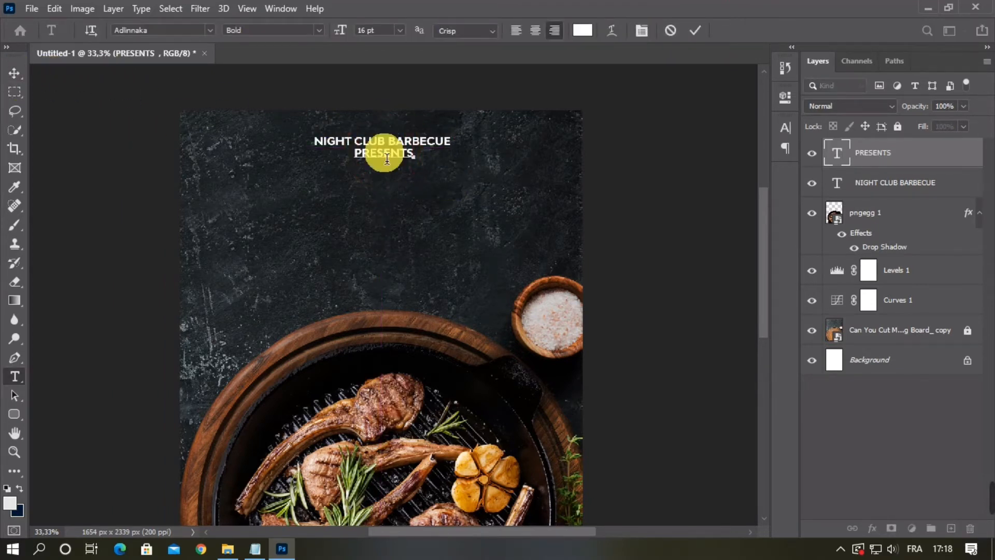
left_click(792, 122)
left_click(701, 148)
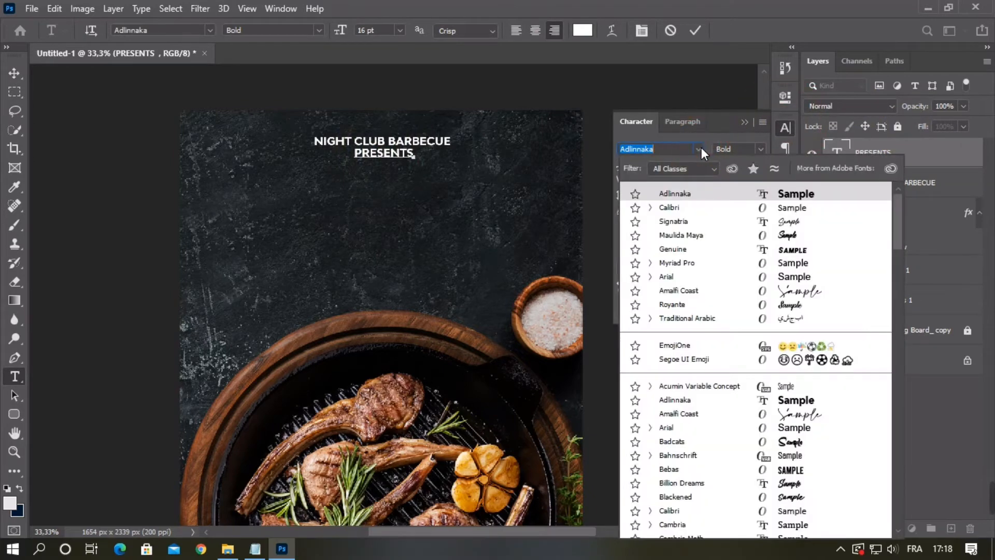
left_click(787, 210)
left_click(649, 231)
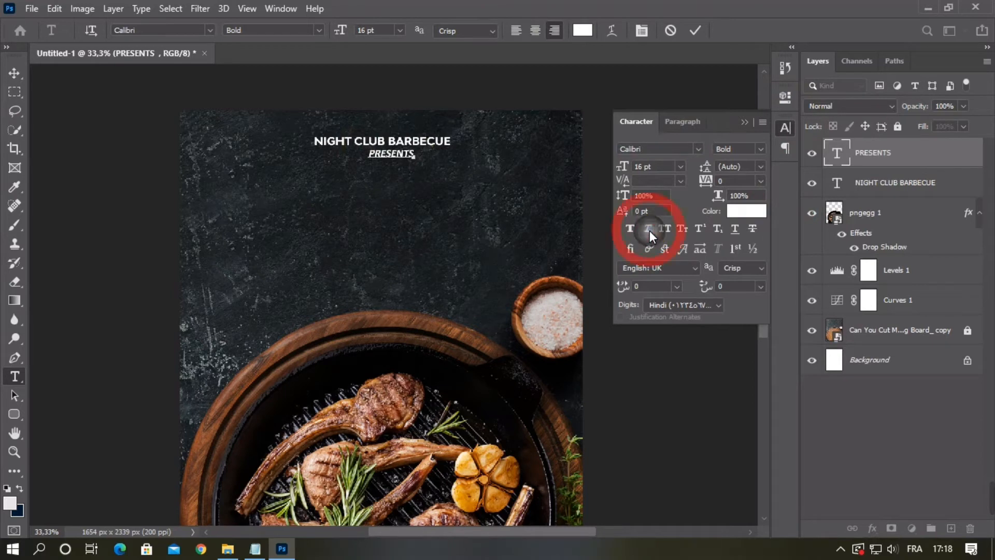
left_click(766, 148)
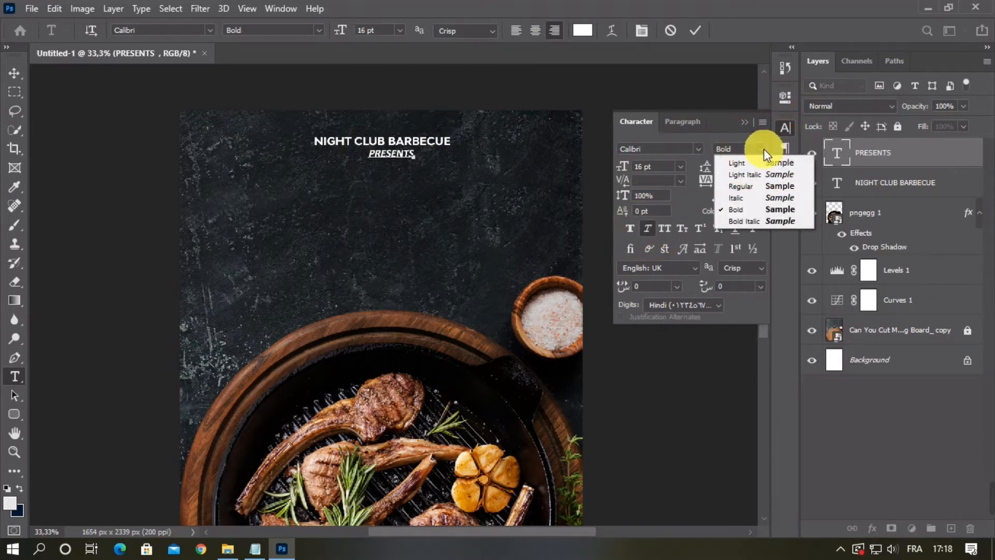
left_click(764, 148)
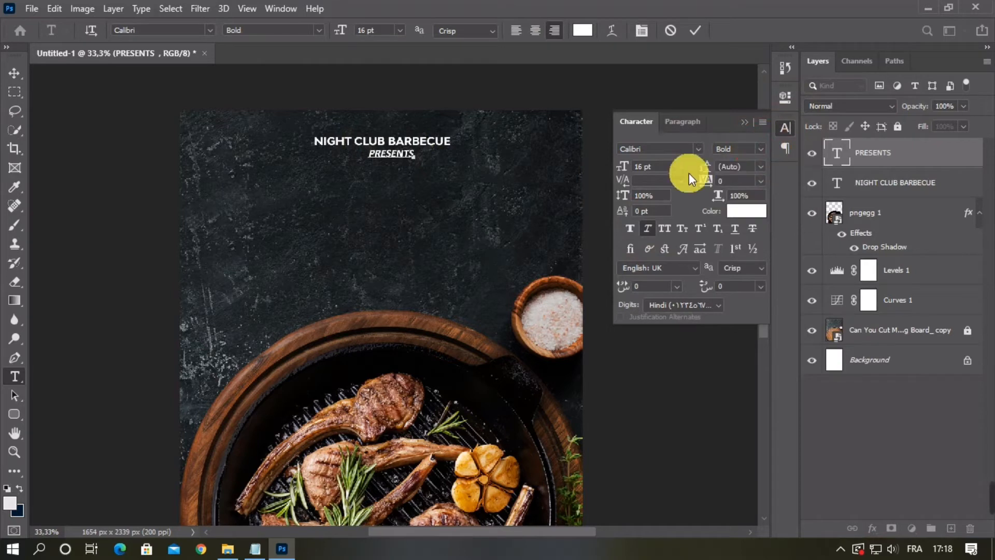
left_click(746, 122)
left_click(695, 30)
Recenter the italic PRESENTS line just beneath NIGHT CLUB BARBECUE
key("v")
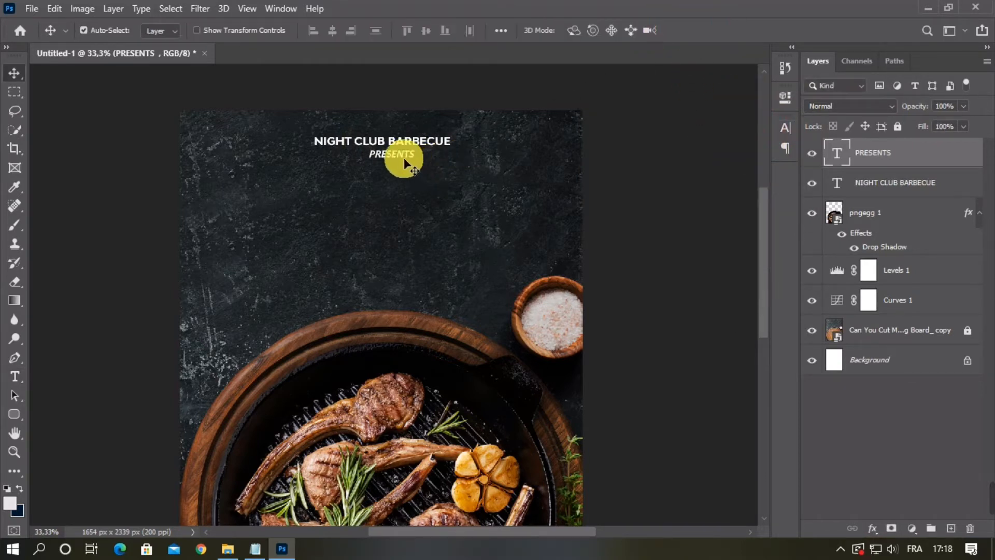
left_click_drag(395, 156, 390, 158)
left_click(450, 196)
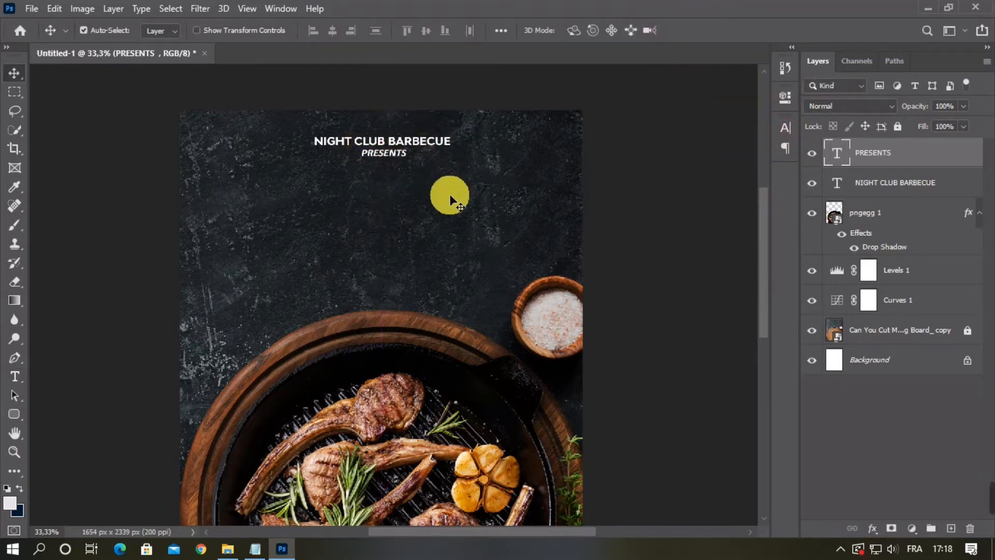
key("ctrl+KP_Subtract")
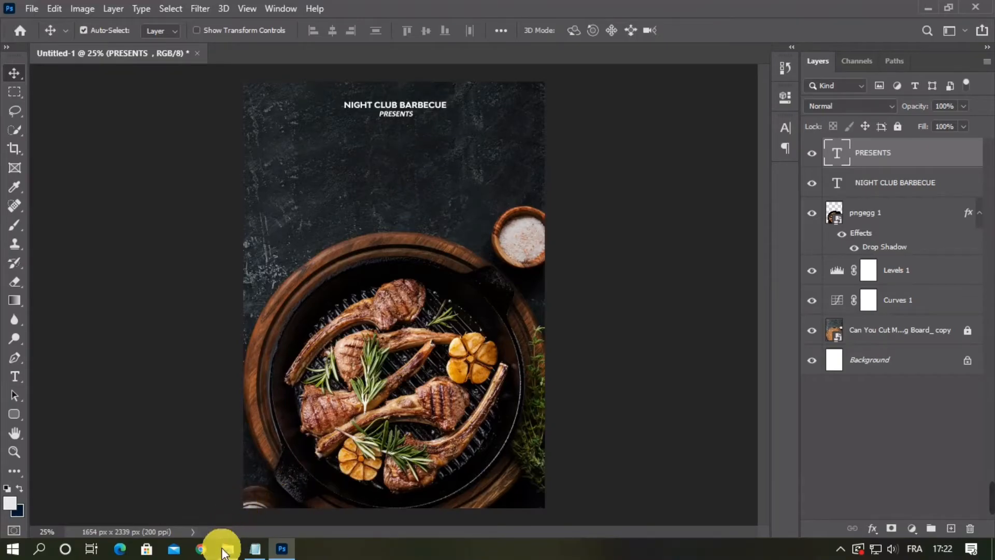
Place the somke image from File Explorer, scaled to 36.86% and rotated 84.49°, over the poster's upper-left corner
left_click(224, 551)
left_click_drag(503, 141, 413, 397)
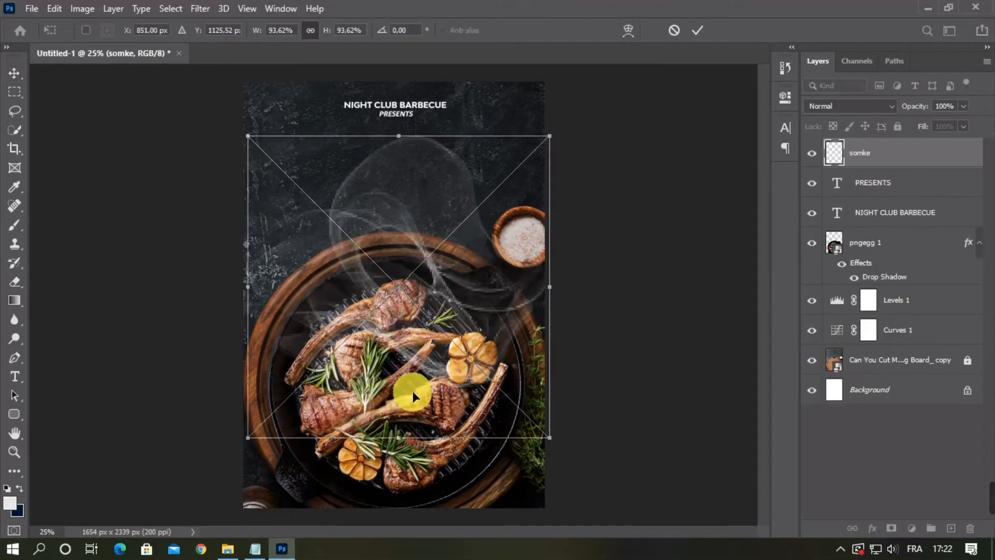
left_click_drag(549, 287, 368, 280)
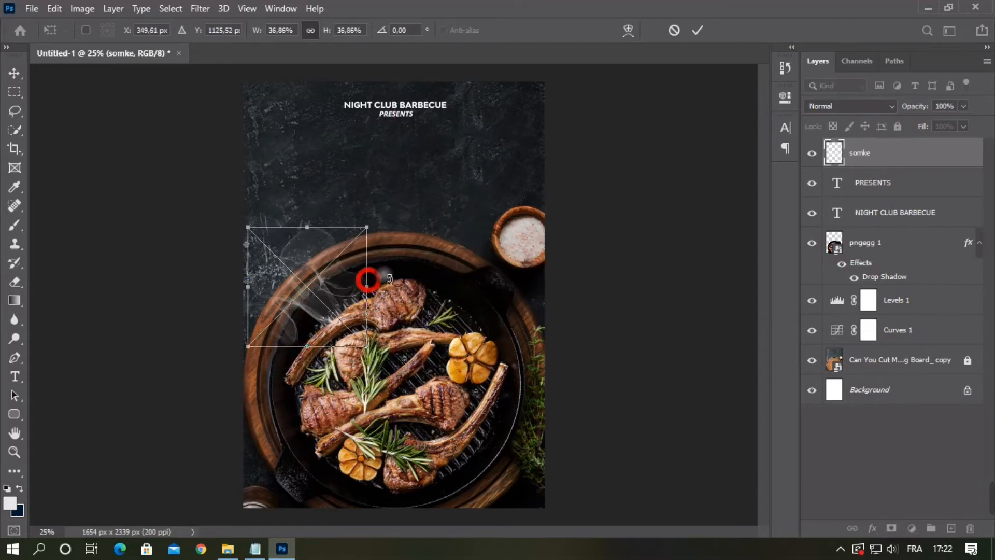
left_click_drag(378, 216, 384, 354)
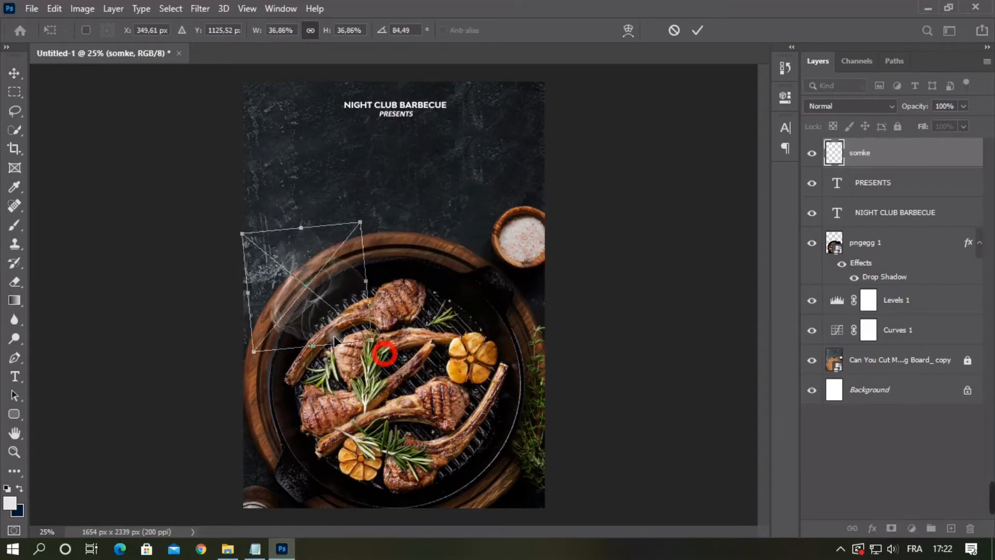
left_click_drag(306, 271, 238, 89)
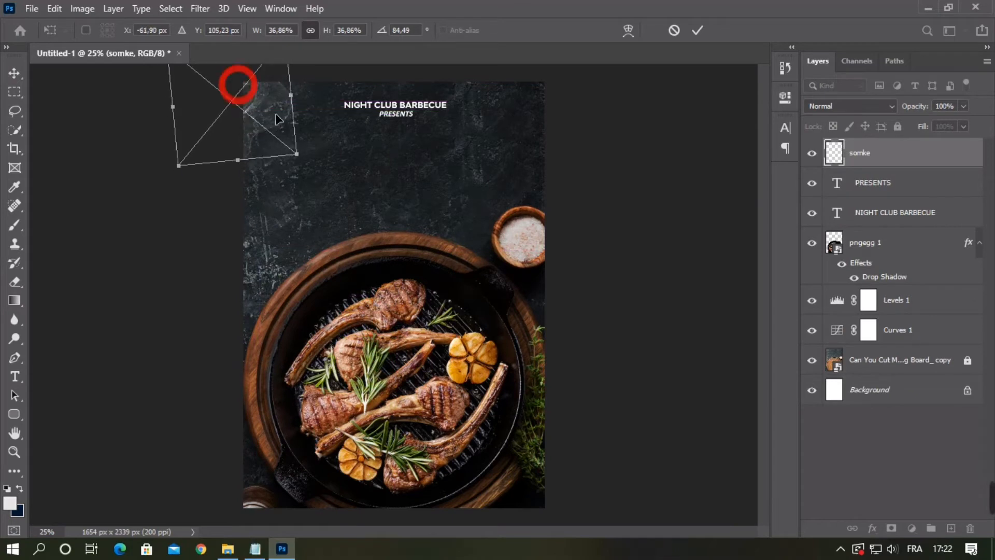
left_click(697, 30)
Duplicate the somke layer, rotate the copy to -171.46° and place it over the poster's left edge beside the pan's upper rim
key("ctrl+j")
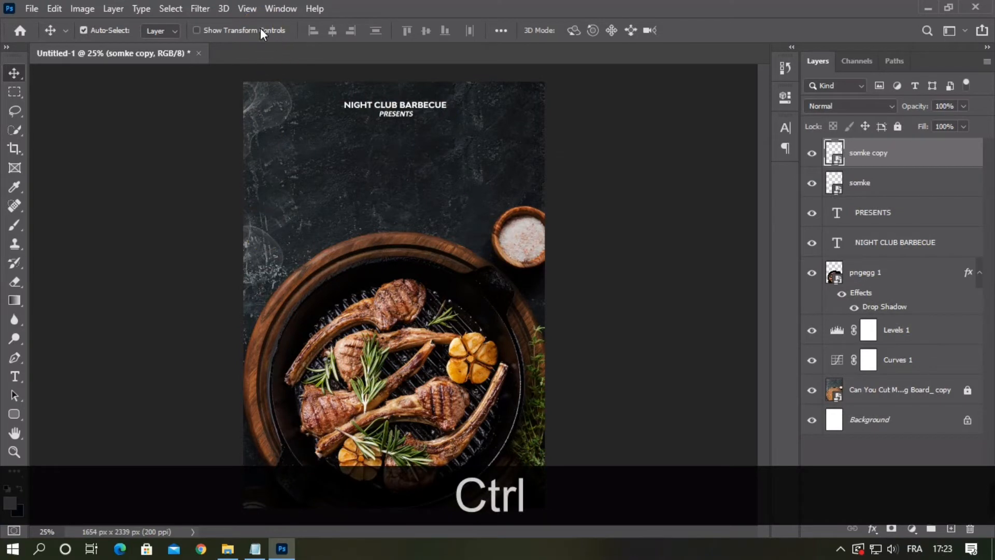
left_click_drag(290, 202, 256, 325)
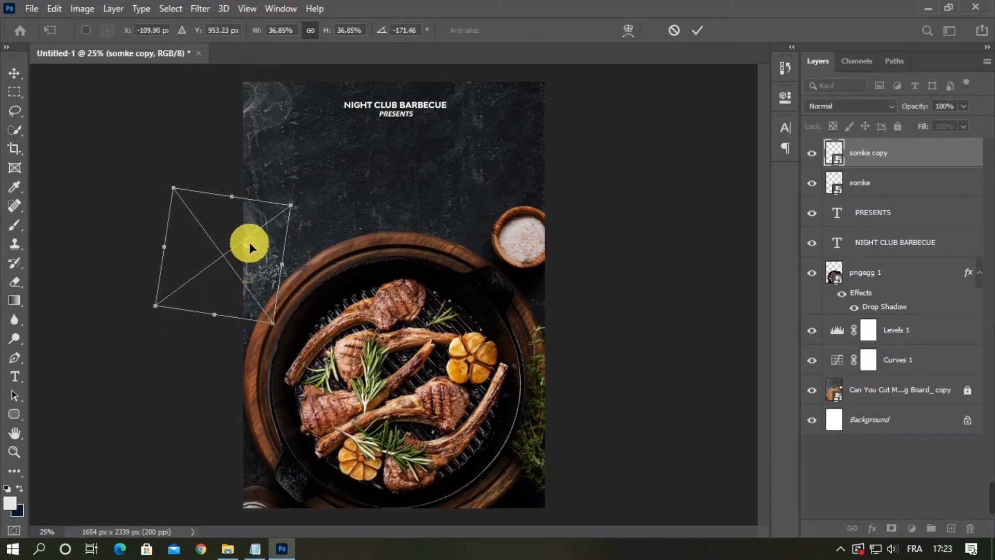
left_click_drag(250, 242, 245, 254)
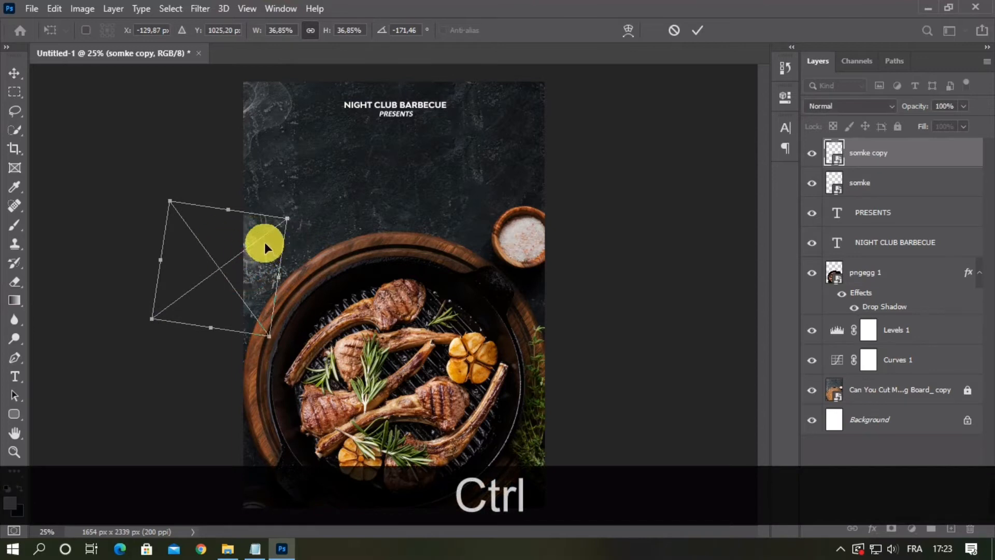
left_click(696, 31)
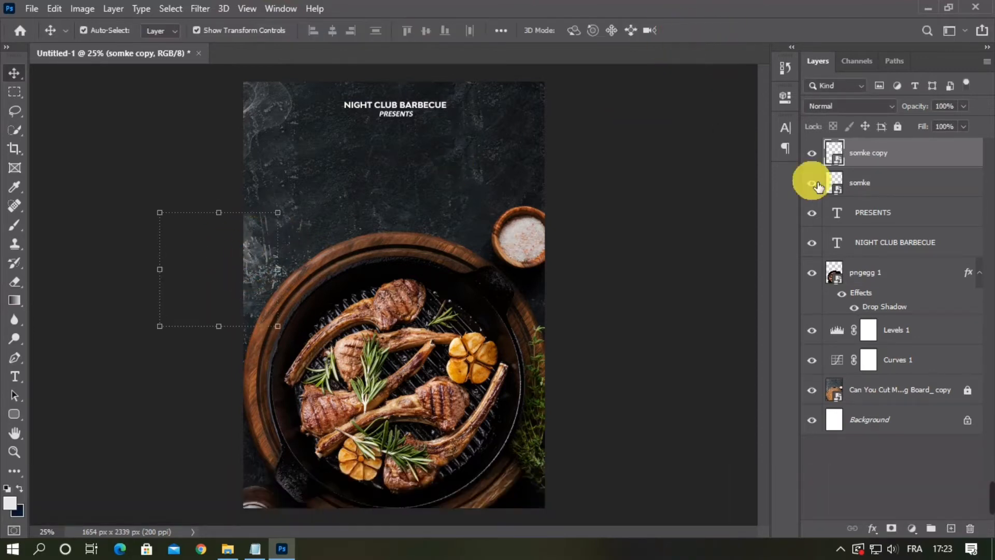
Set the somke copy layer's opacity to 50%
left_click(963, 126)
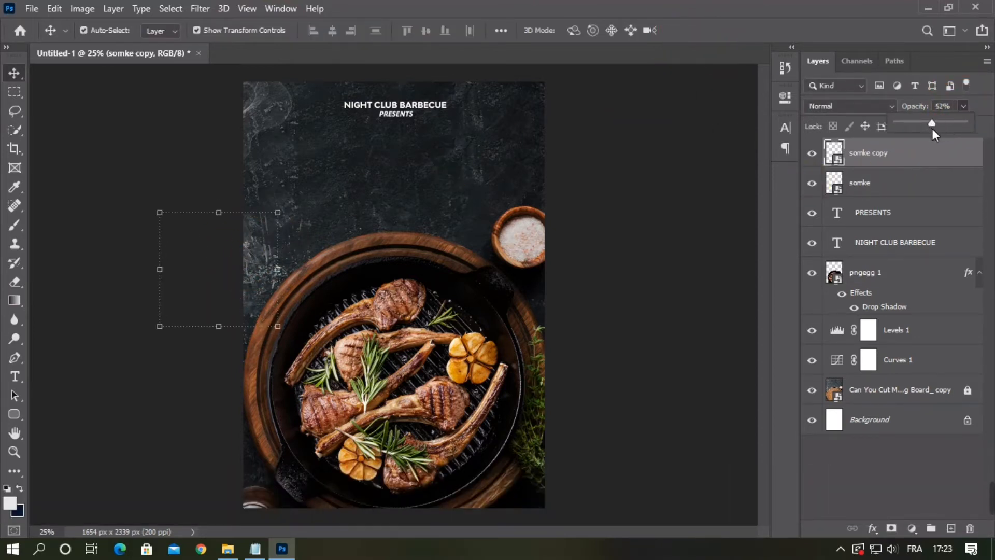
left_click_drag(930, 129, 932, 125)
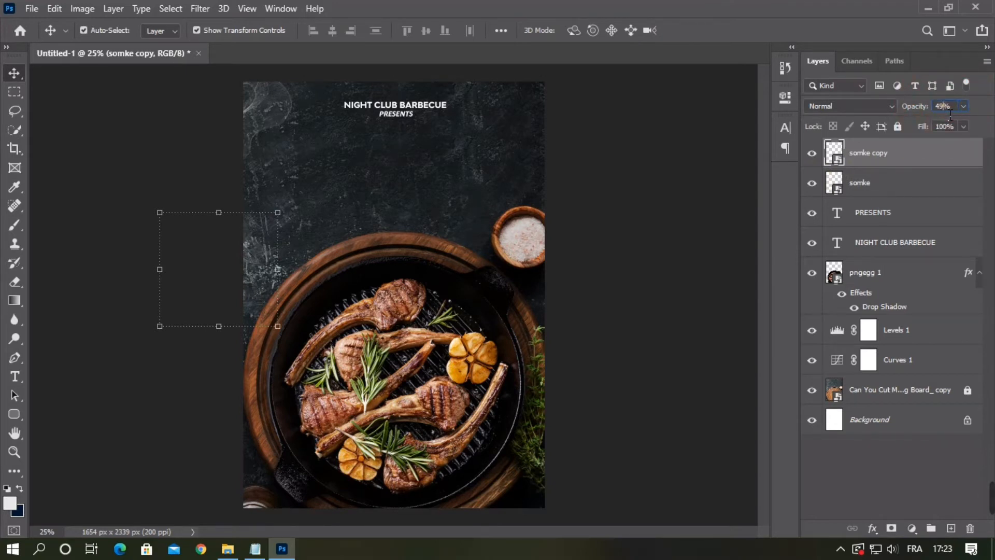
key("Return")
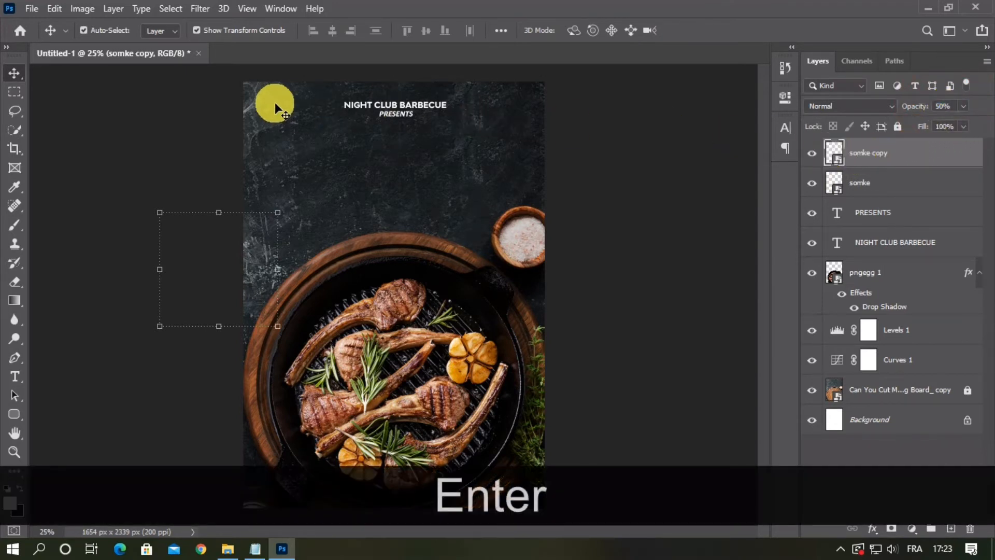
Set the original somke layer's opacity to 50% so the upper-left corner smoke is fainter
left_click(273, 101)
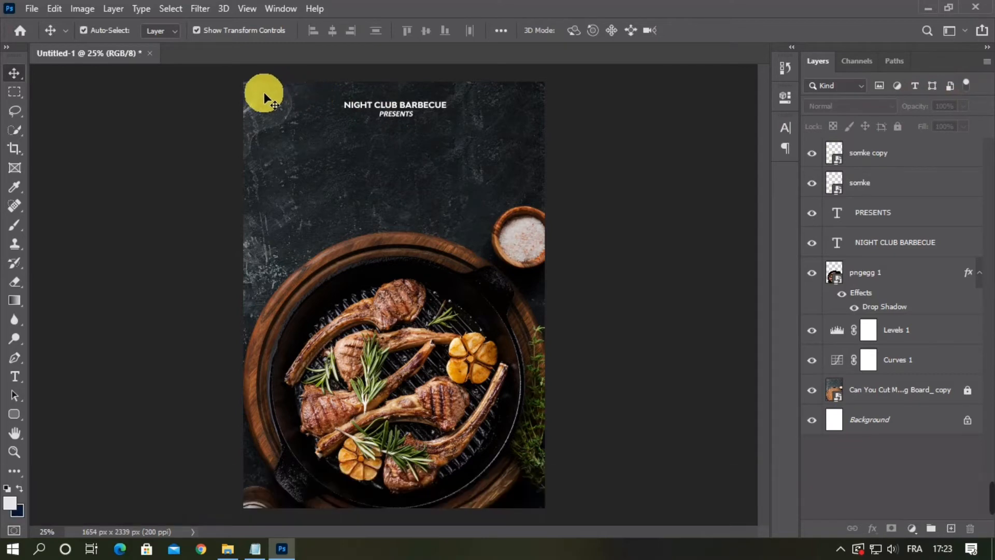
double_click(862, 184)
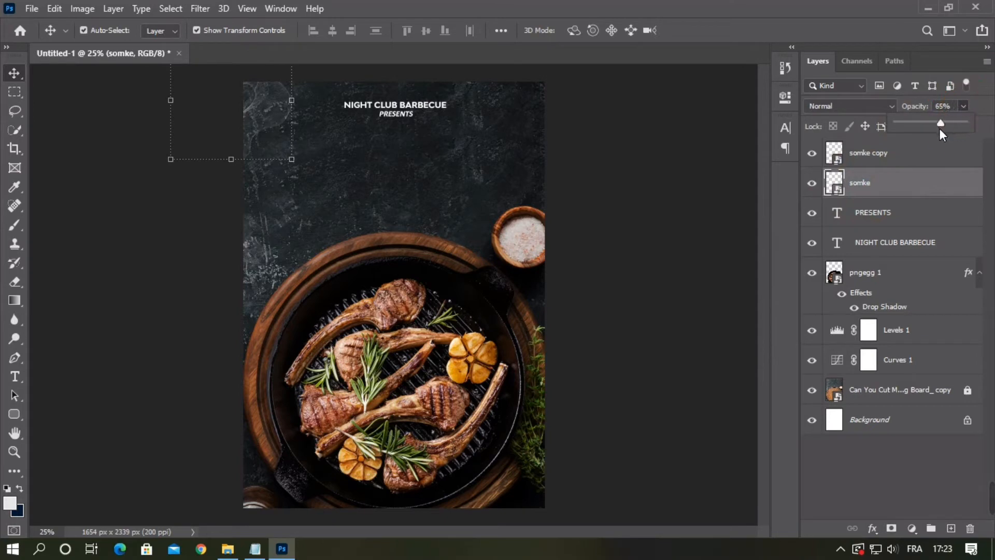
left_click_drag(935, 125, 933, 126)
left_click(949, 107)
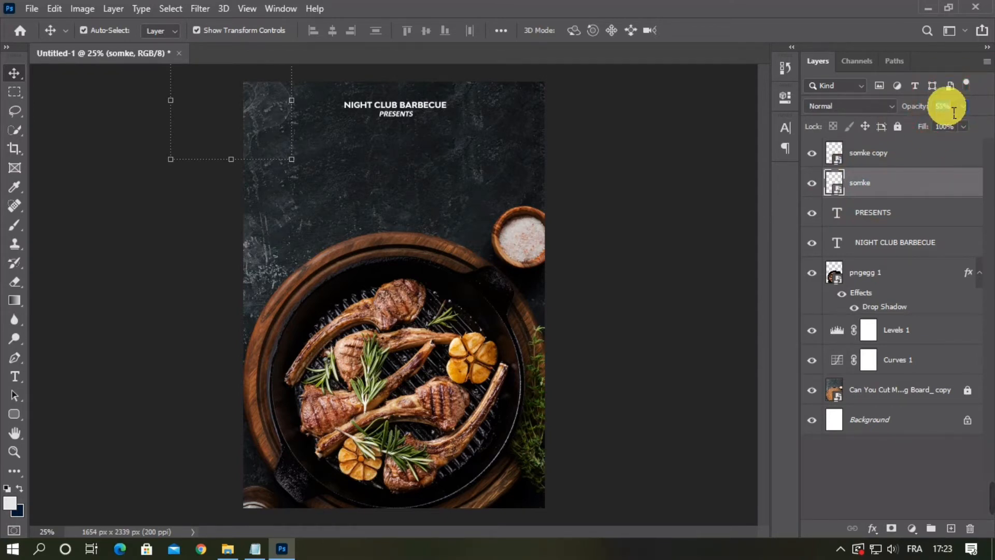
type("50")
left_click(384, 194)
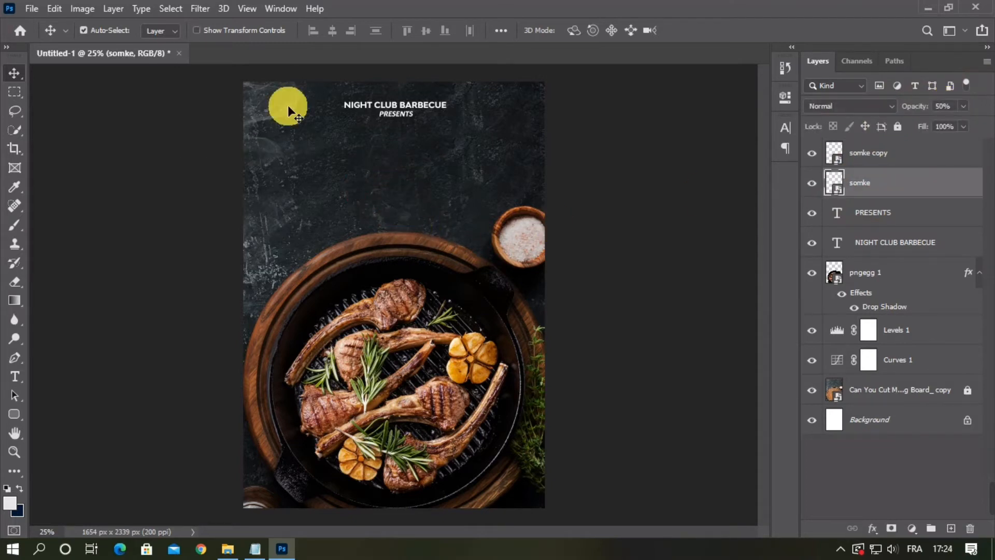
Duplicate the somke layer, move the copy down to the poster's left edge beside the pan and stack it beneath pngegg 1
key("ctrl+j")
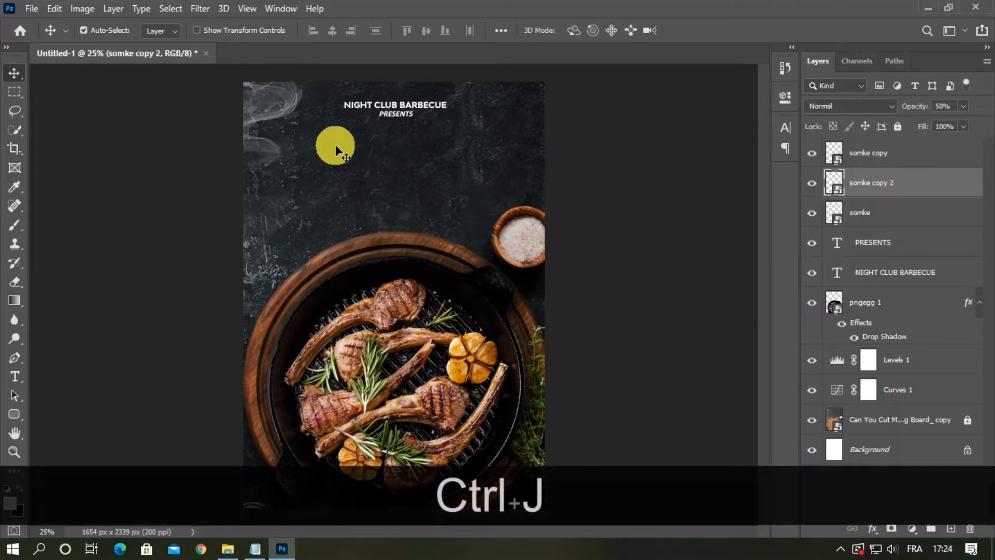
left_click_drag(273, 148, 262, 379)
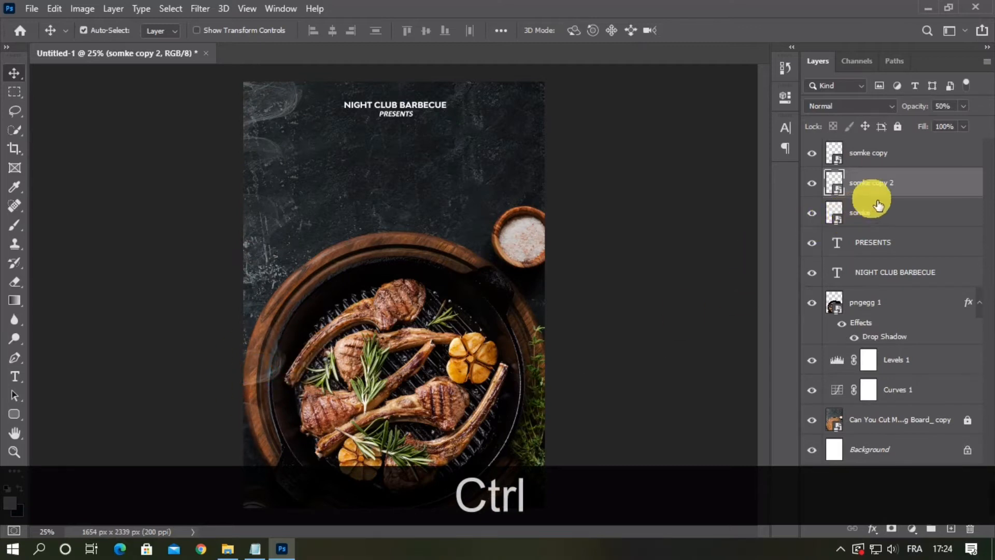
left_click_drag(888, 189, 881, 333)
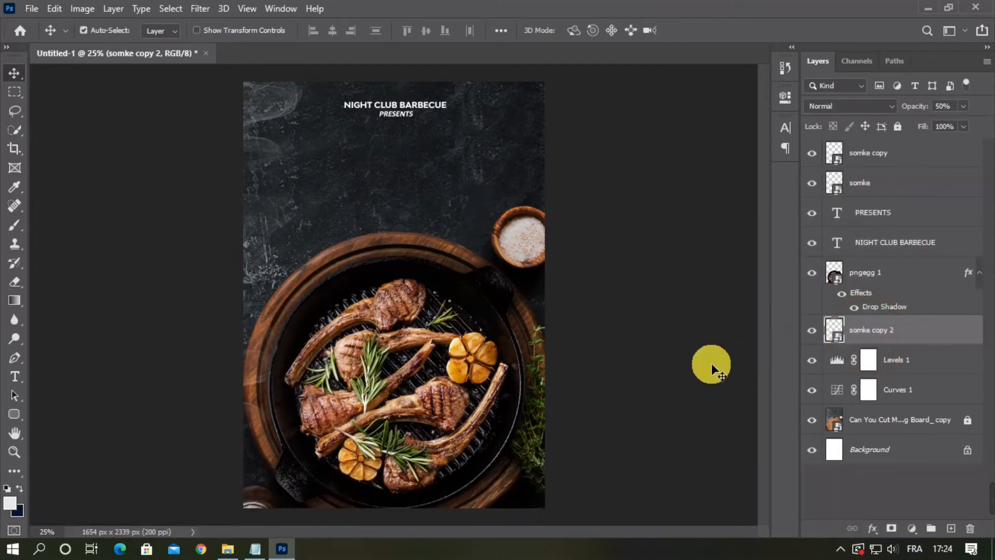
Lock the pngegg 1 pan layer so the smoke behind it can be moved separately
left_click_drag(260, 364, 261, 363)
left_click(257, 363)
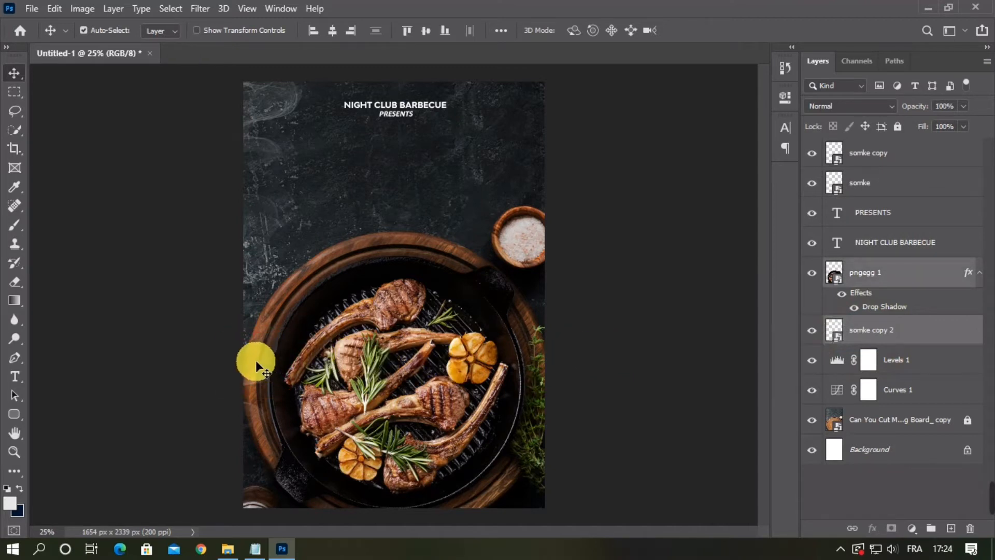
left_click(905, 272)
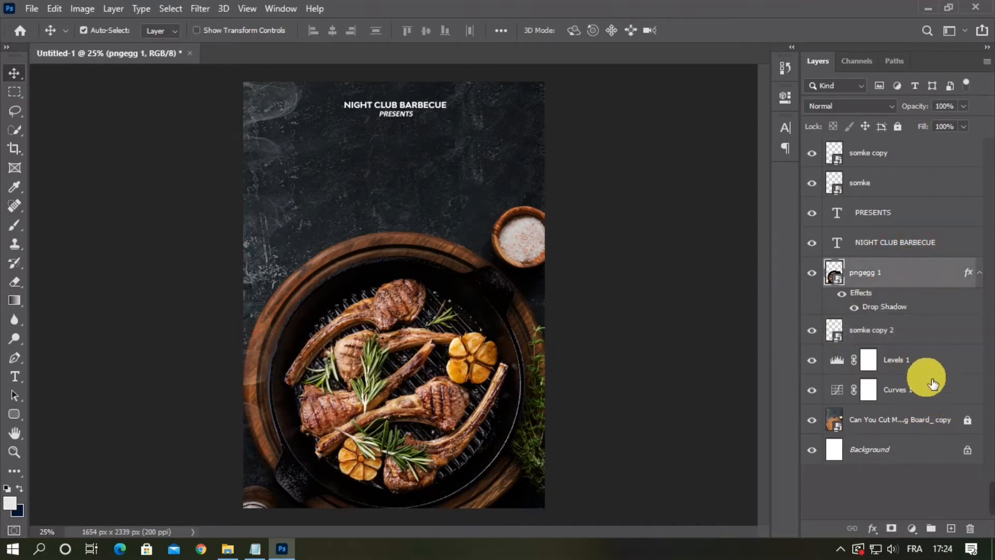
left_click(899, 125)
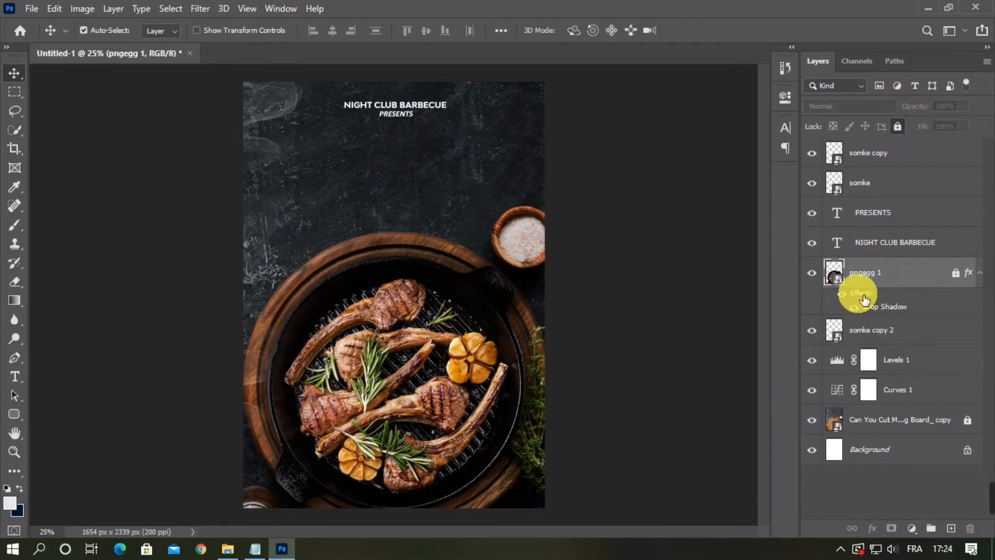
Transform somke copy 2 at the poster's left edge beside the pan, and duplicate it for another smoke accent lower along that edge
left_click(894, 331)
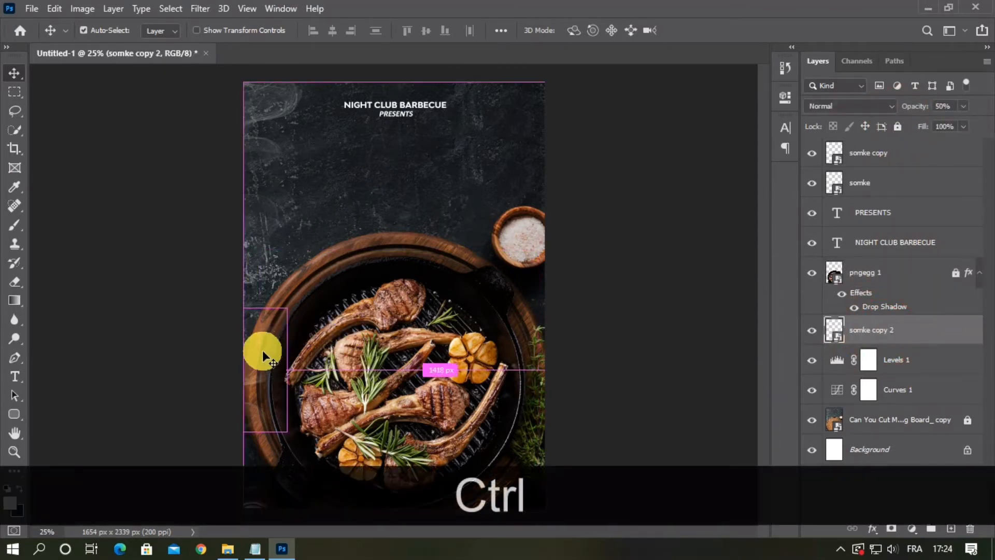
left_click_drag(289, 369, 296, 265)
left_click(699, 34)
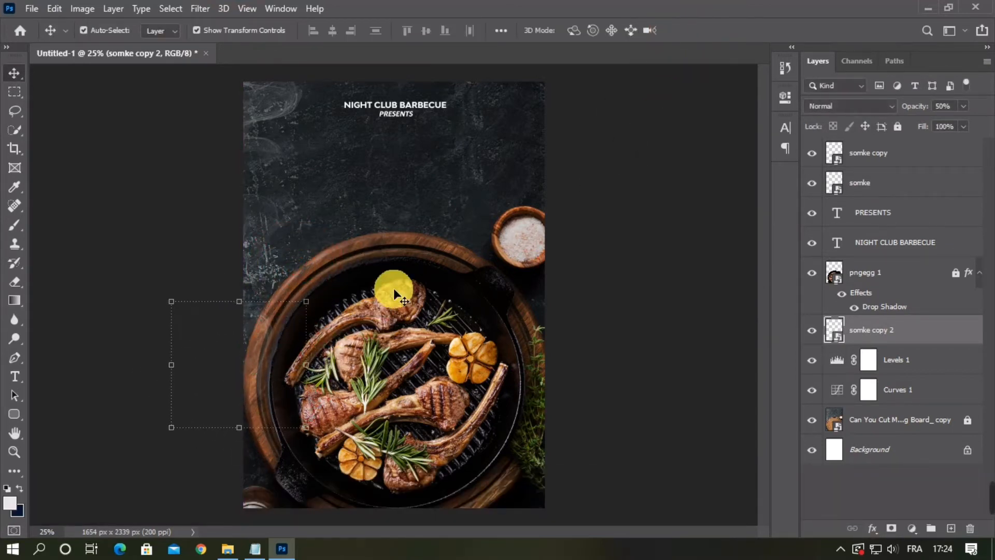
key("ctrl+j")
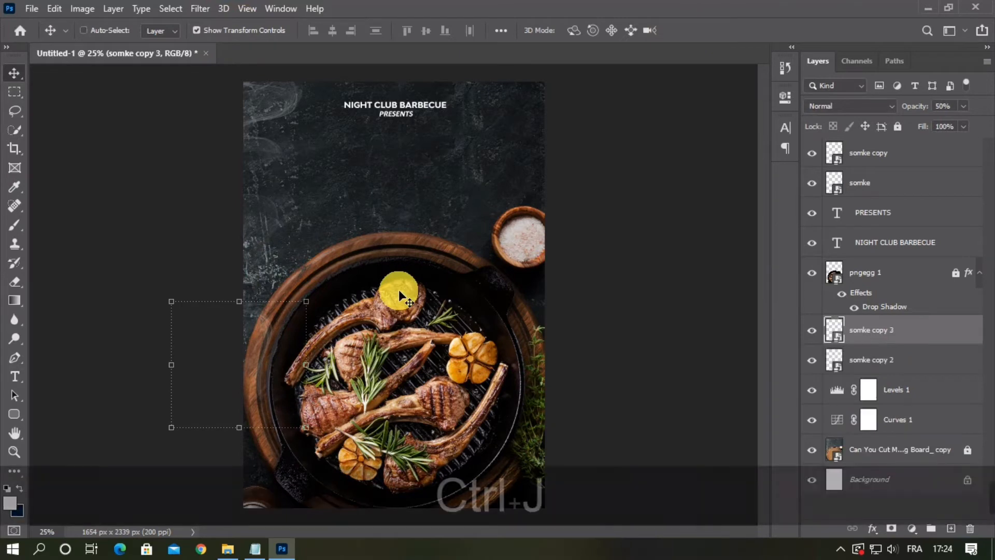
left_click_drag(268, 316, 271, 396)
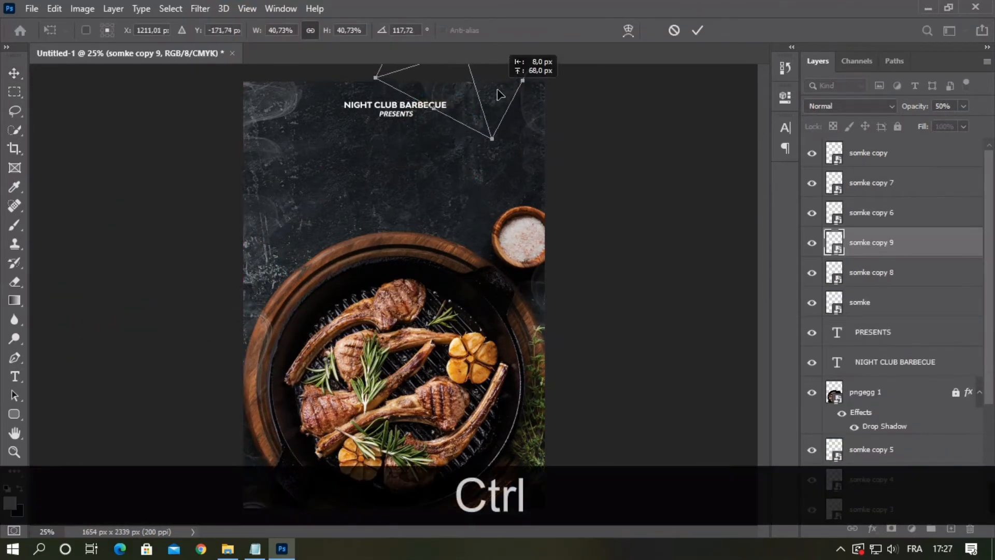
Finish placing somke copy 9 at the poster's top edge, and duplicate it, placing the copy above the left end of NIGHT CLUB BARBECUE
left_click(697, 31)
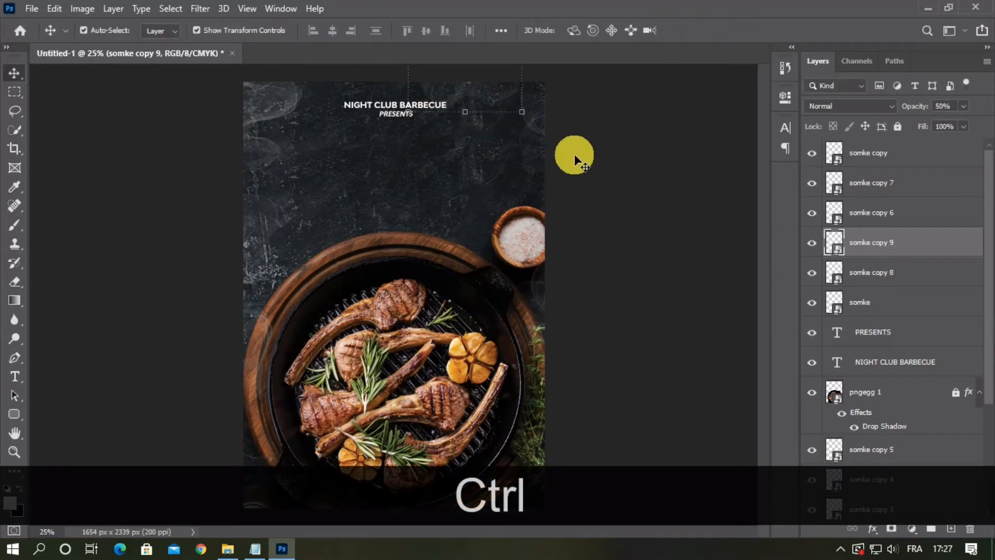
key("ctrl+j")
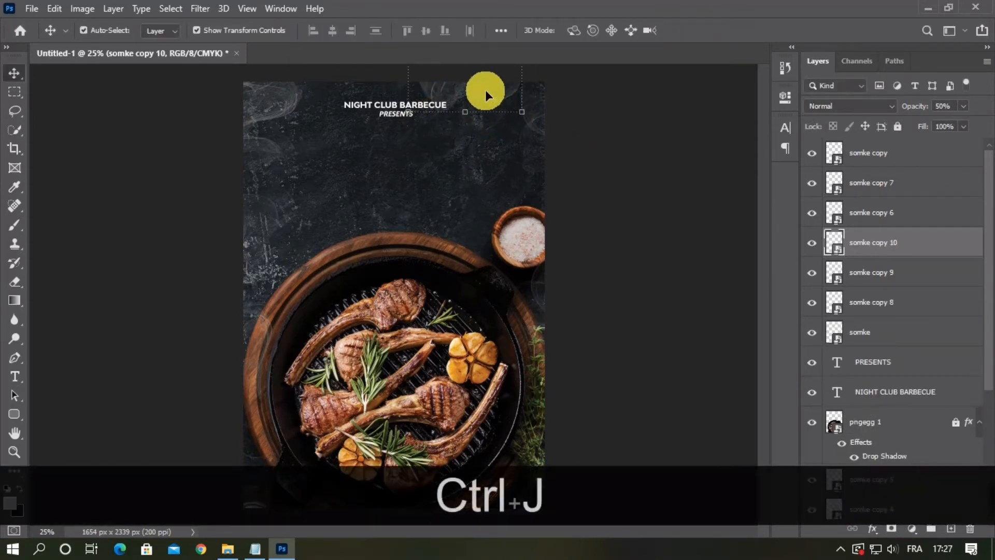
left_click_drag(486, 91, 449, 93)
left_click_drag(456, 97, 450, 90)
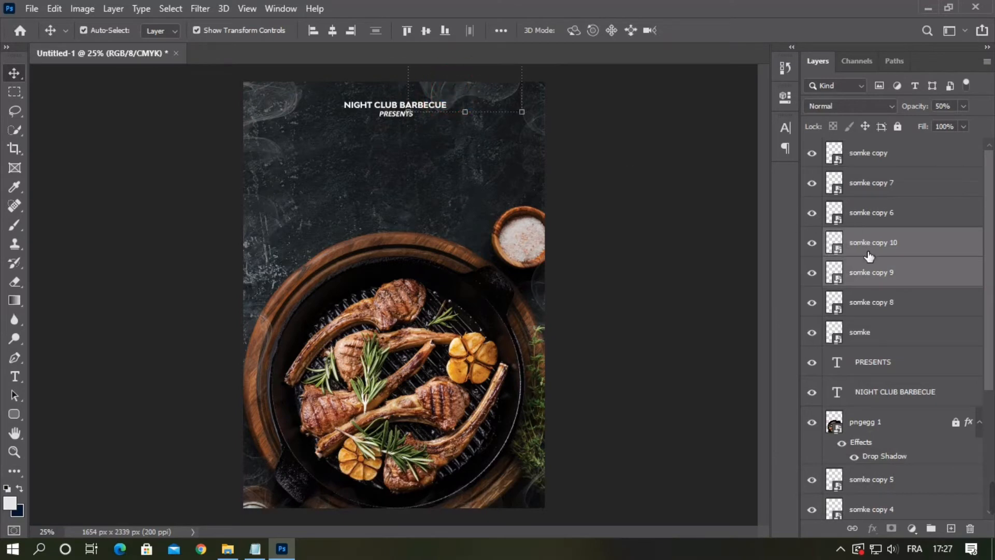
left_click(882, 244)
key("ctrl")
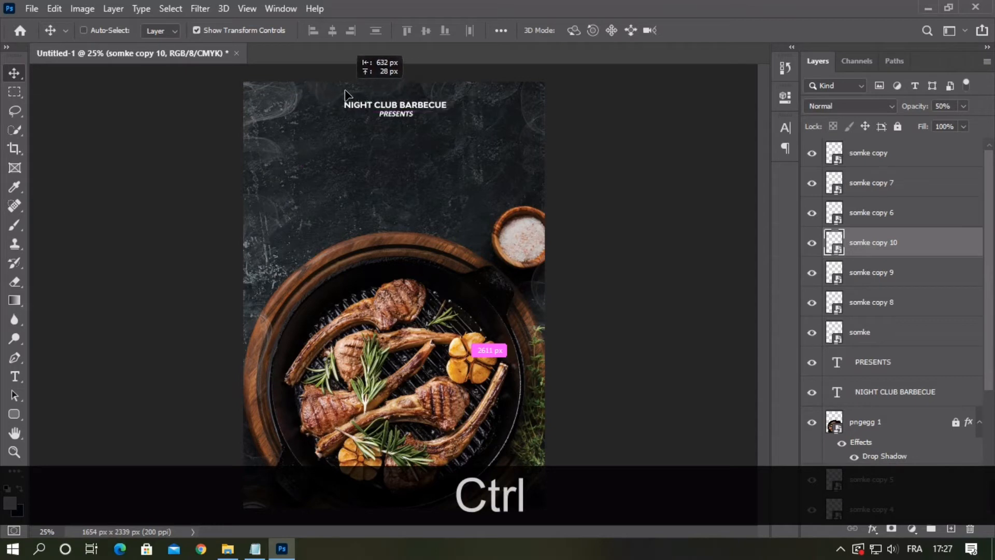
left_click(651, 223, "ctrl")
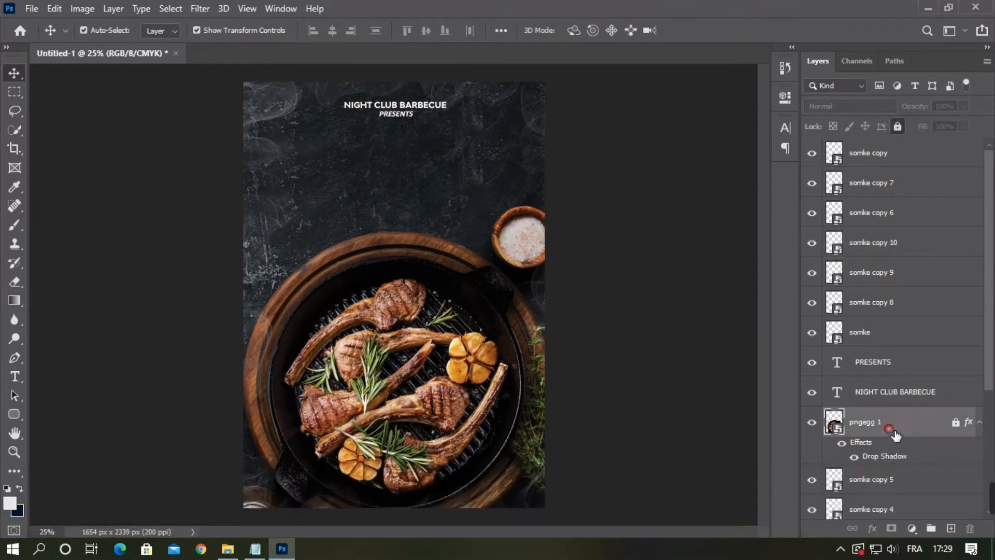
Unlock the pngegg 1 layer and clip a Curves adjustment to it, shaping an S-curve with raised highlights and lowered shadows
left_click(888, 429)
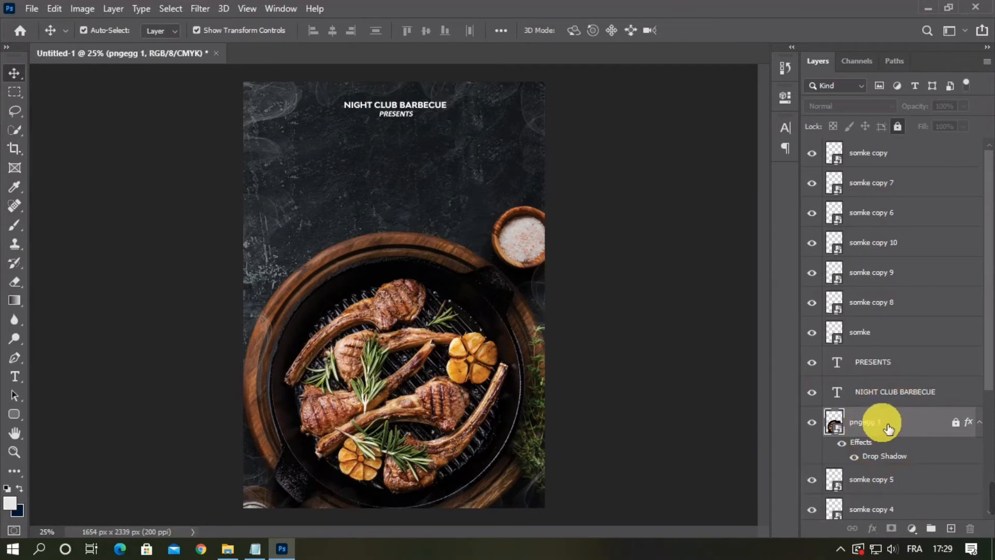
left_click(897, 127)
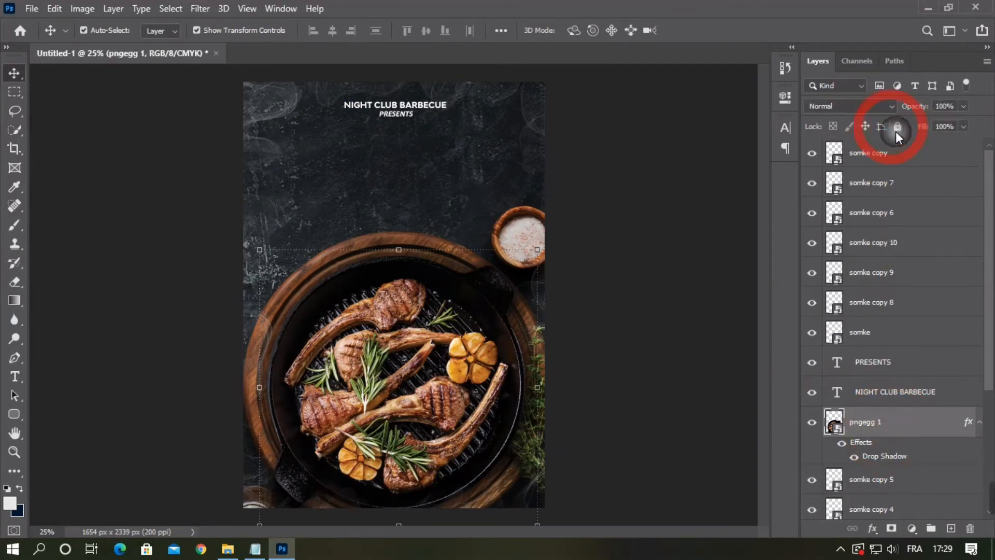
left_click(911, 529)
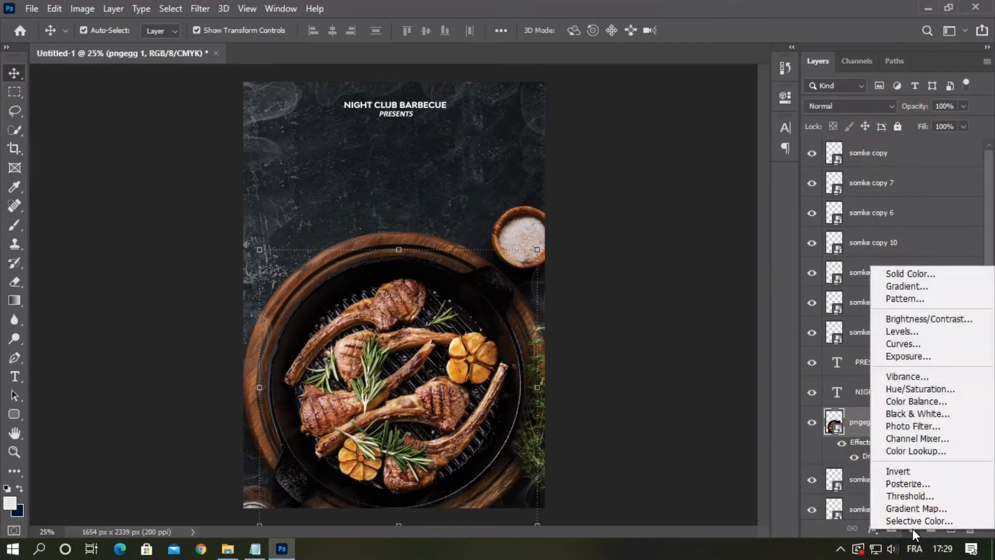
left_click(925, 343)
left_click(660, 339)
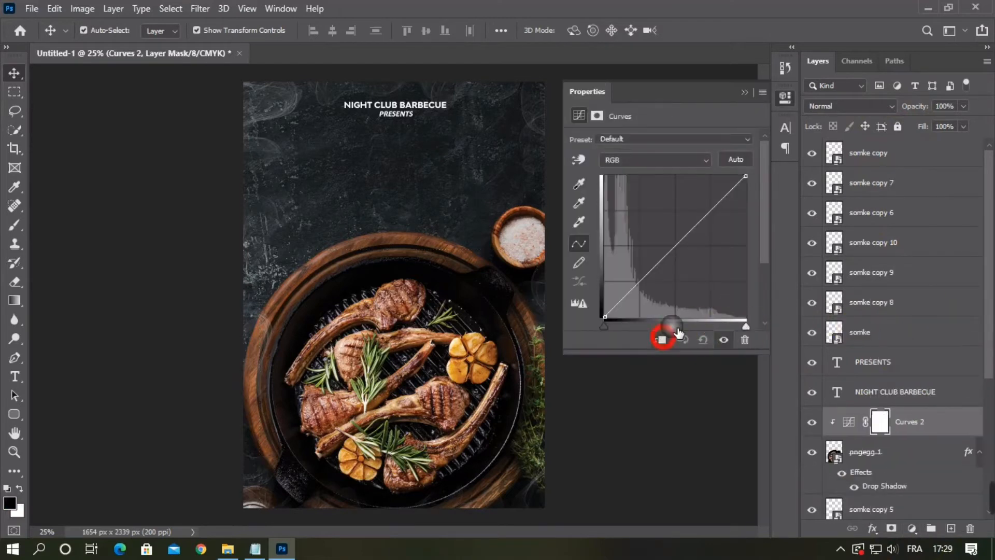
left_click_drag(706, 227, 703, 204)
left_click_drag(640, 279, 655, 294)
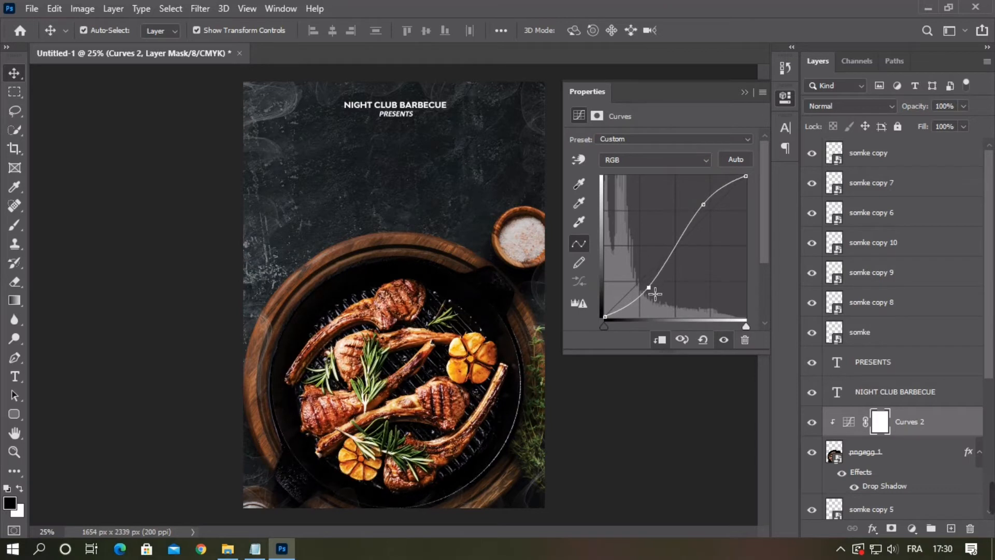
left_click_drag(704, 206, 704, 209)
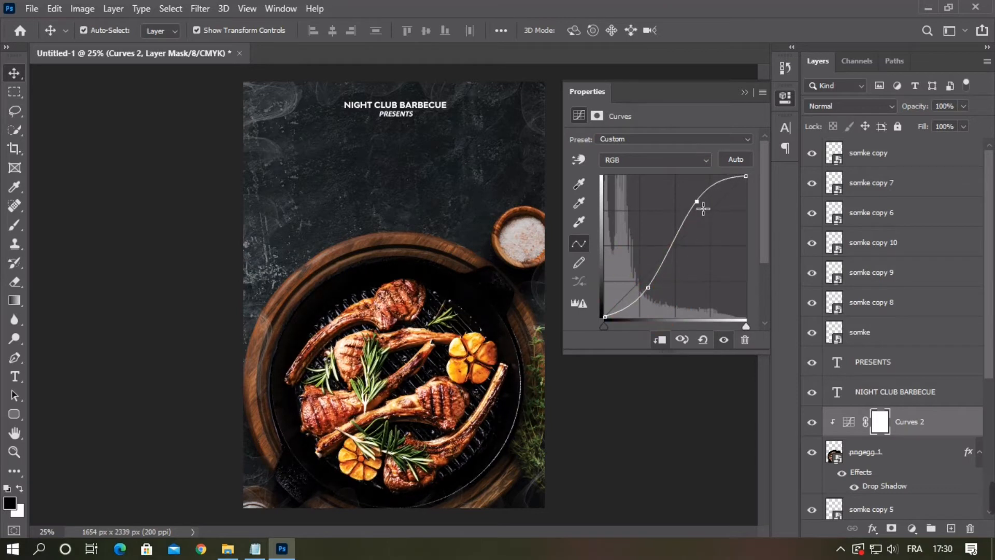
left_click(747, 92)
Set the Curves 2 layer's opacity to 60% and compare the pan with the adjustment off and on
left_click(812, 423)
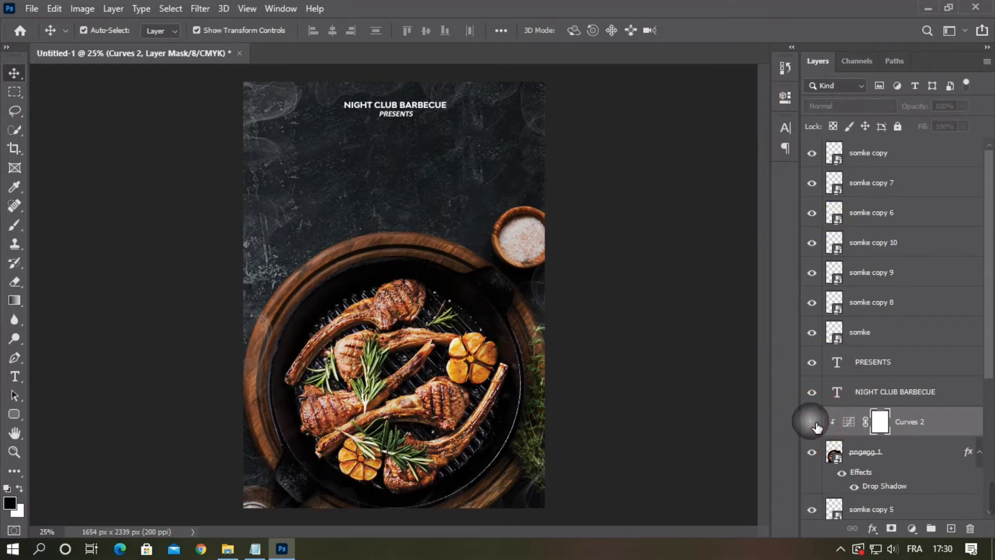
left_click(812, 423)
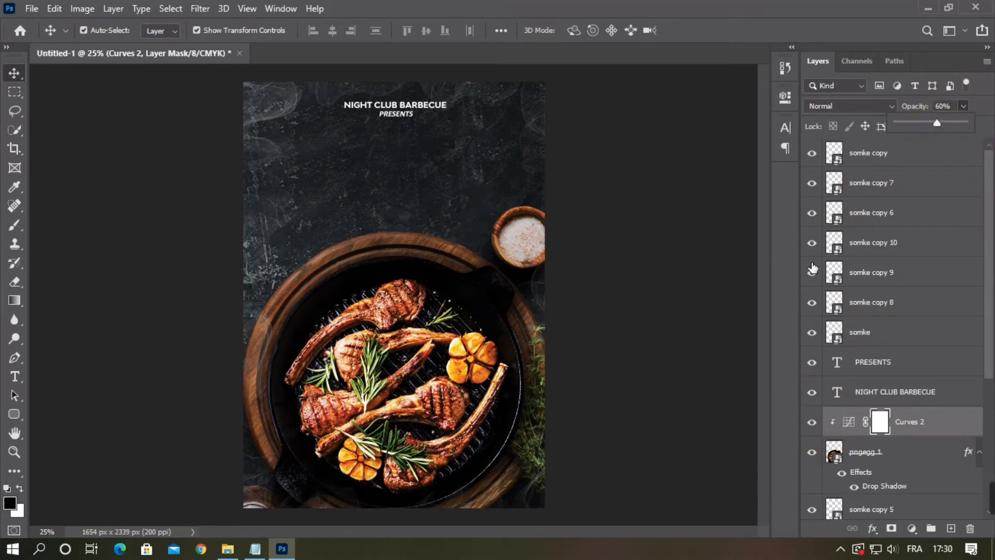
left_click(813, 423)
left_click(812, 422)
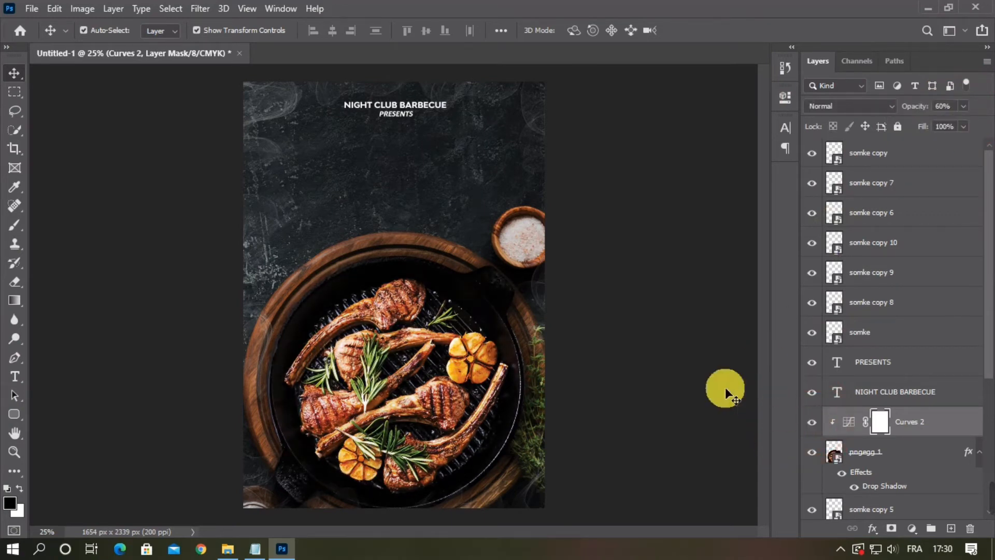
left_click(667, 343)
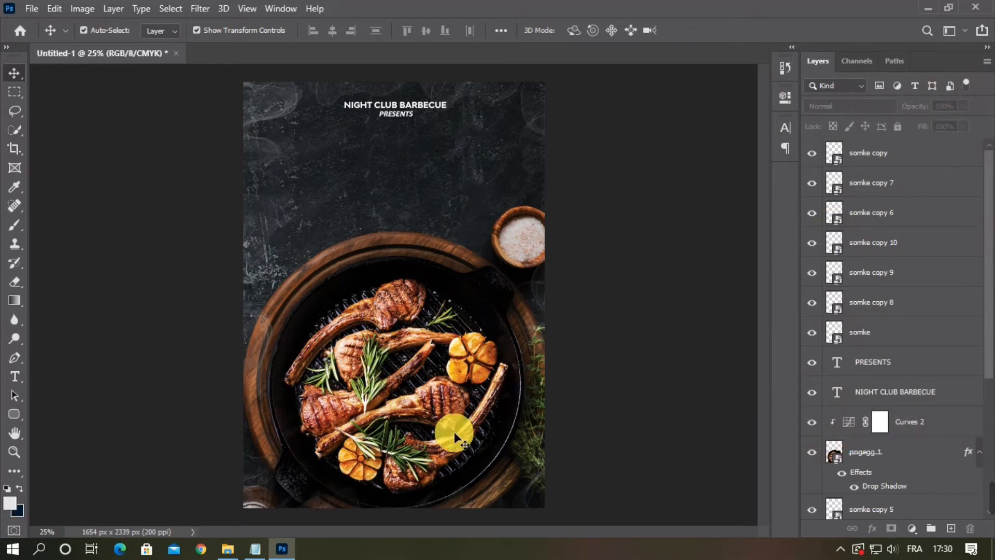
Place the brush image from the BBQ party folder, scaled to about 34% and centred across the pan board's upper edge
left_click(225, 550)
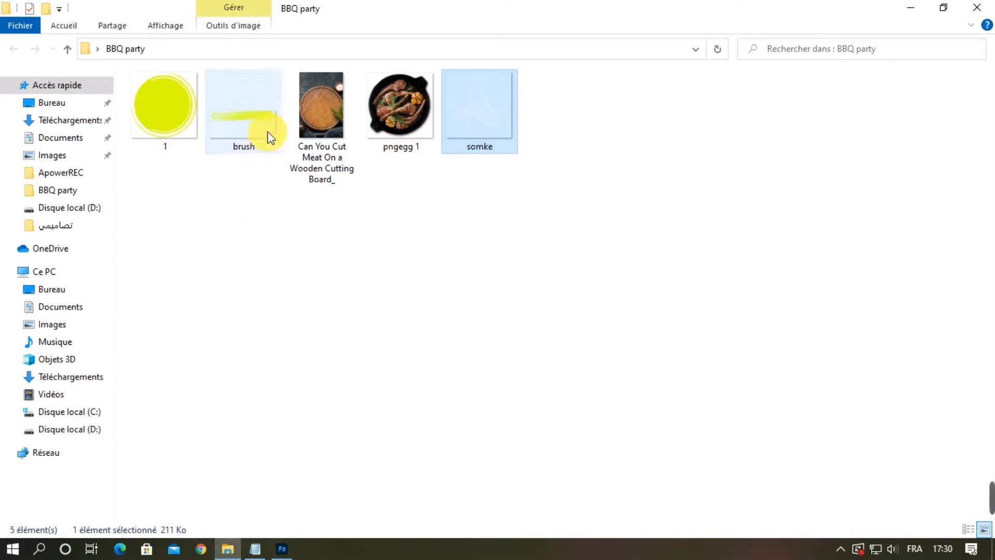
mouse_move(269, 135)
left_mouse_down()
mouse_move(307, 503)
mouse_move(284, 549)
mouse_move(344, 381)
left_mouse_up()
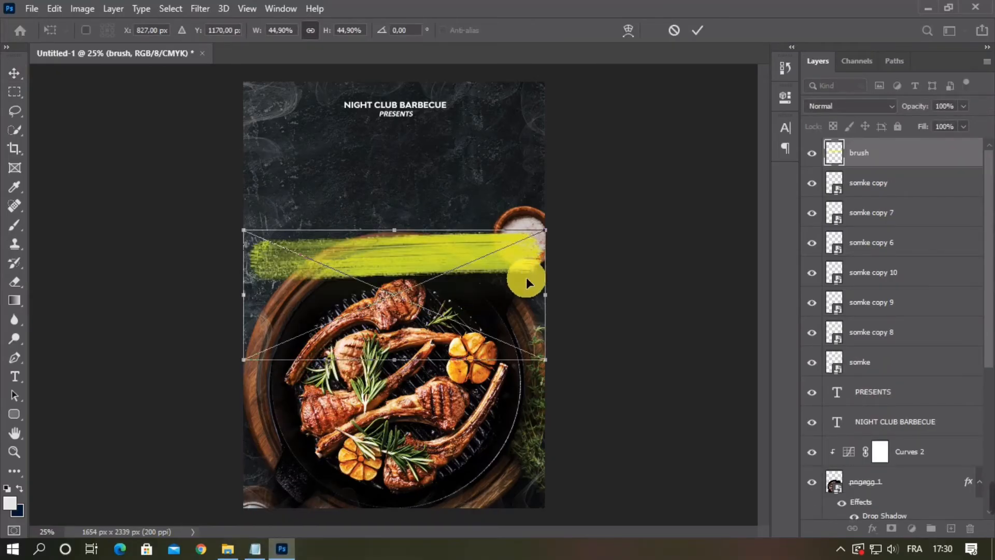
mouse_move(545, 294)
left_mouse_down()
mouse_move(514, 284)
mouse_move(471, 294)
mouse_move(438, 252)
mouse_move(455, 240)
left_mouse_up()
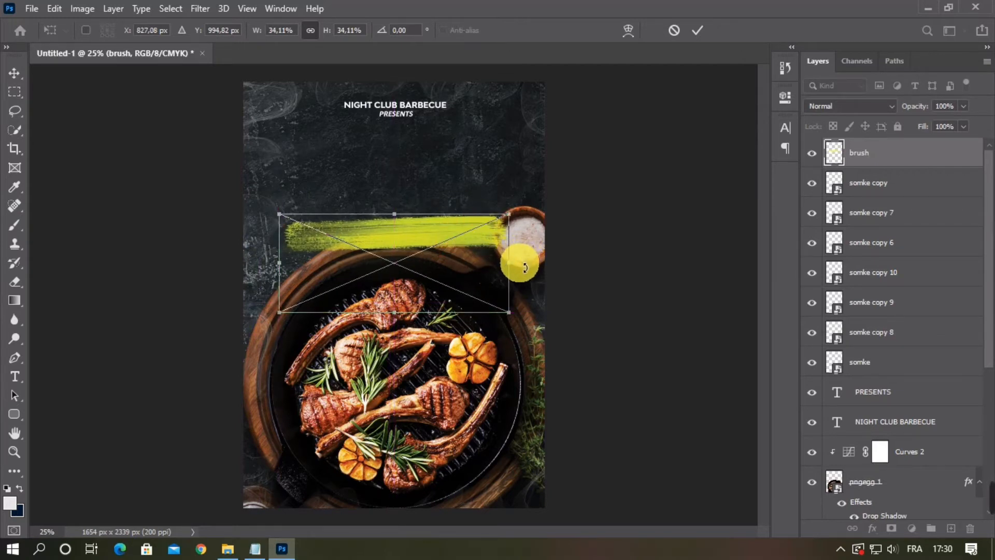
left_click(698, 30)
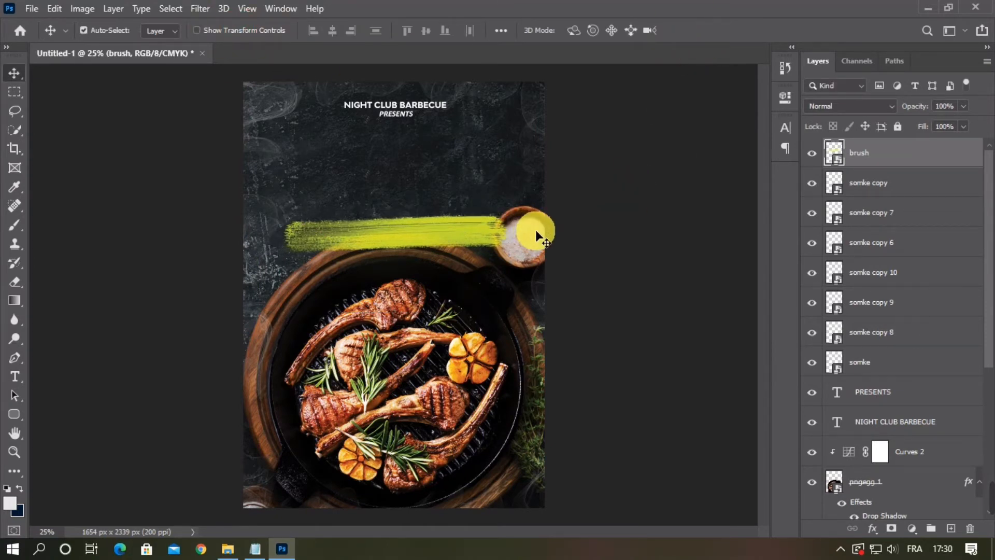
Check the copy in the text notes, and add BBQ as 125 pt text centred just above the yellow brush stroke
left_click(256, 548)
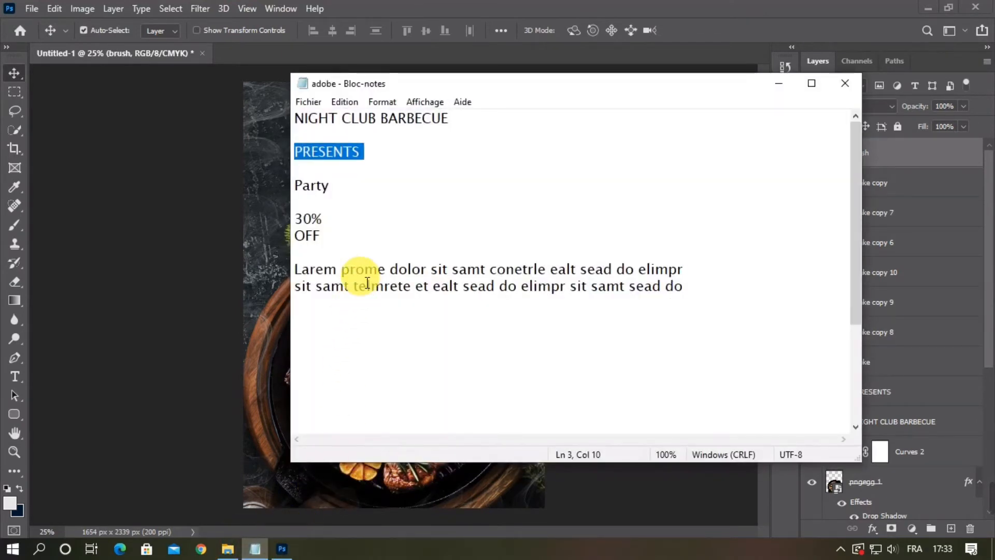
left_click(779, 88)
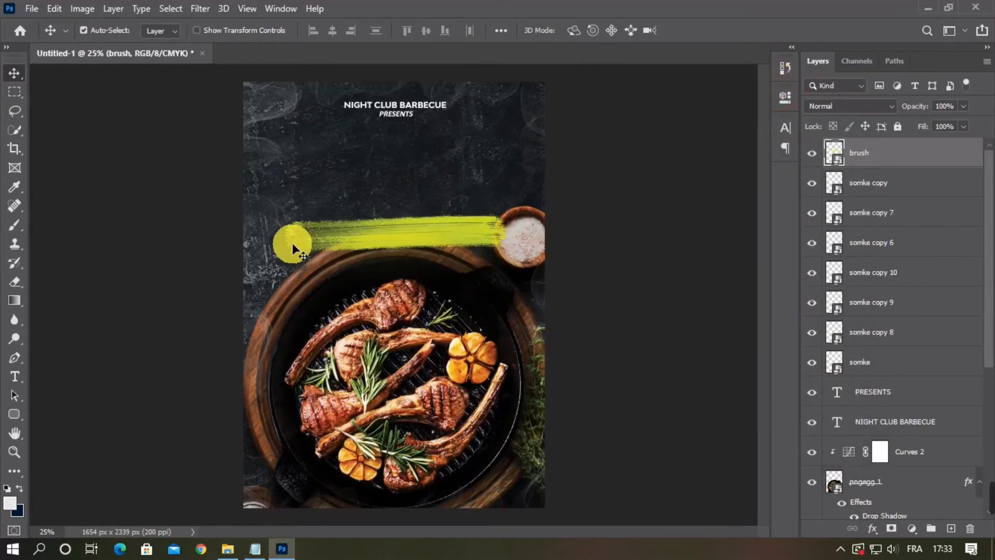
left_click(15, 382)
left_click(315, 198)
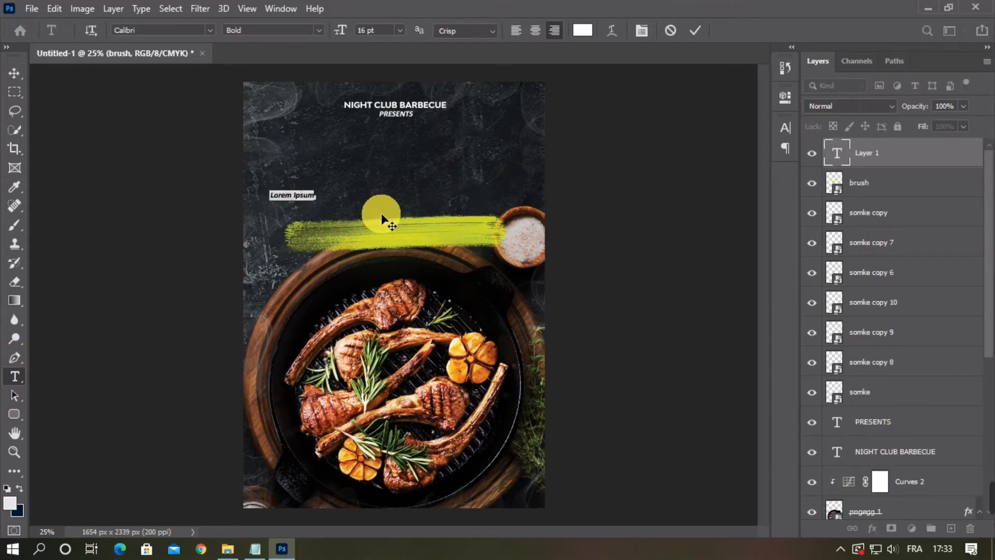
type("BBQ")
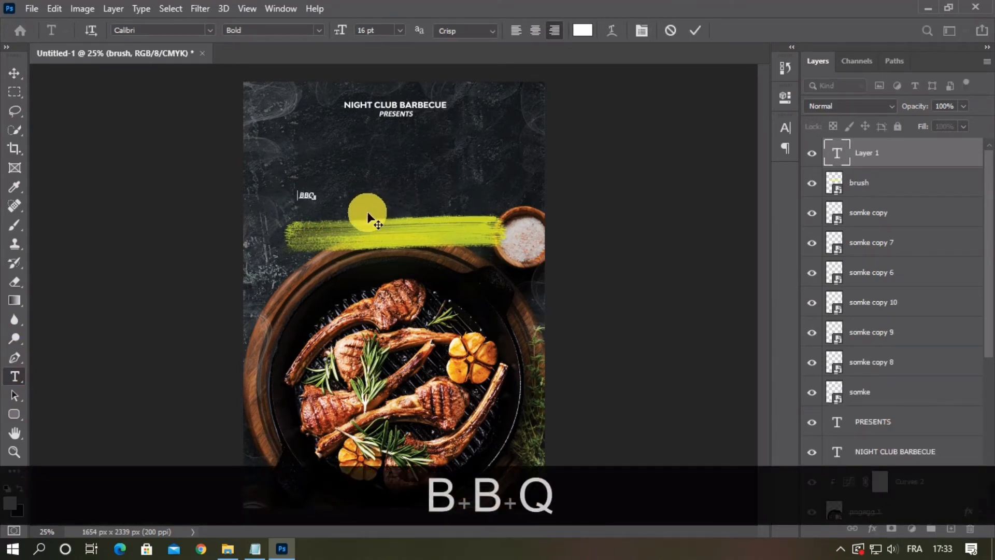
double_click(308, 199)
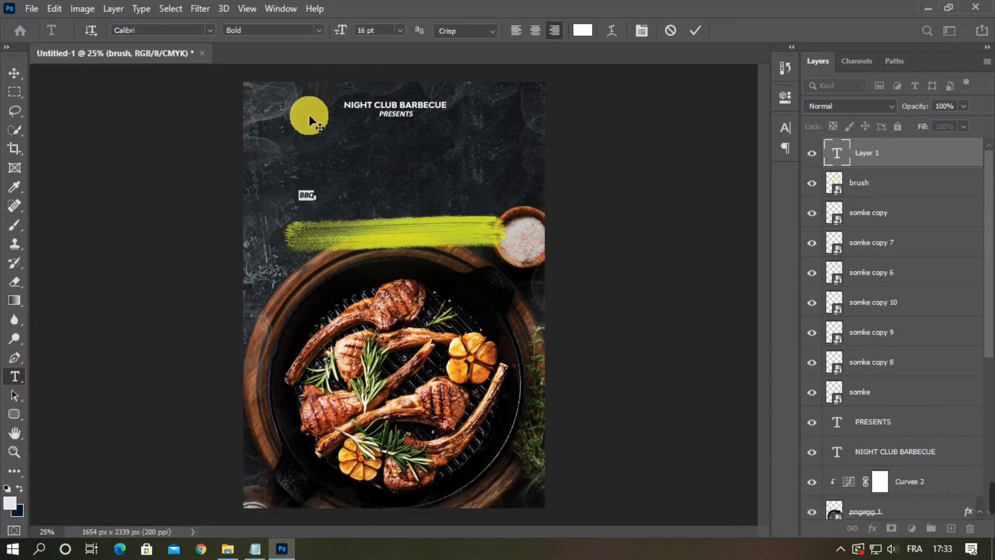
left_click_drag(351, 39, 415, 37)
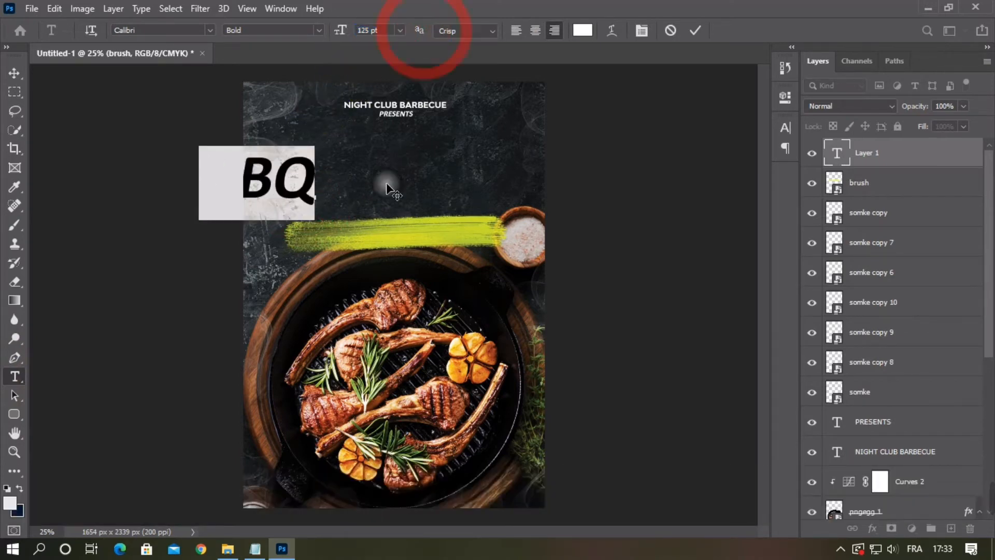
left_click_drag(399, 205, 467, 207)
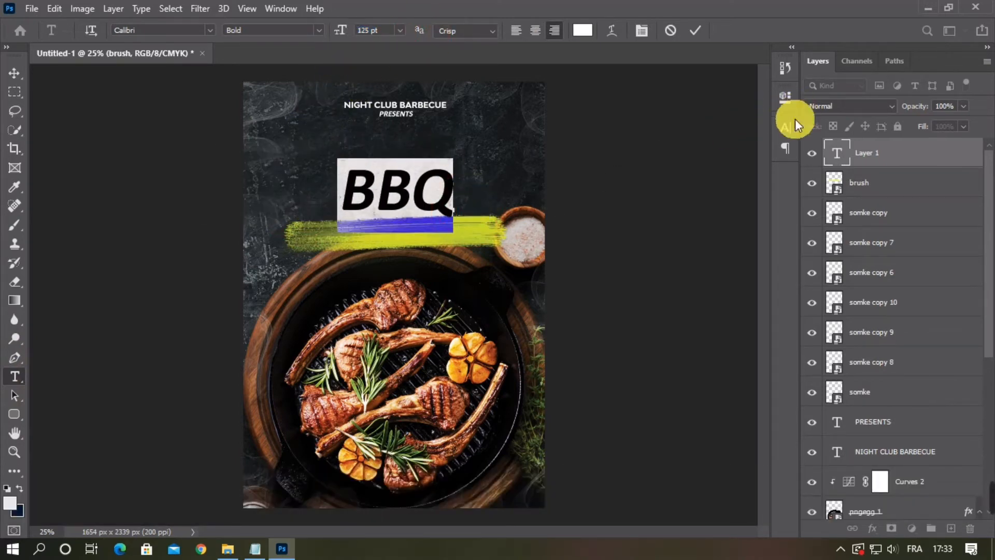
Preview different fonts on the BBQ text and set it to Genuine Regular
left_click(785, 127)
left_click(699, 149)
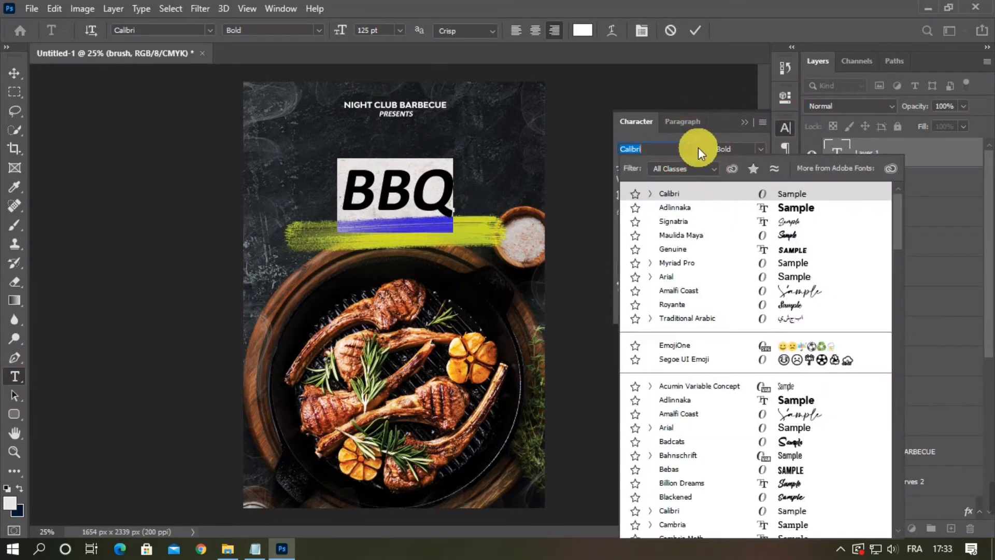
left_click(775, 207)
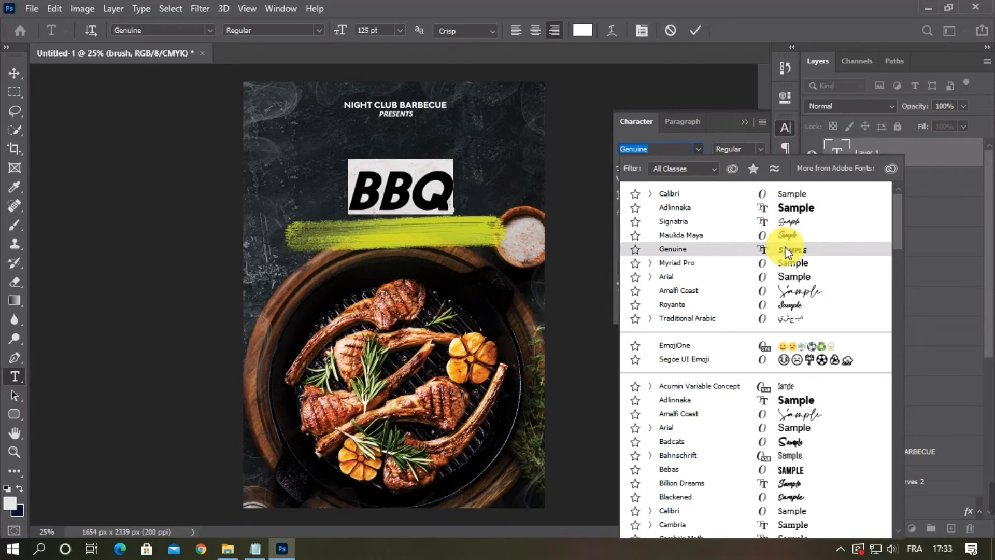
scroll(791, 257, "down", 4)
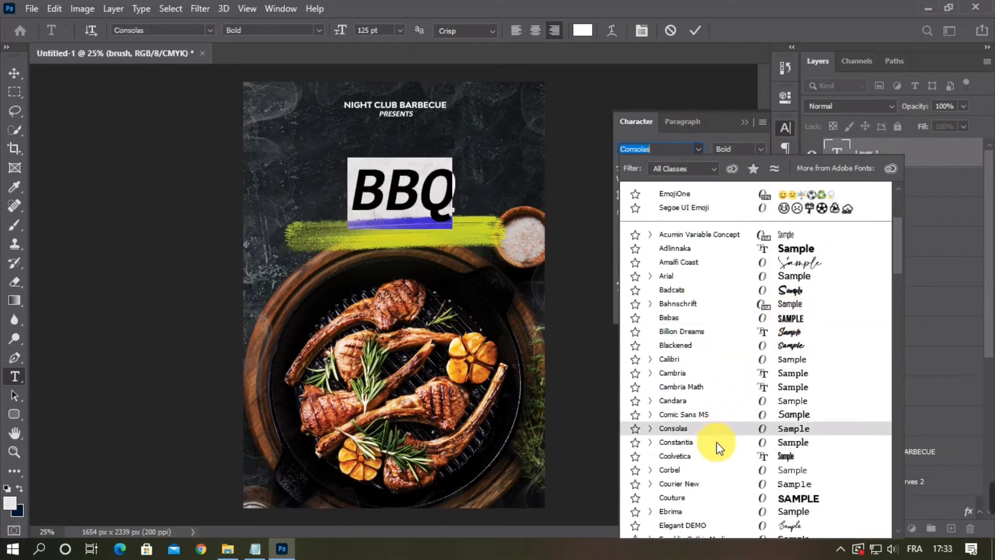
scroll(723, 467, "down", 1)
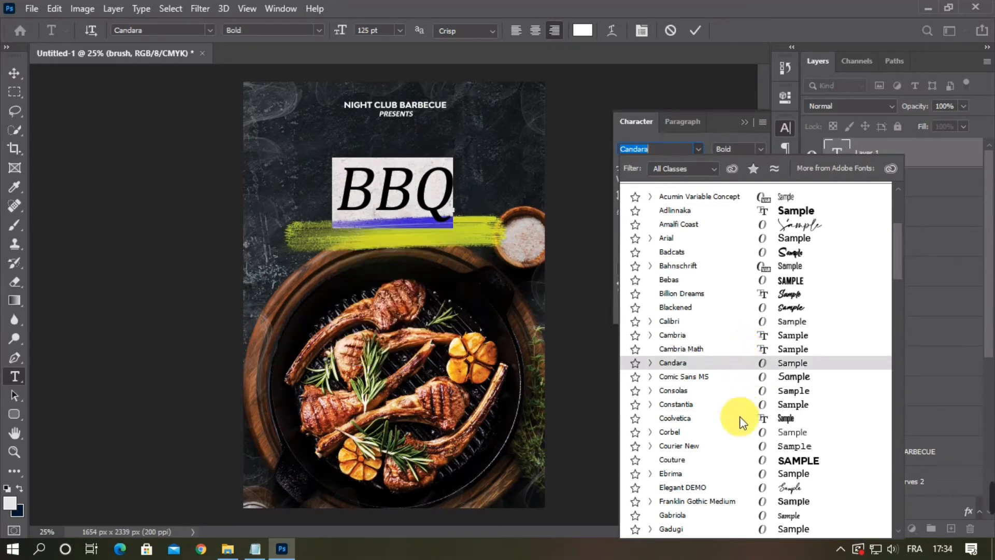
scroll(735, 469, "down", 1)
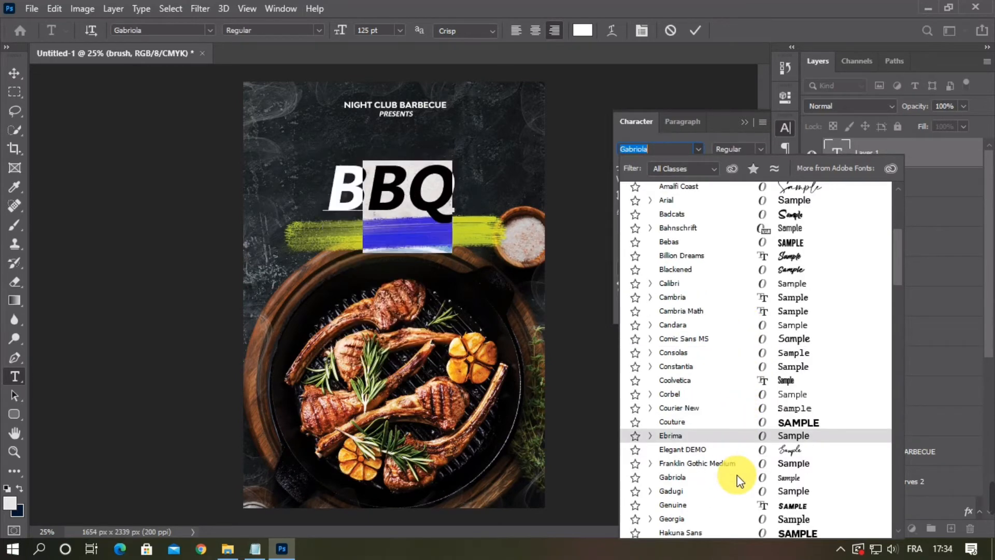
left_click(757, 500)
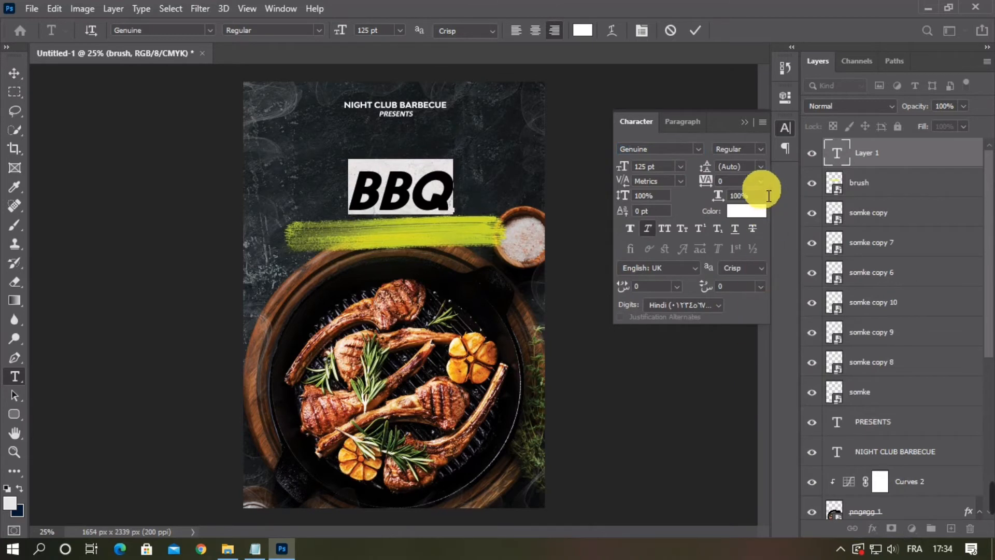
Set the BBQ text's tracking to -40, turn on Faux Bold and All Caps, and commit the text
left_click(714, 187)
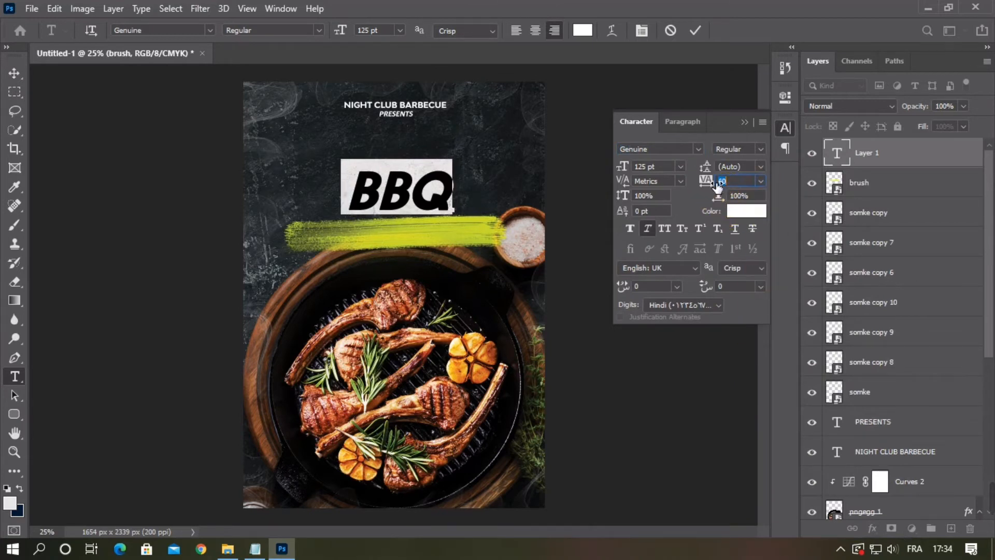
left_click_drag(715, 187, 713, 187)
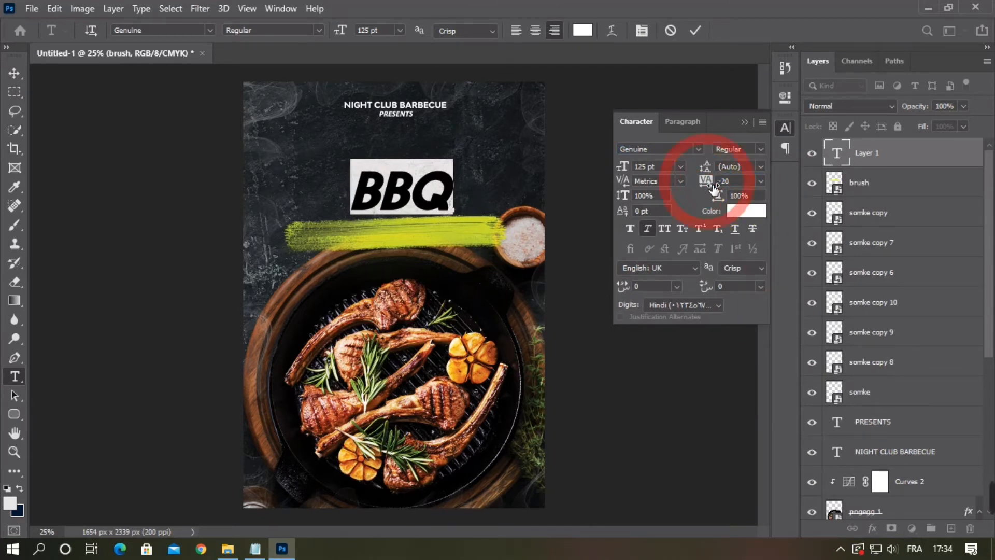
left_click(741, 186)
key("Down")
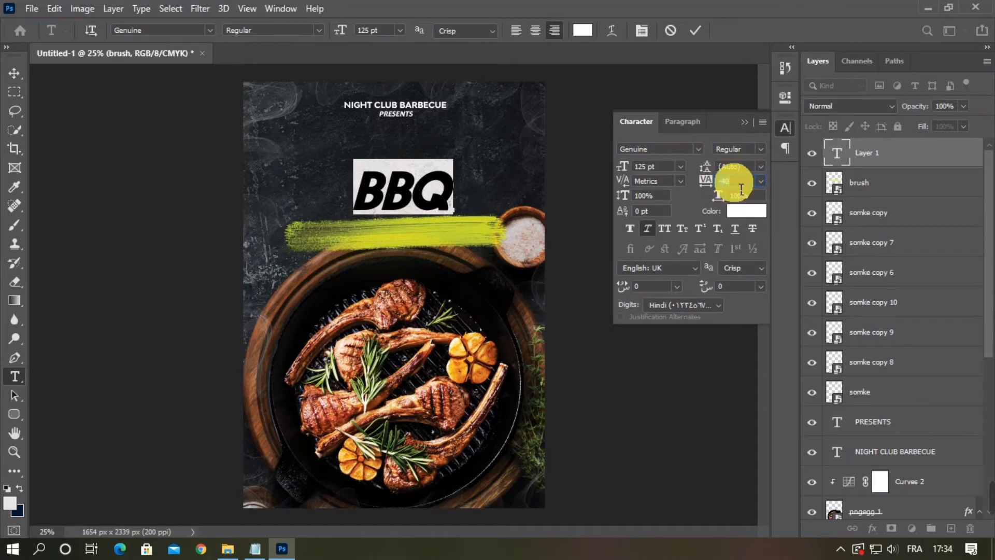
left_click(633, 232)
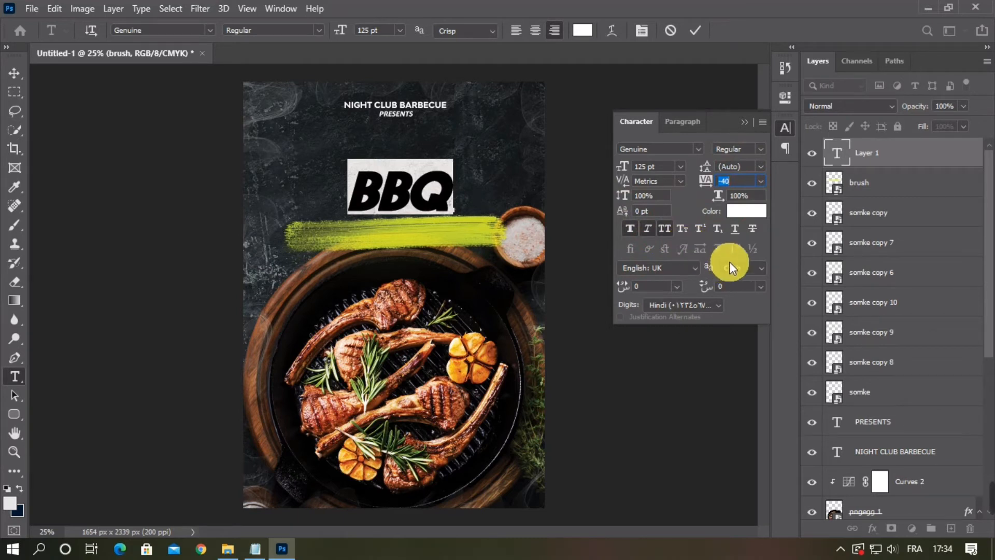
scroll(739, 180, "up", 1)
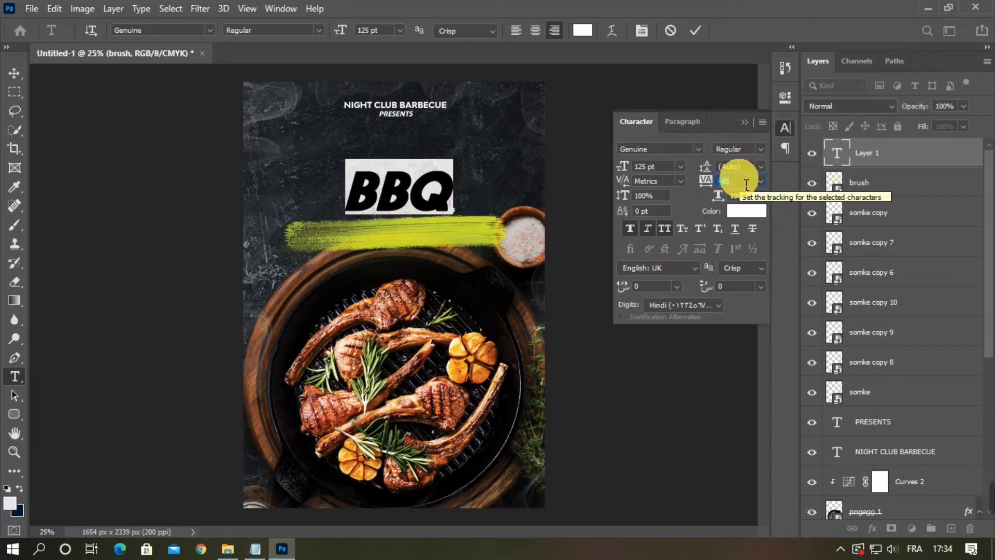
scroll(746, 185, "down", 1)
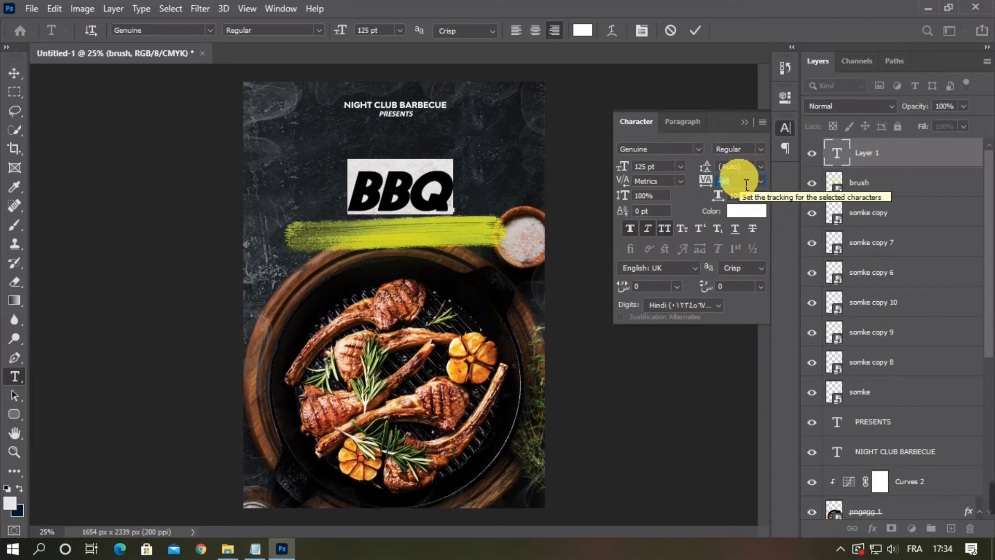
left_click(744, 123)
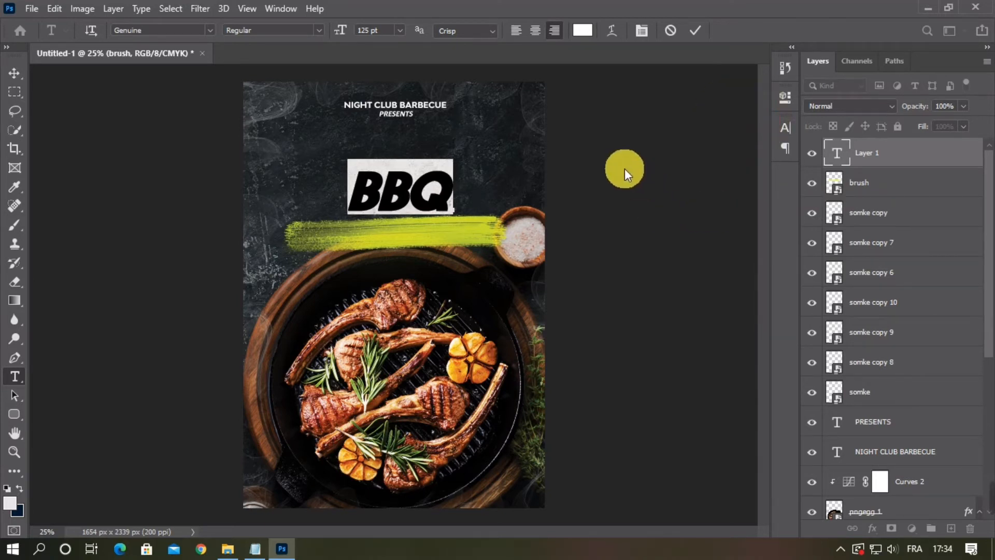
left_click(696, 30)
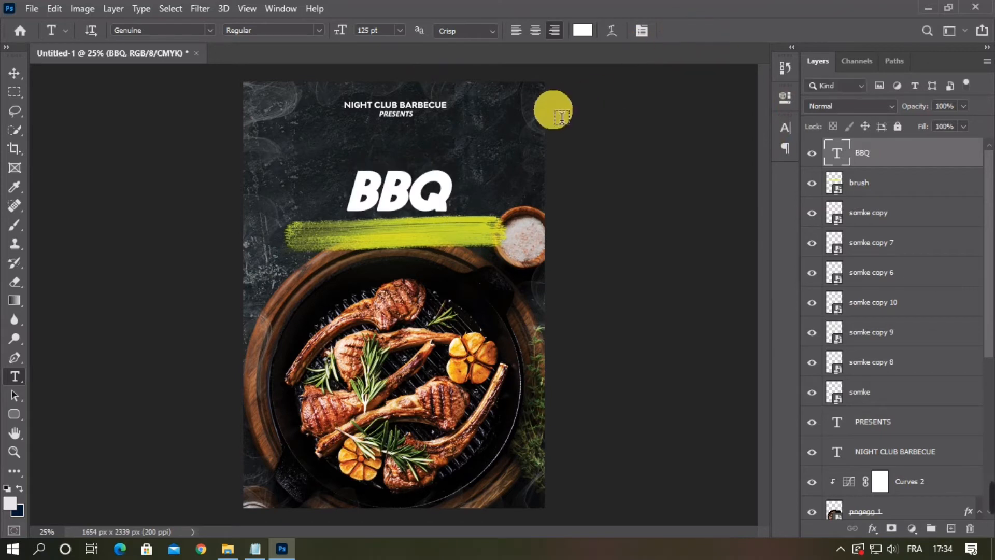
Scale the BBQ text to about 138%, rotate it about -0.94°, and centre it above the brush stroke
key("ctrl+t")
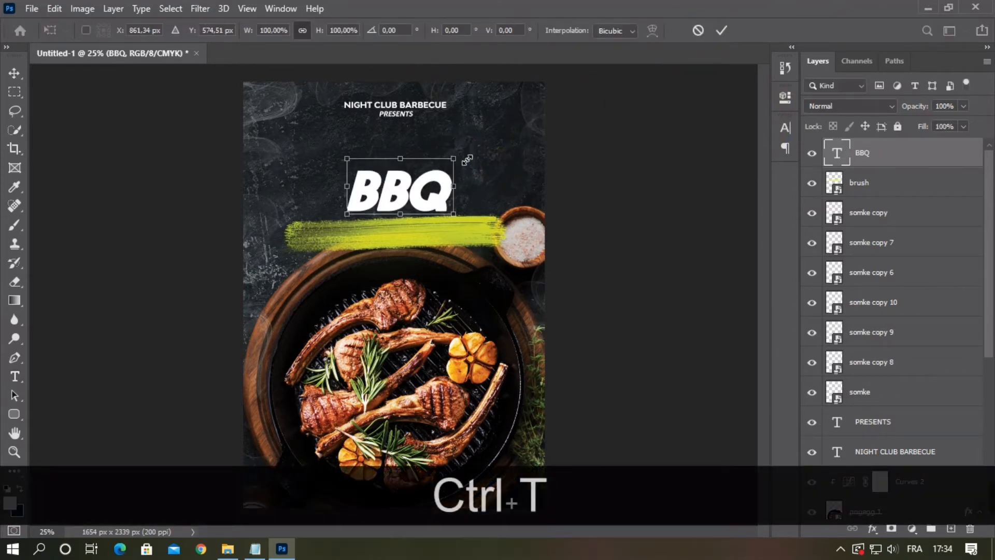
left_click_drag(454, 159, 489, 136)
left_click_drag(465, 199, 440, 193)
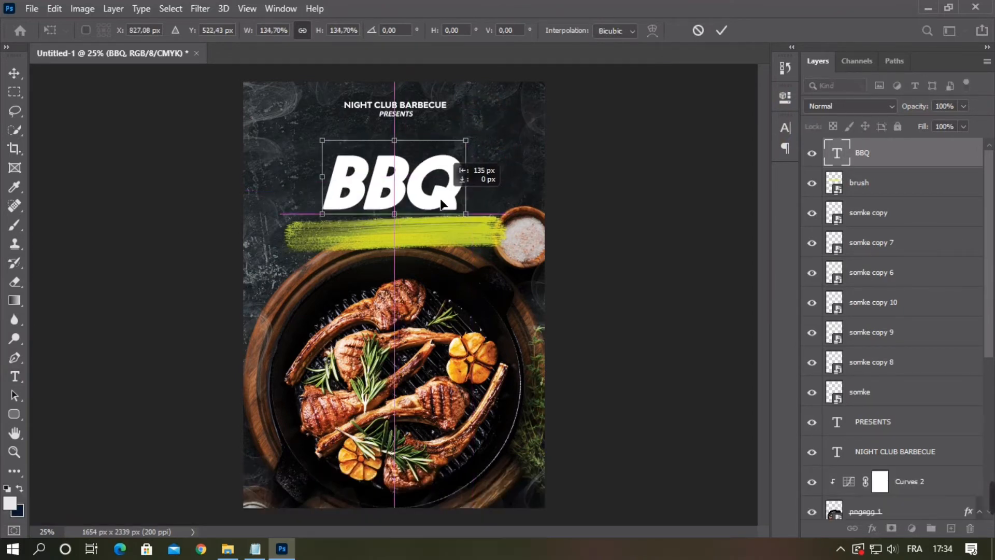
left_click_drag(493, 222, 485, 216)
left_click_drag(442, 192, 445, 195)
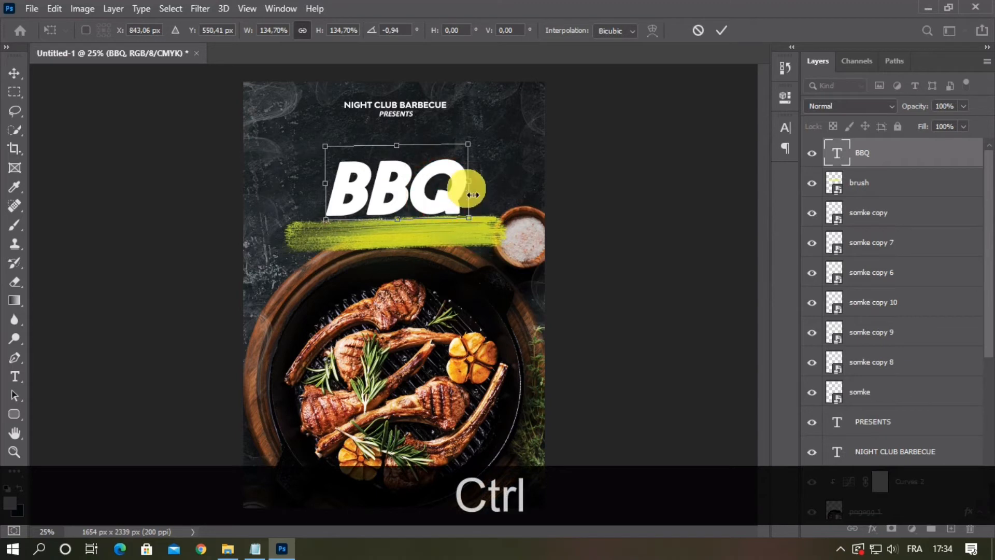
left_click_drag(469, 145, 476, 148)
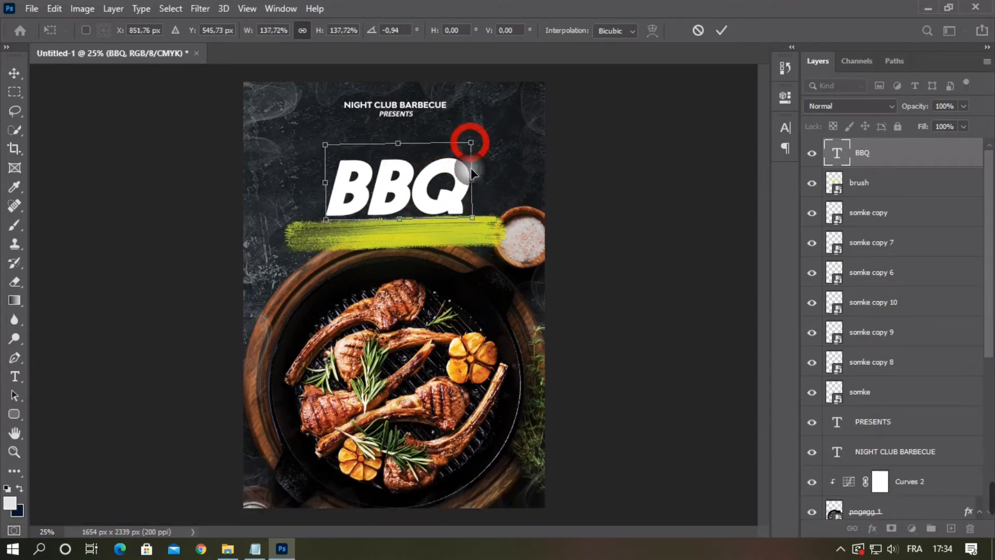
left_click_drag(462, 198, 461, 192)
left_click(722, 30)
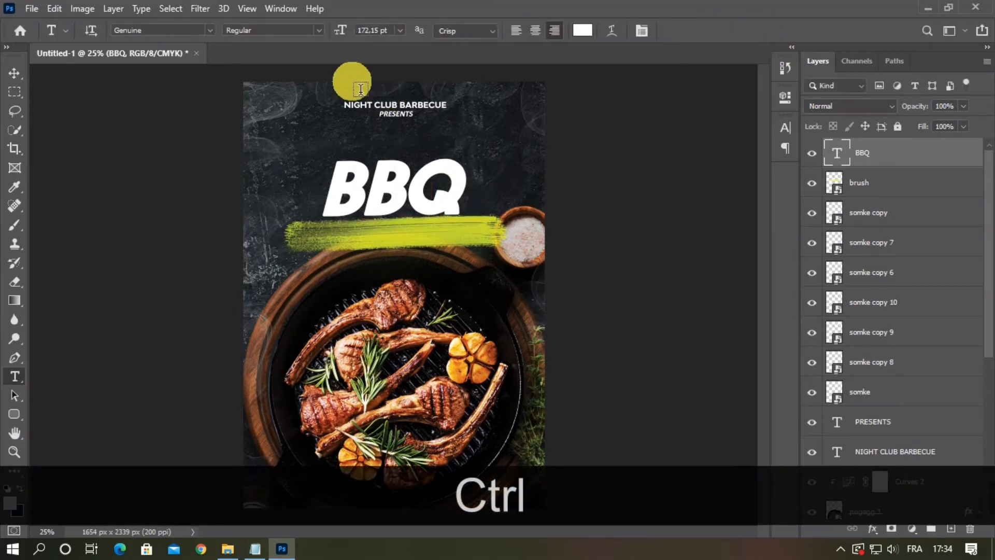
Add a reversed black-to-white linear Gradient Overlay to the BBQ text layer at 13% opacity, 90° angle and 150% scale
left_click(14, 73)
right_click(885, 157)
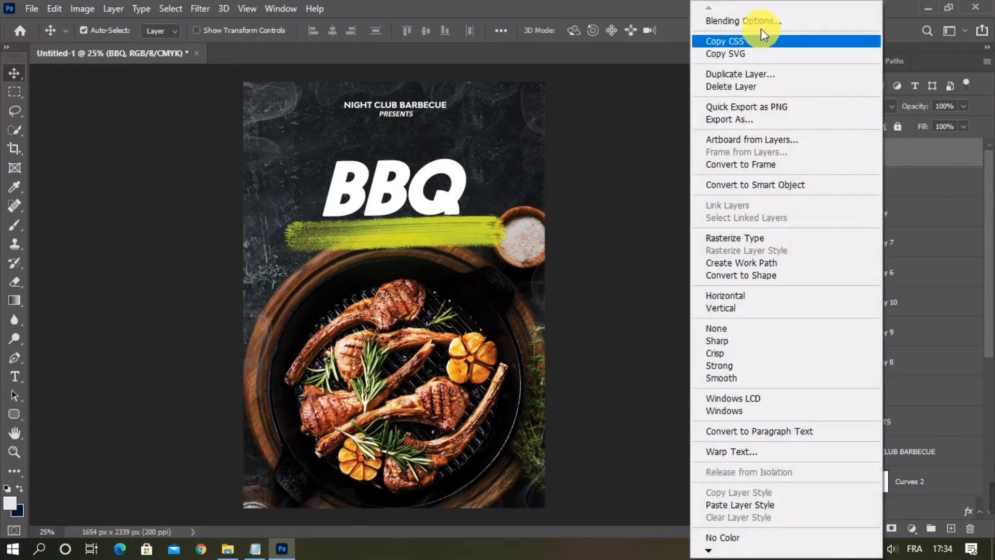
left_click(748, 21)
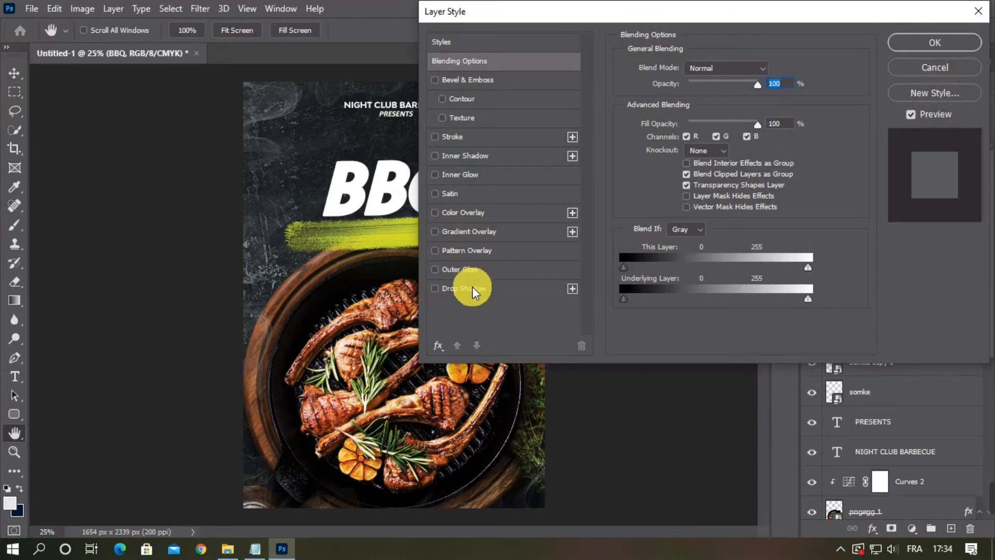
left_click(465, 231)
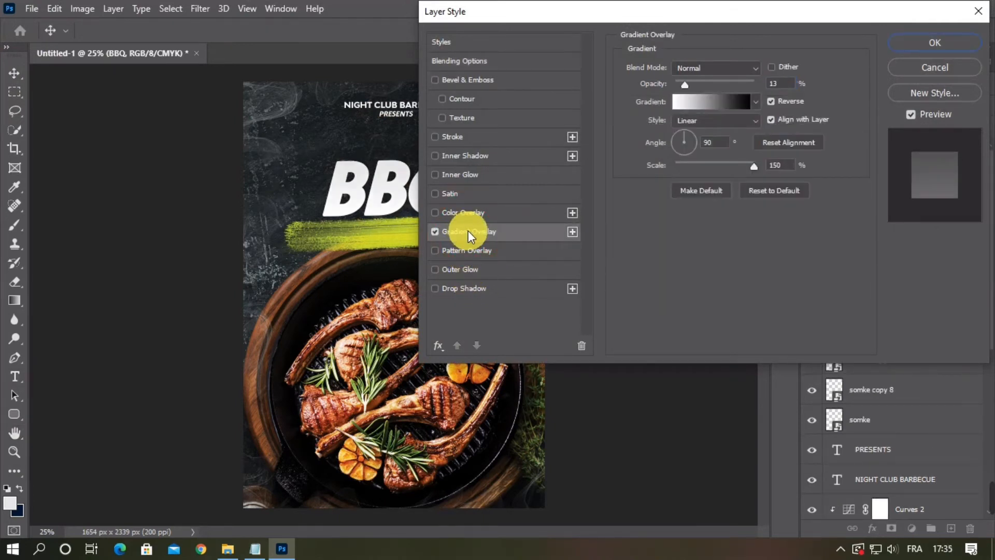
left_click(783, 86)
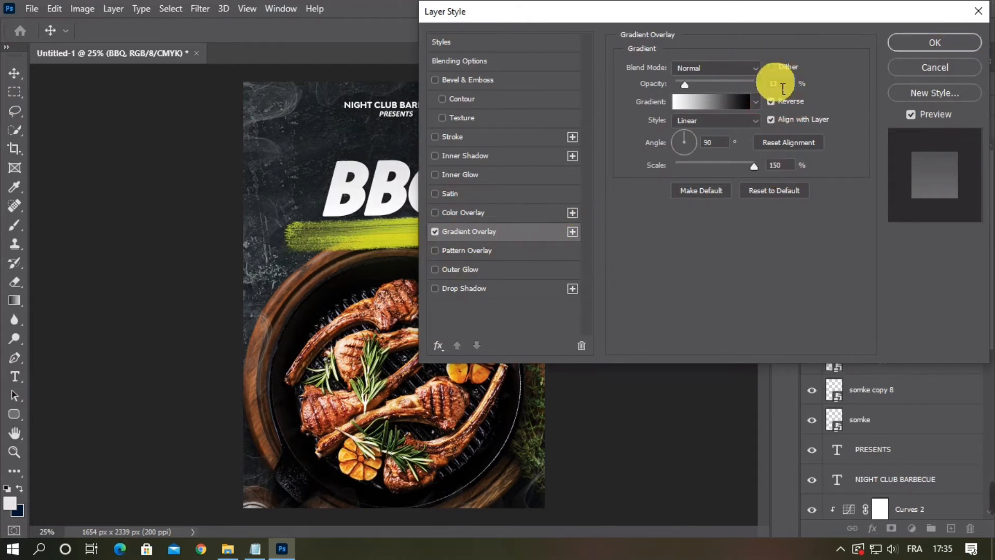
double_click(782, 86)
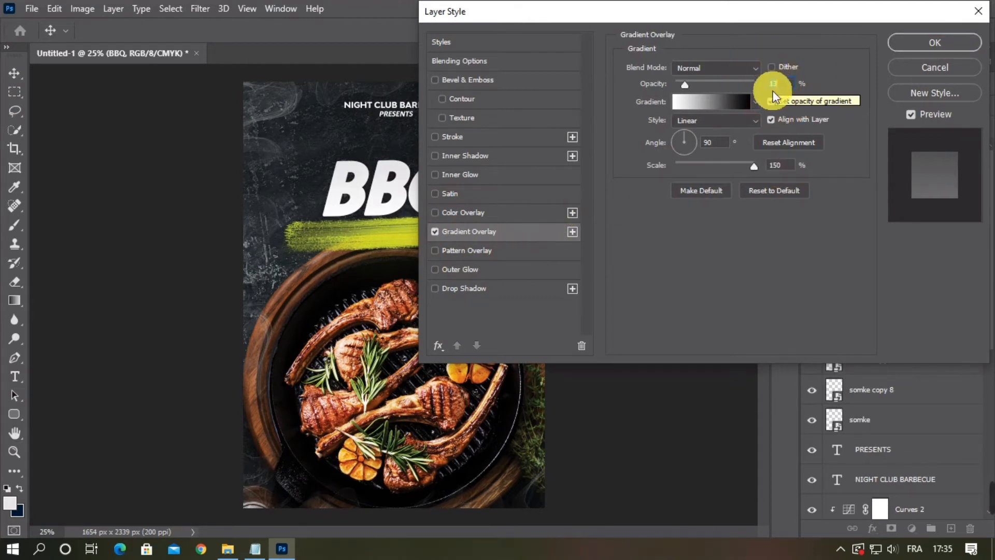
left_click(772, 165)
left_click(718, 144)
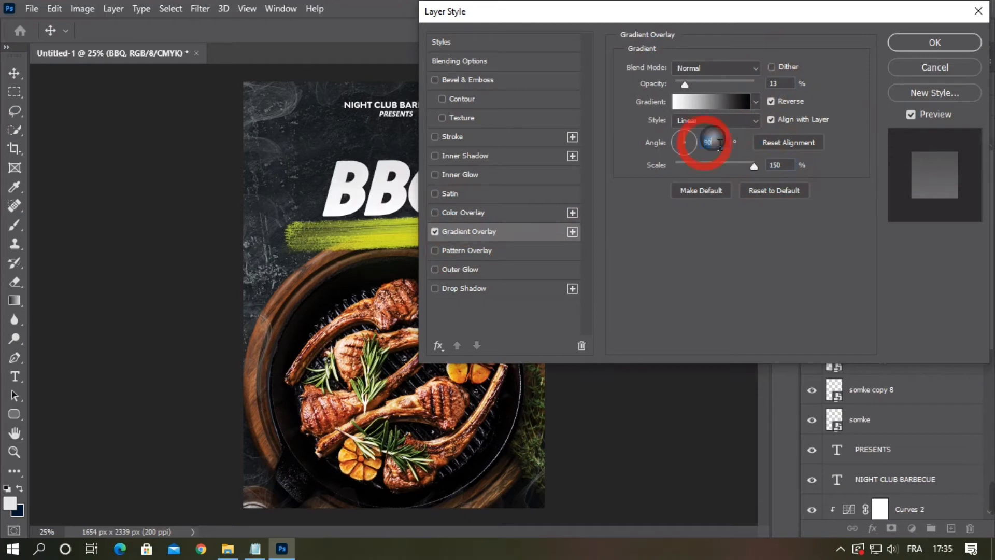
left_click(721, 104)
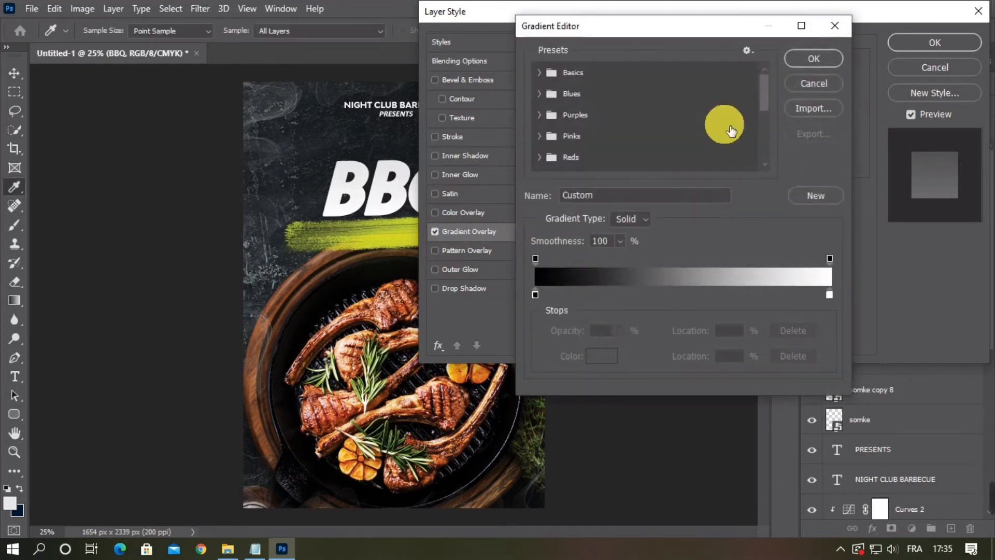
left_click(534, 295)
left_click(833, 294)
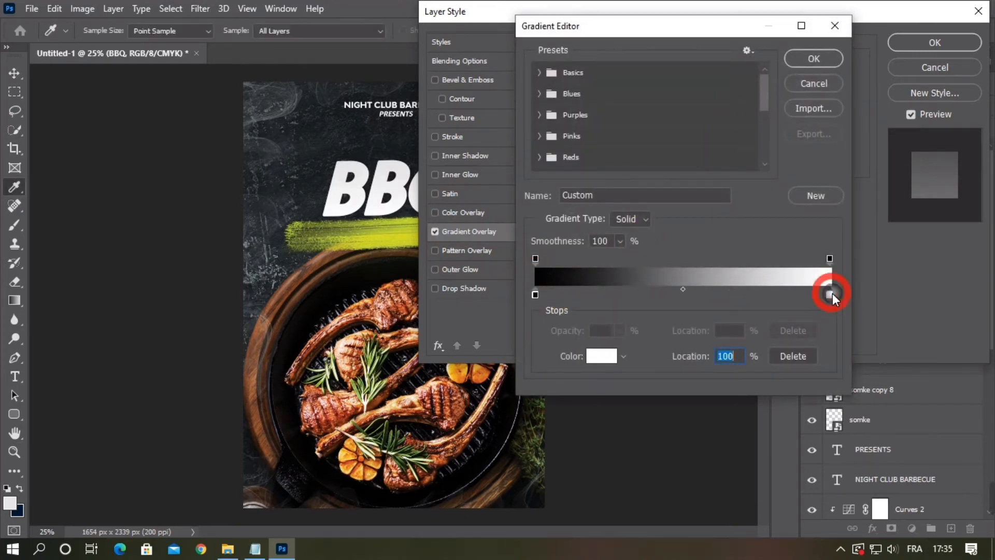
left_click(807, 62)
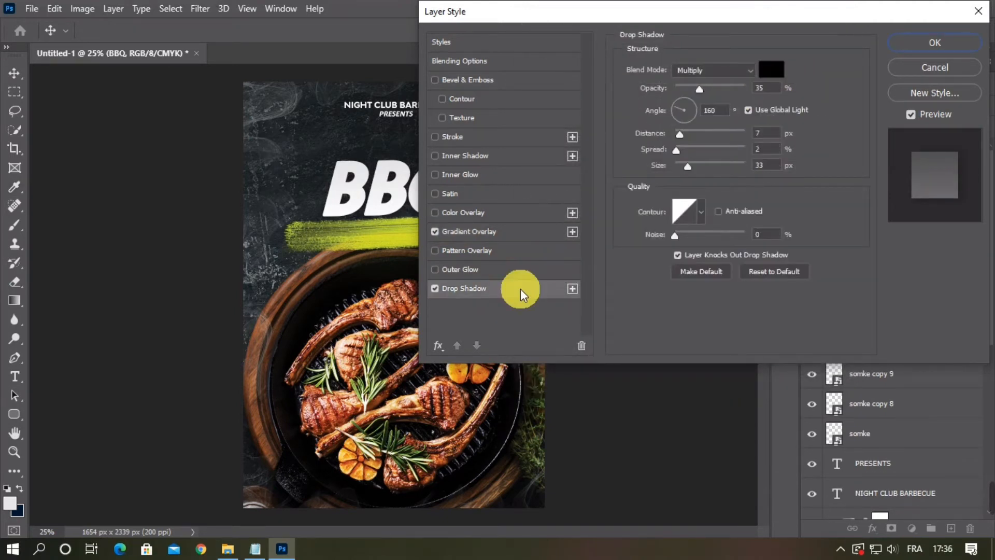
Add a black Multiply Drop Shadow to the BBQ text with 92% opacity, 160° angle, 25 px distance, 2% spread and 27 px size
left_click(739, 86)
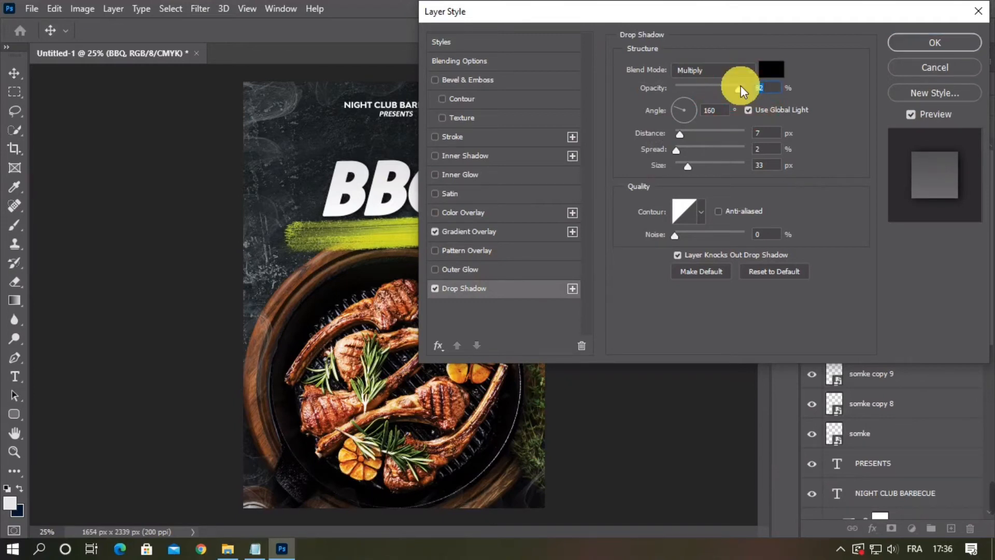
left_click_drag(727, 110, 693, 119)
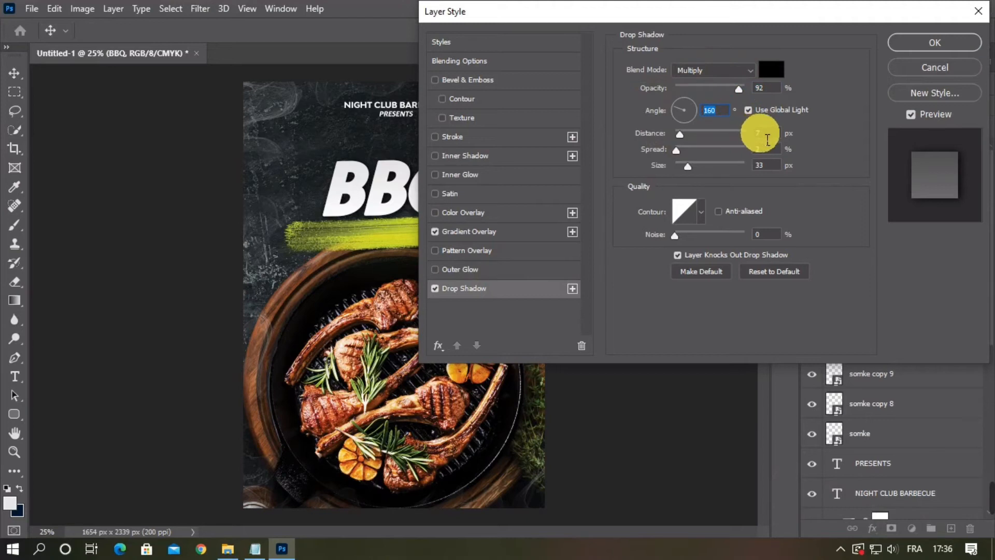
left_click_drag(680, 136, 695, 135)
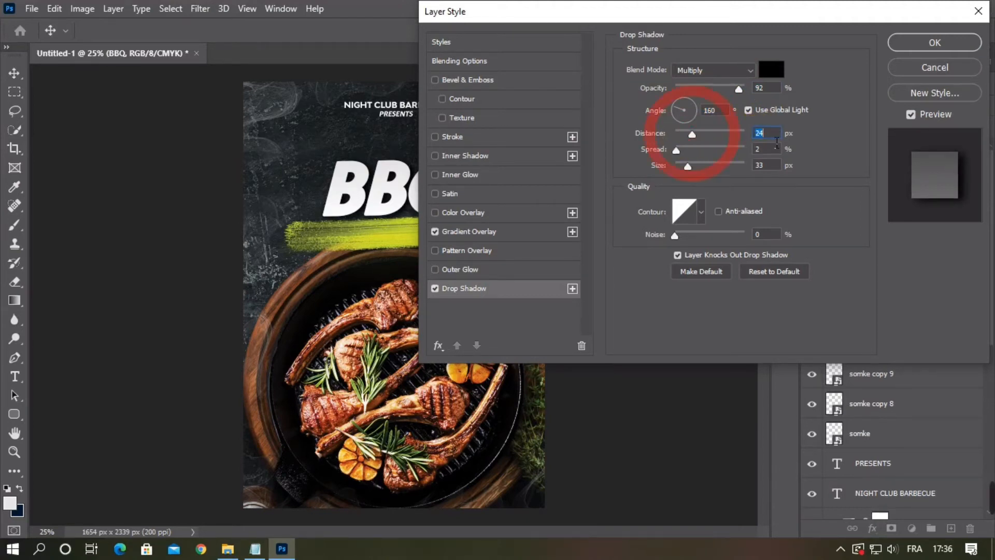
left_click(775, 136)
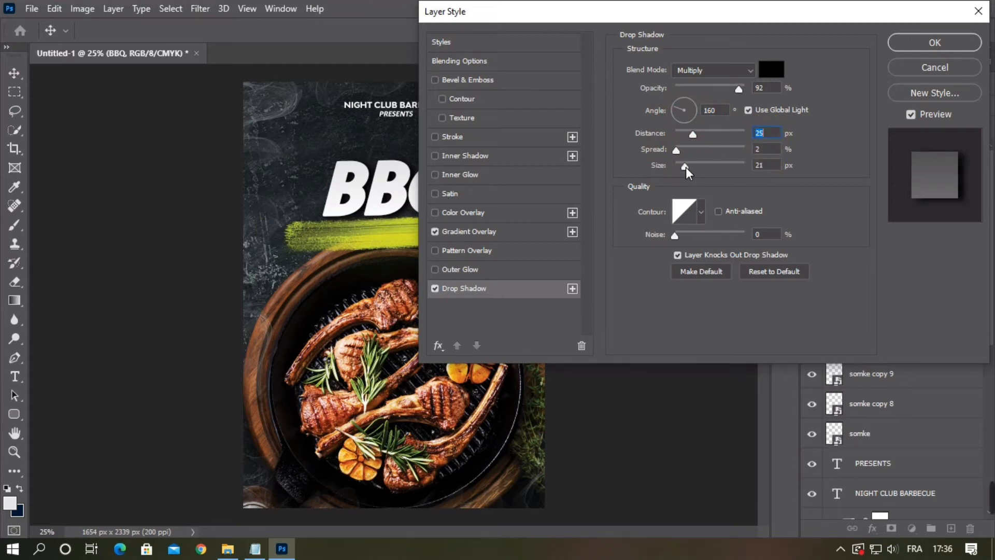
left_click_drag(686, 167, 688, 169)
left_click(797, 172)
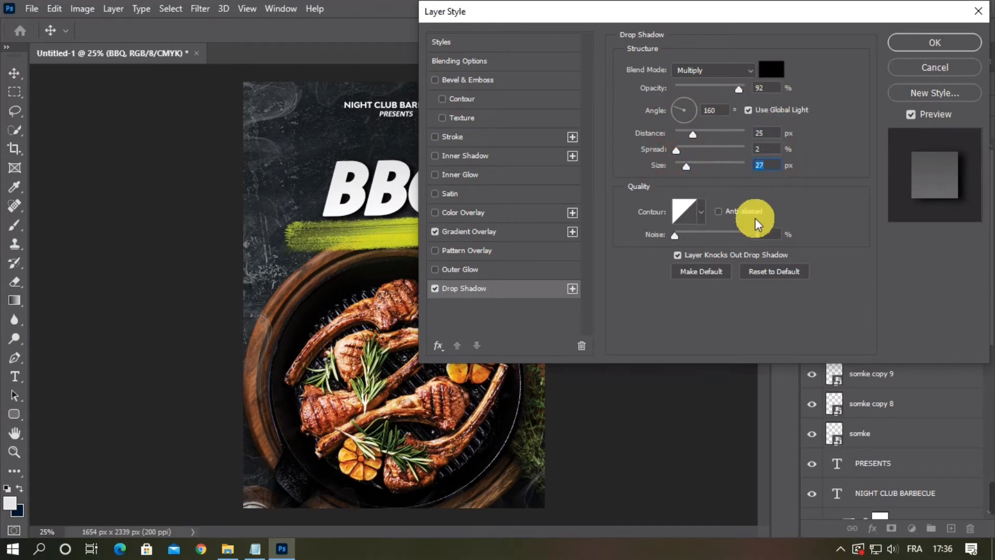
left_click(913, 44)
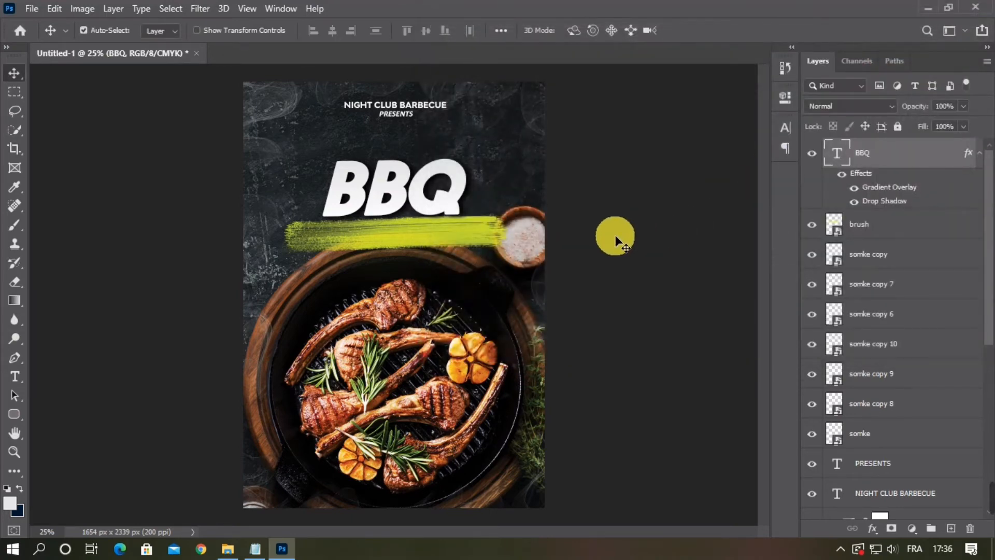
Collapse the BBQ layer's effects, duplicate the layer, and hide the original beneath the copy
left_click(980, 153)
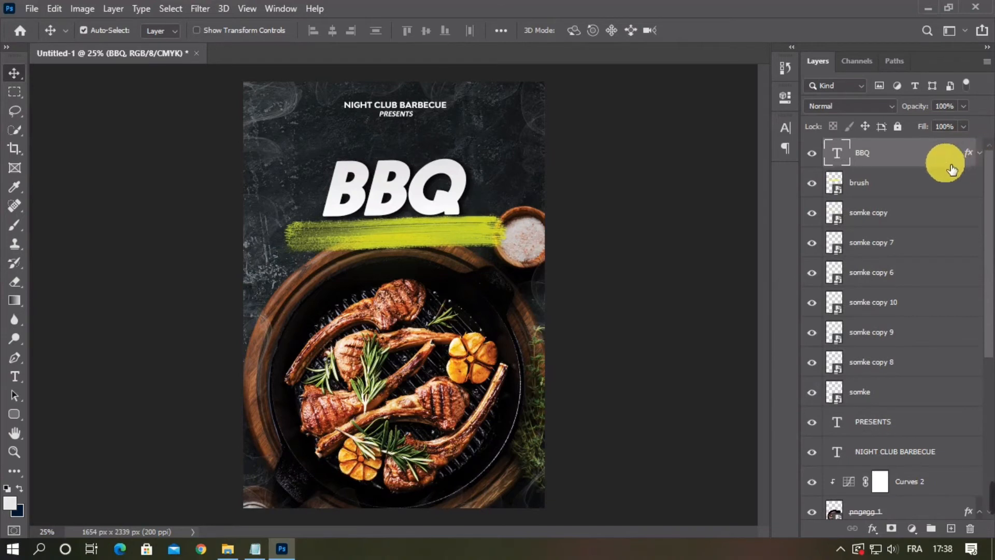
key("ctrl+j")
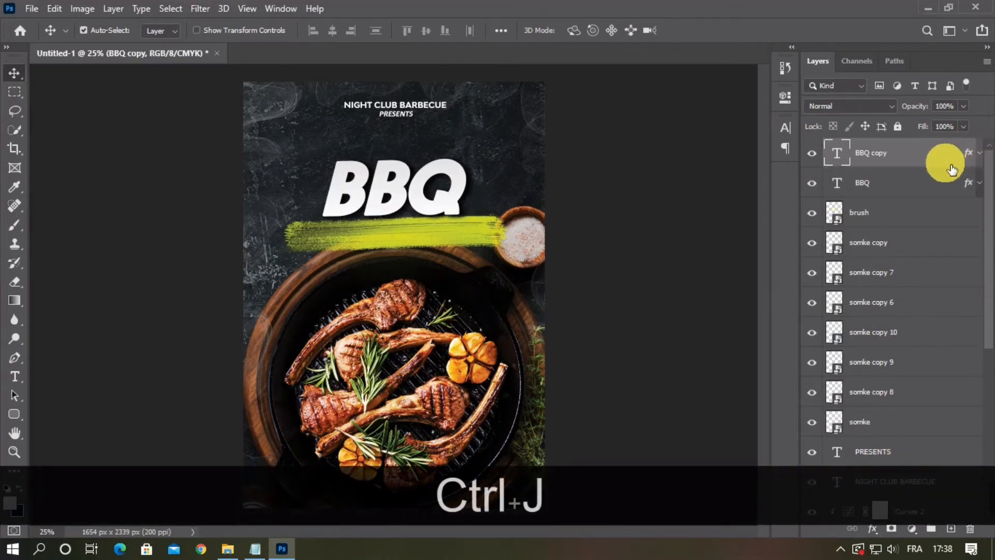
left_click(813, 184)
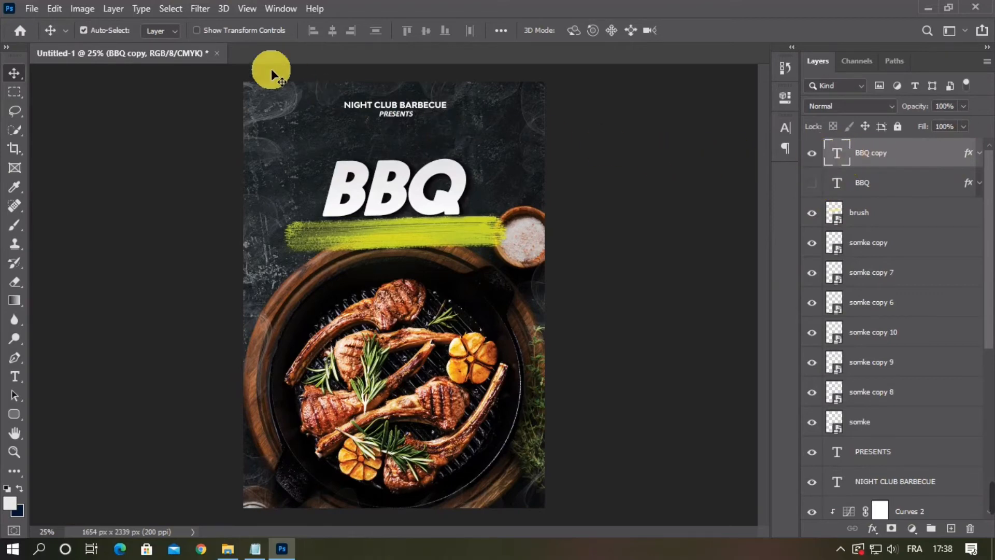
Convert the BBQ copy to a smart object and apply Add Noise at 10%, Gaussian and Monochromatic
left_click(200, 11)
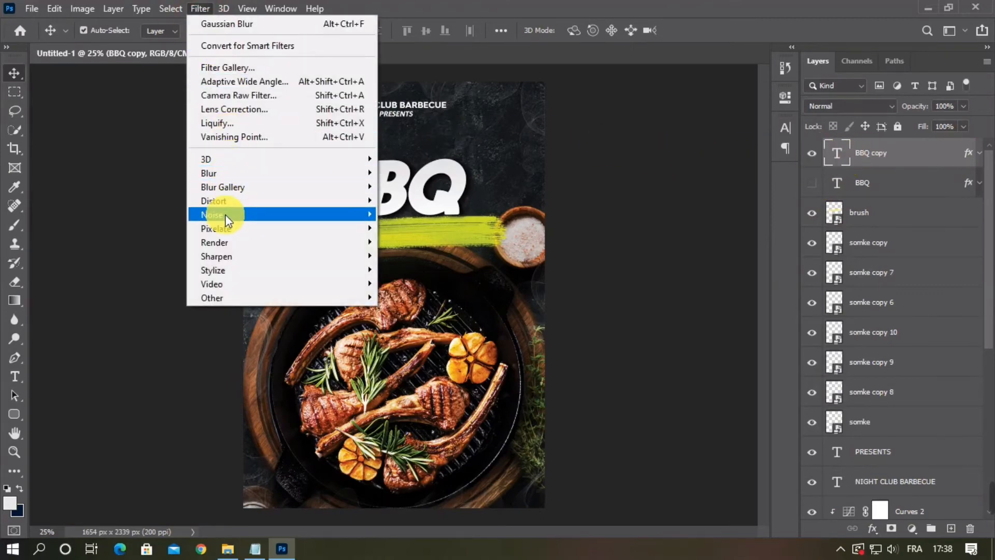
mouse_move(244, 214)
left_click(456, 213)
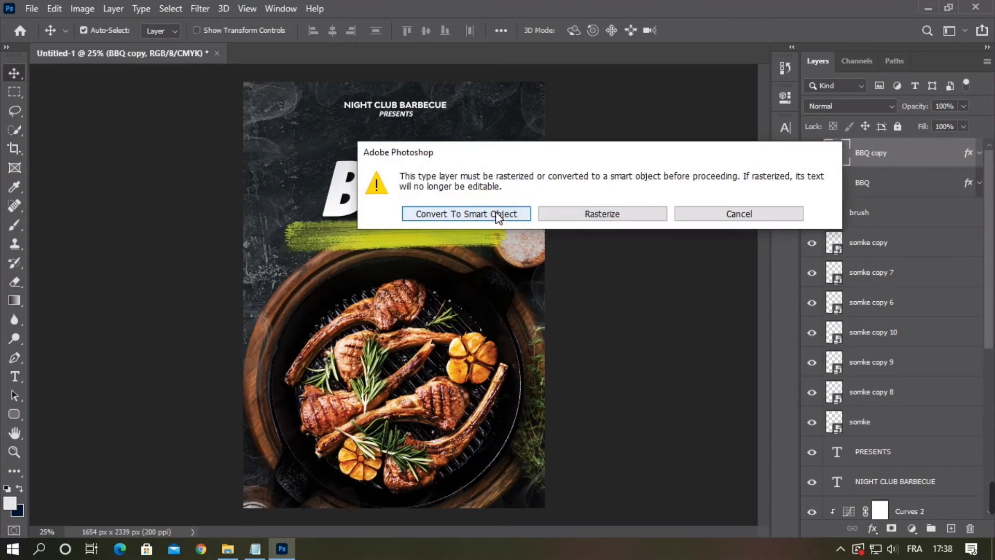
left_click(496, 214)
left_click_drag(482, 58, 614, 48)
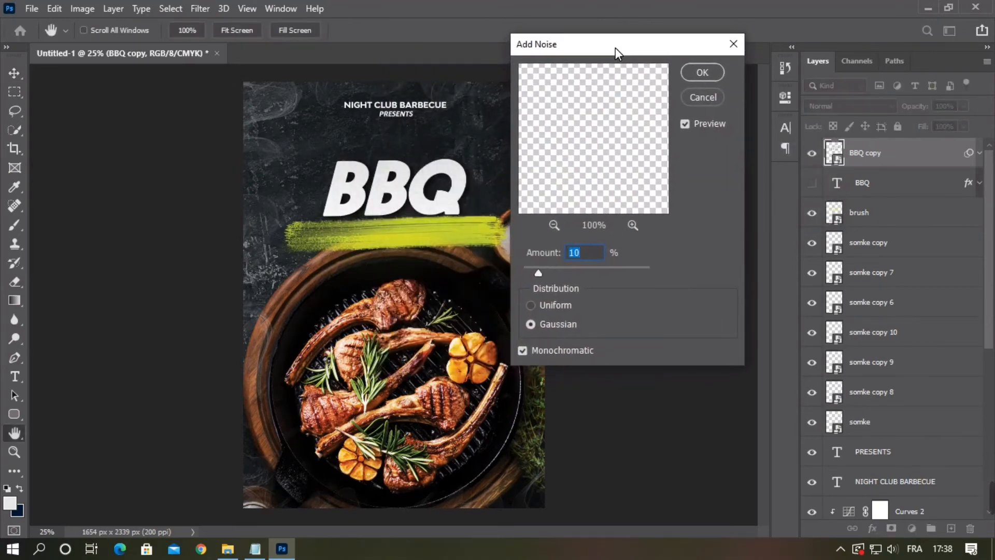
left_click(572, 254)
left_click(524, 350)
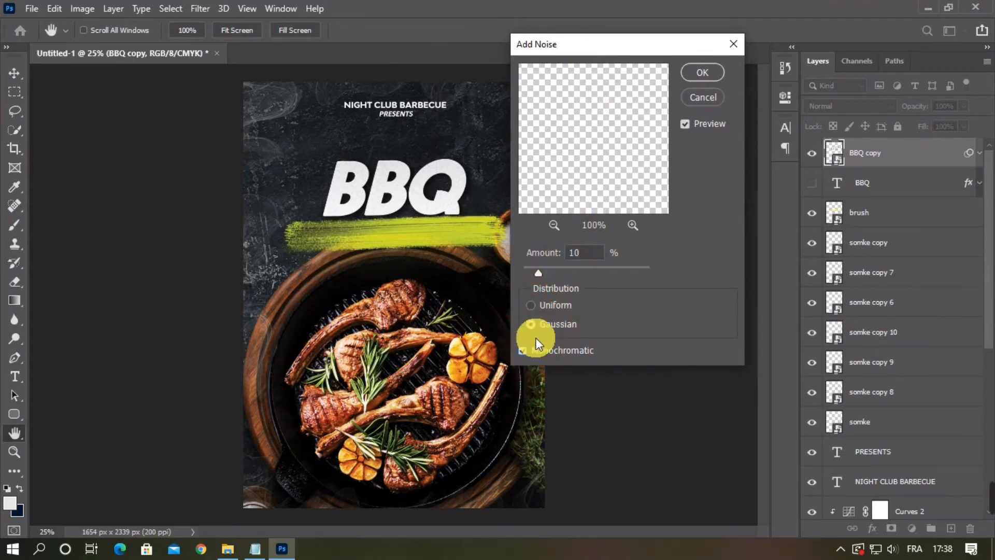
left_click(703, 73)
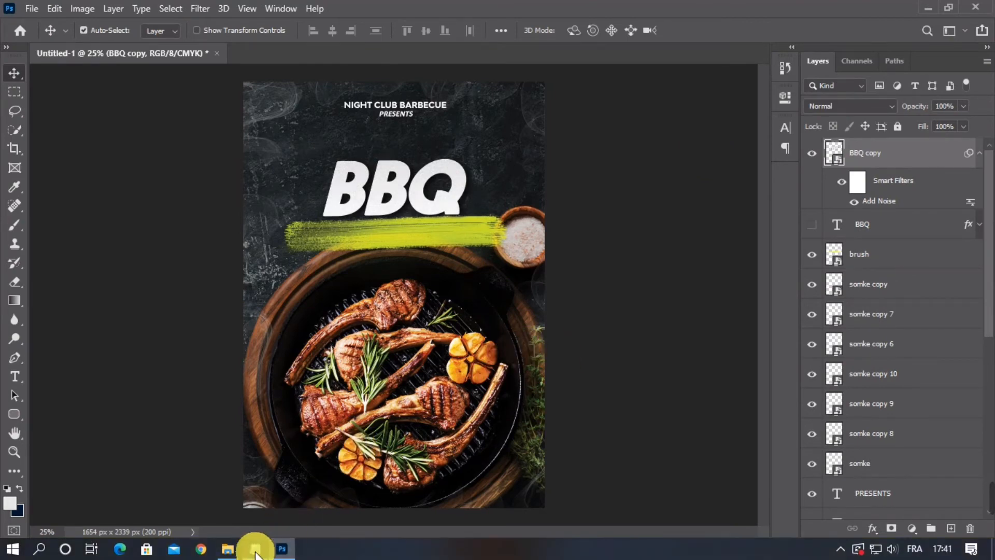
Copy the word Party from the adobe text notes in Notepad and return to the Photoshop poster
left_click(255, 550)
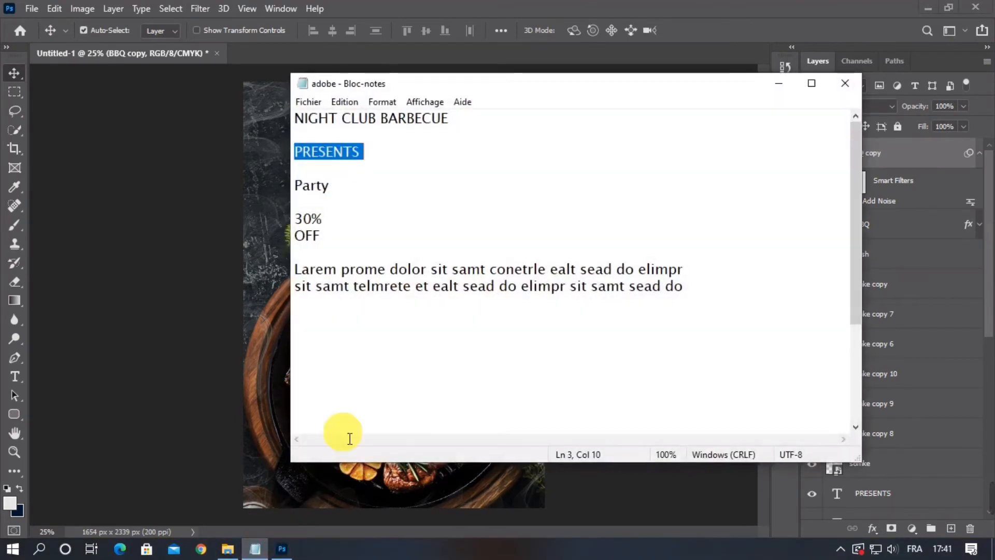
double_click(312, 185)
right_click(303, 188)
left_click(339, 234)
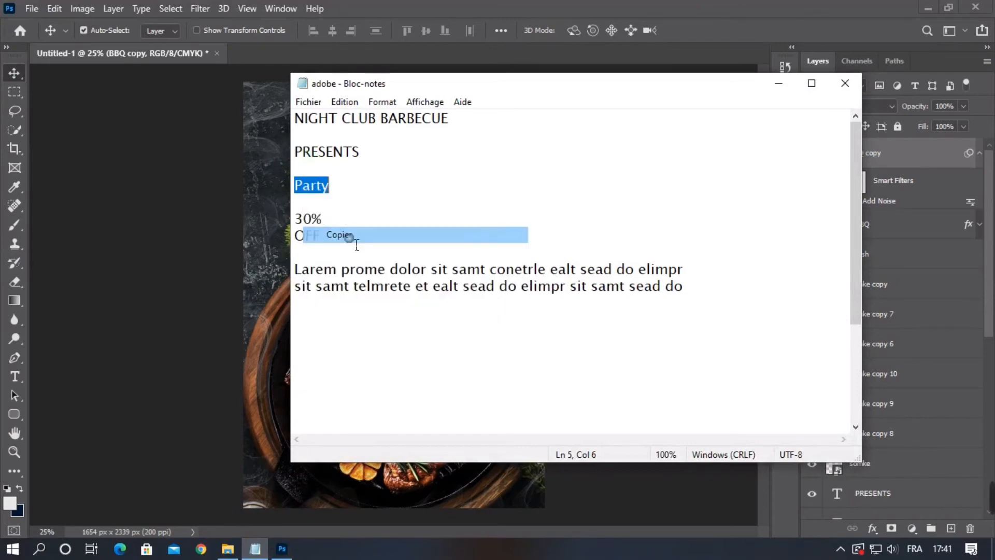
left_click(778, 83)
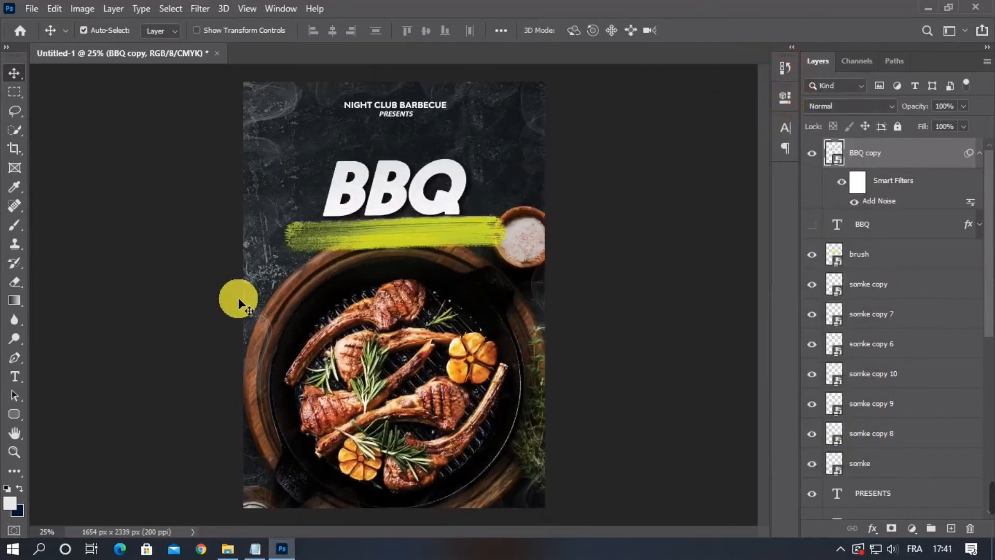
Add the copied word Party as 61 pt text centred on the yellow brush stroke under BBQ
left_click(15, 377)
left_click(342, 248)
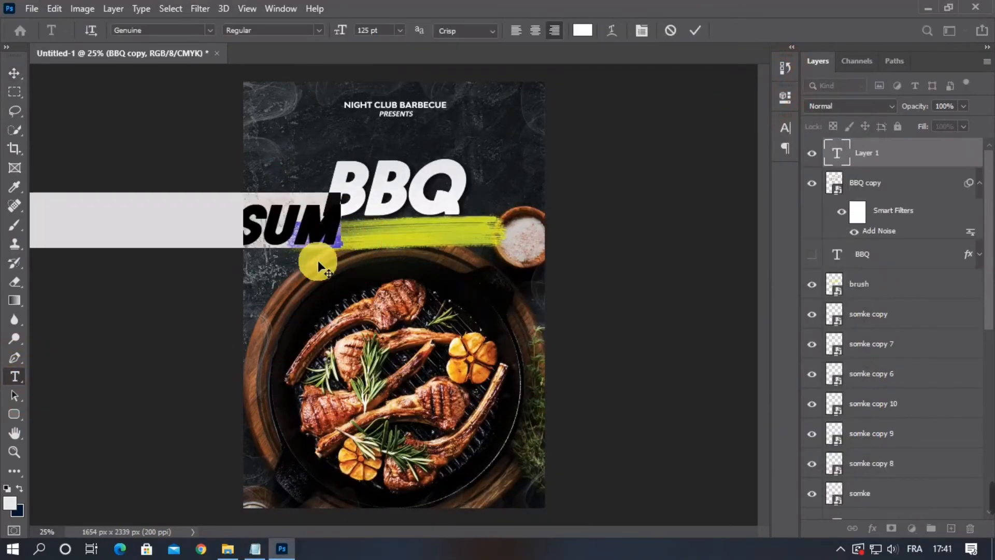
left_click_drag(318, 268, 512, 273)
left_click_drag(349, 36, 301, 47)
right_click(431, 245)
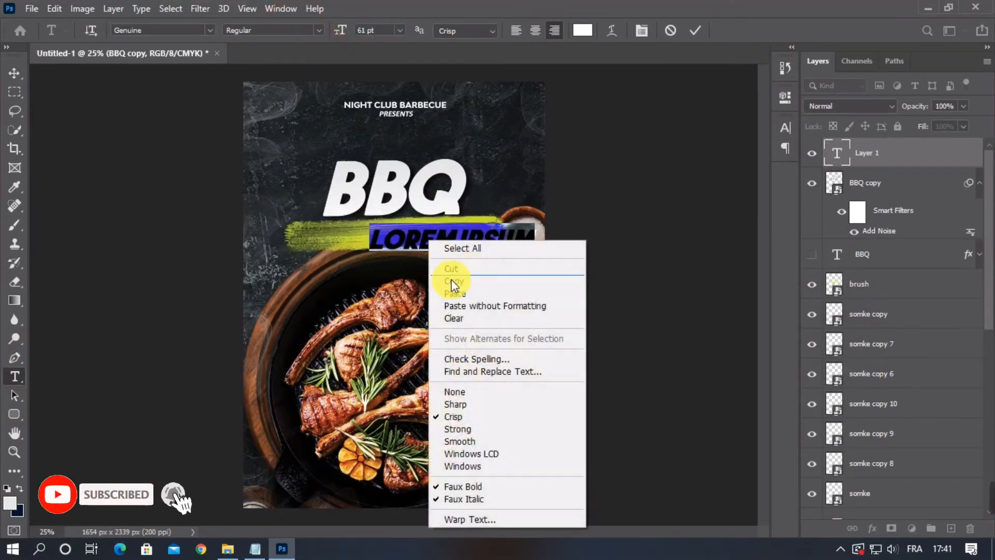
left_click(451, 292)
left_click_drag(511, 285, 409, 276)
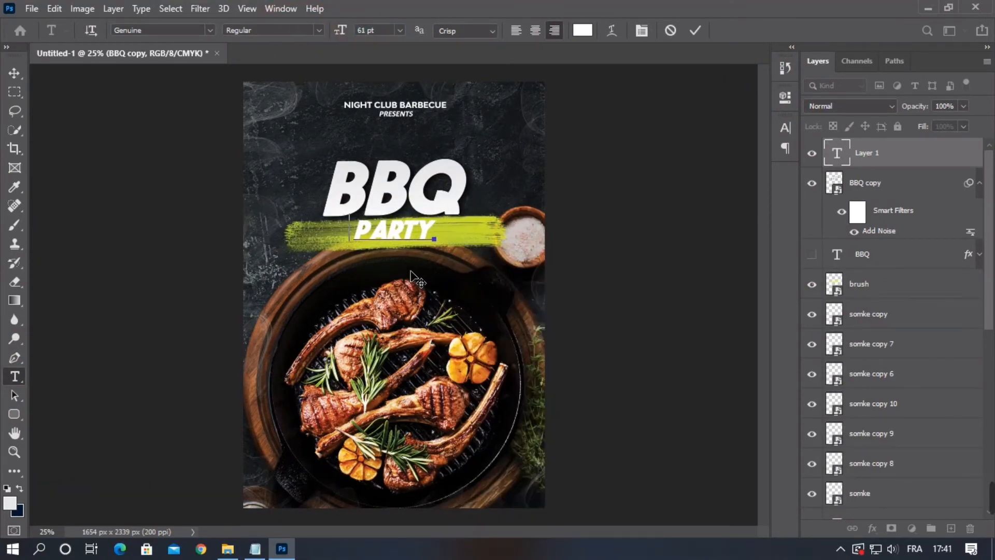
Select the whole Party text and set its colour to black, 000000
double_click(400, 231)
left_click(583, 30)
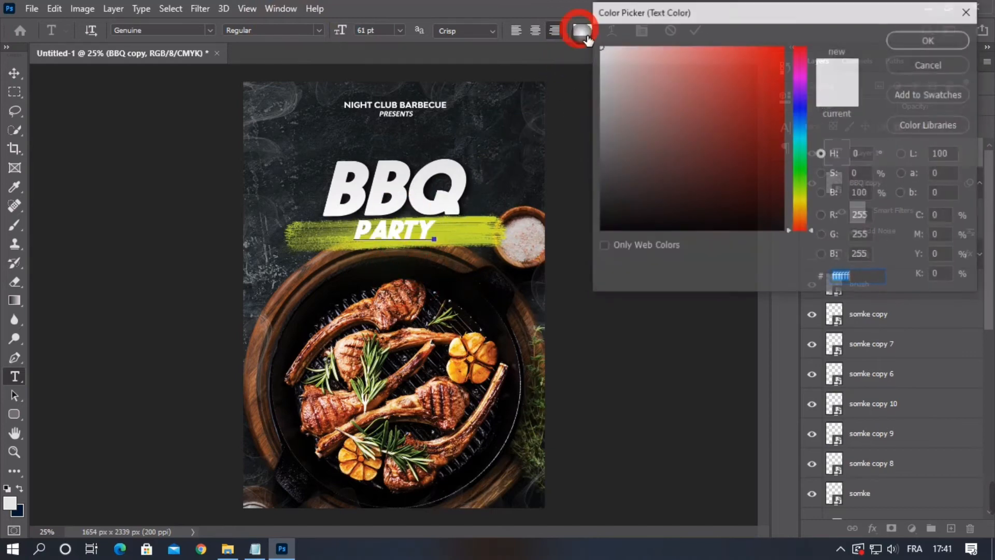
left_click_drag(631, 118, 595, 252)
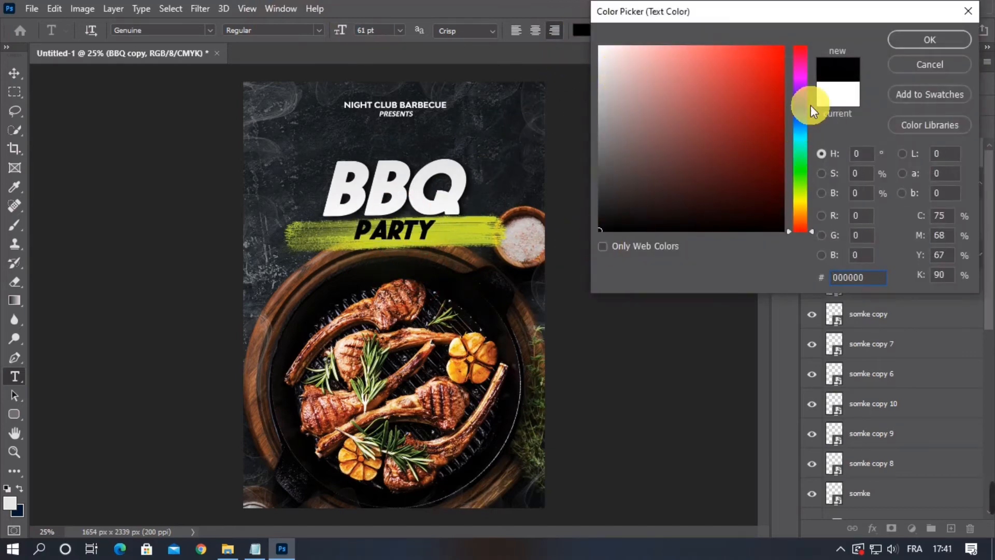
left_click(928, 39)
Set the Party text's font to Signatria Regular and turn off All Caps
left_click(784, 124)
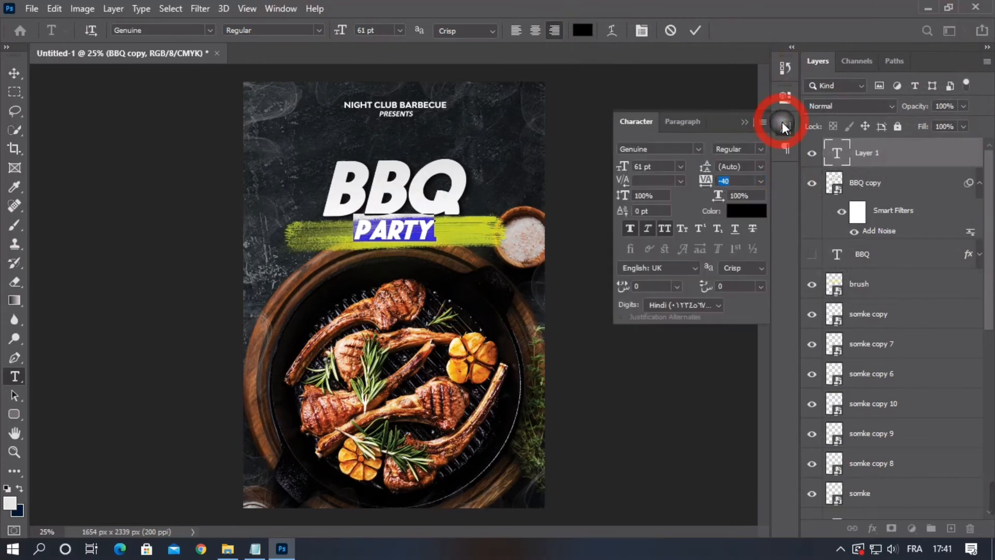
left_click(698, 150)
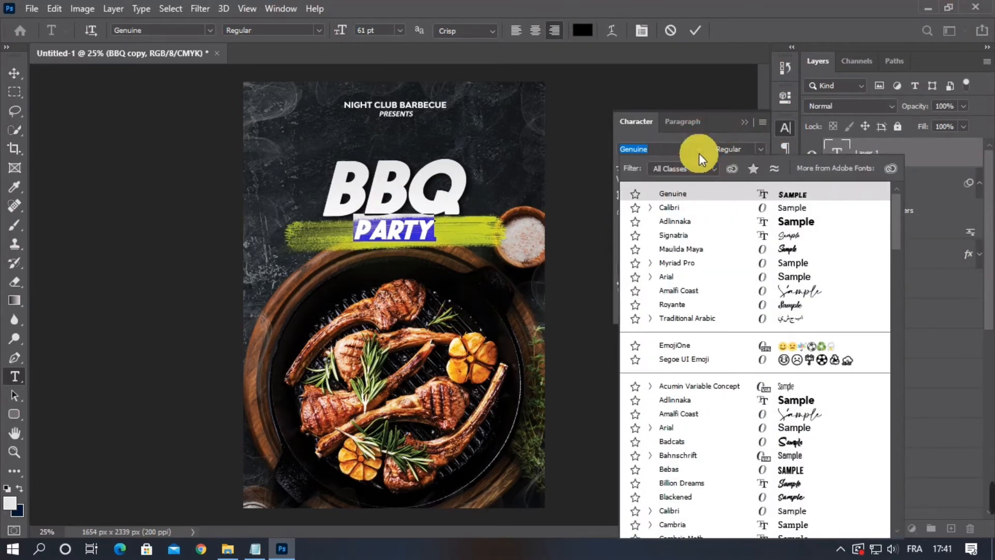
left_click(786, 236)
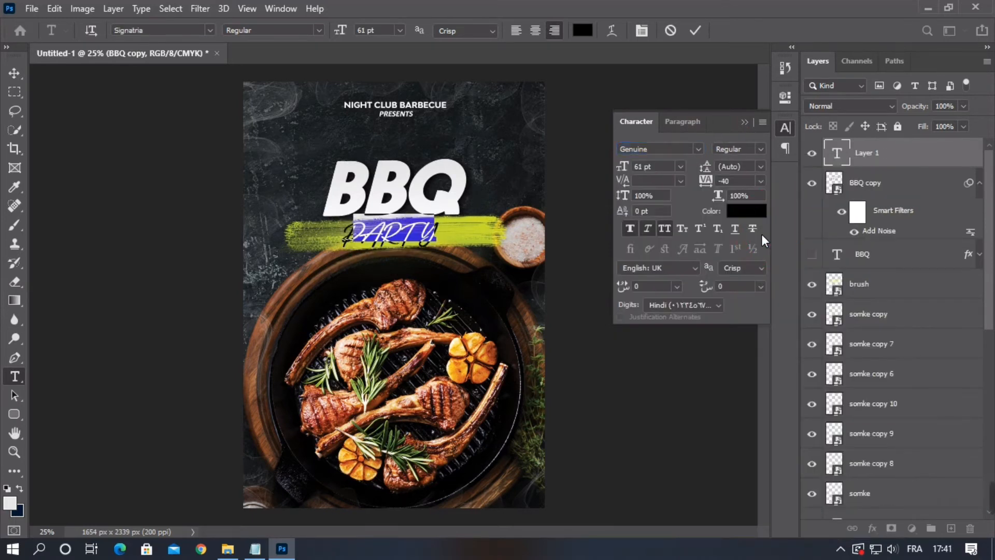
left_click(671, 227)
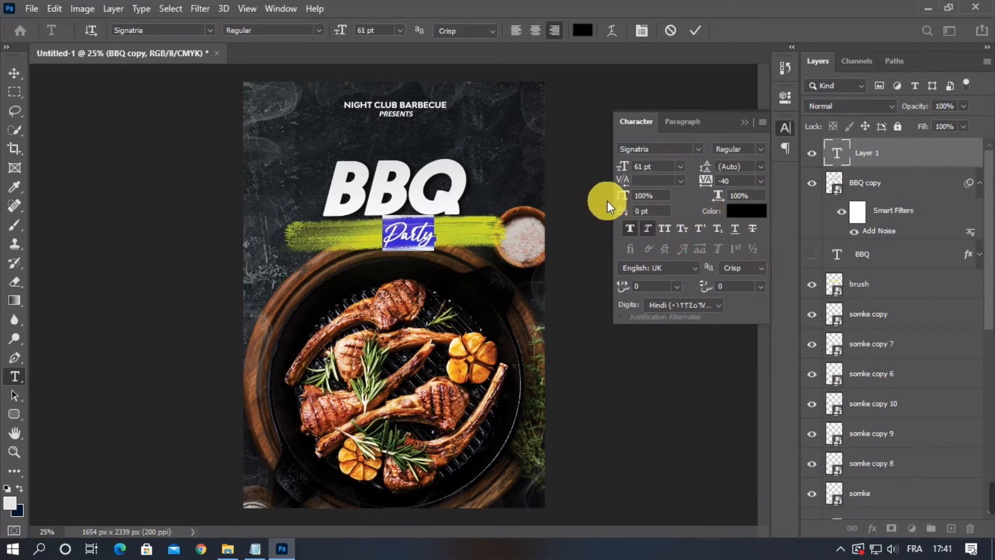
Set the selected Party text's size to 78 pt and keep Signatria as its font
mouse_move(350, 40)
left_mouse_down()
mouse_move(363, 42)
mouse_move(355, 37)
left_mouse_up()
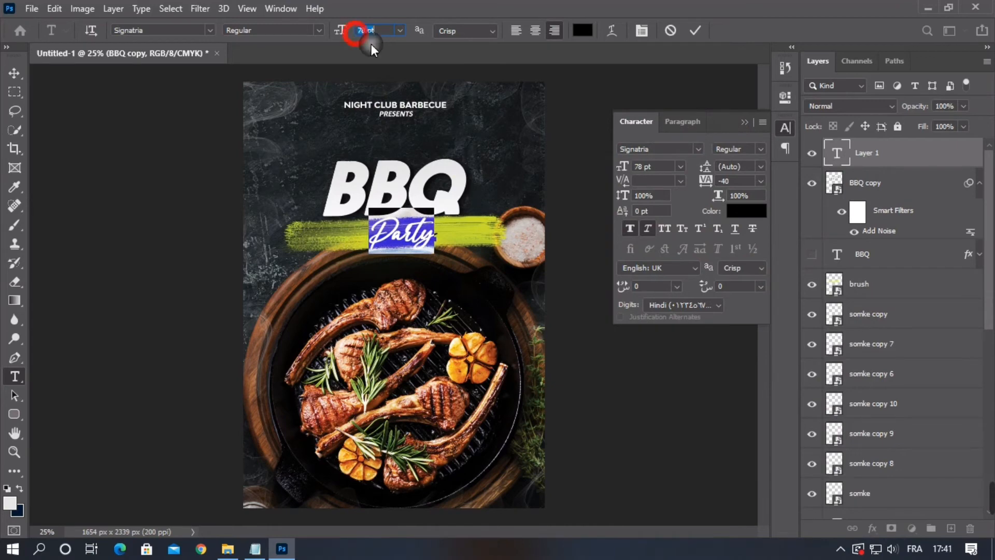
left_click(698, 148)
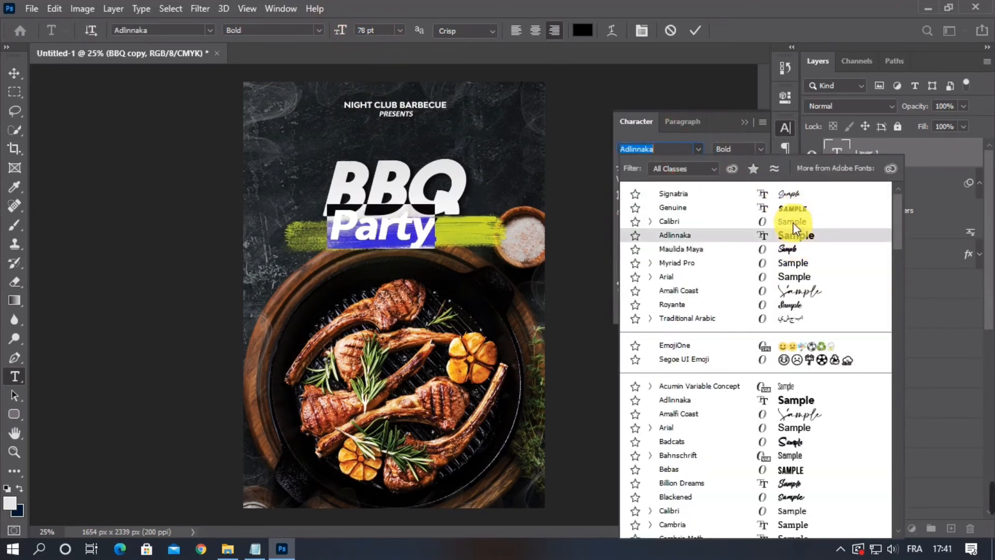
left_click(788, 194)
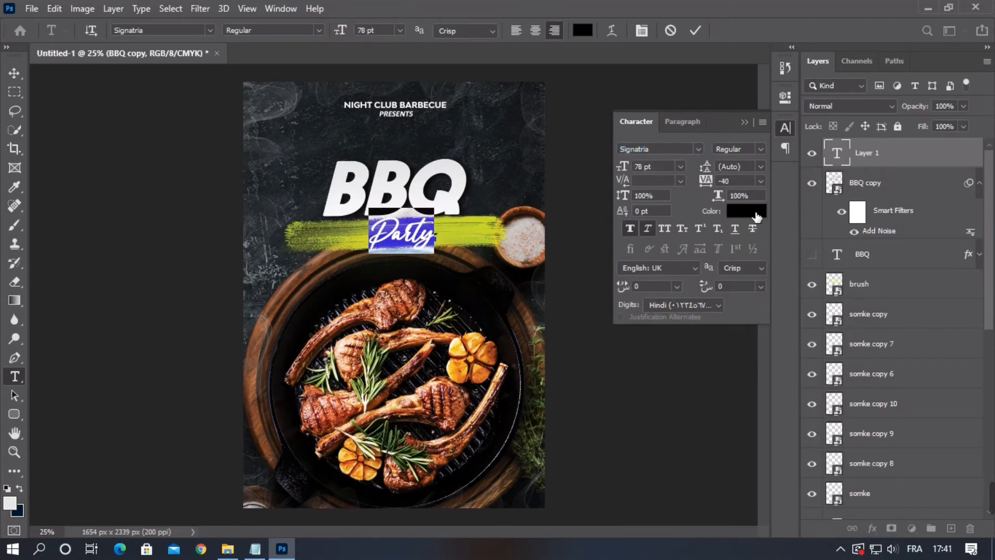
left_click(627, 228)
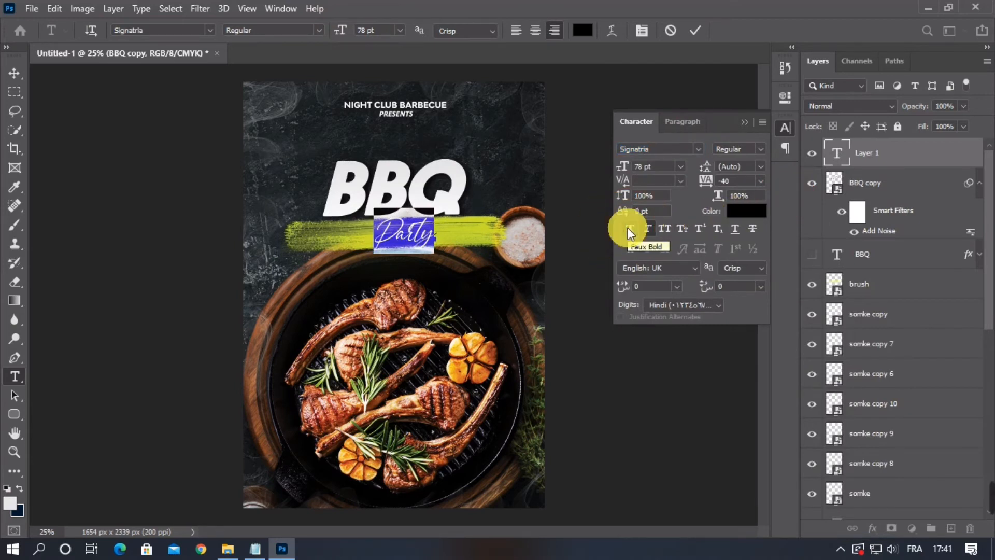
left_click(628, 229)
left_click(649, 228)
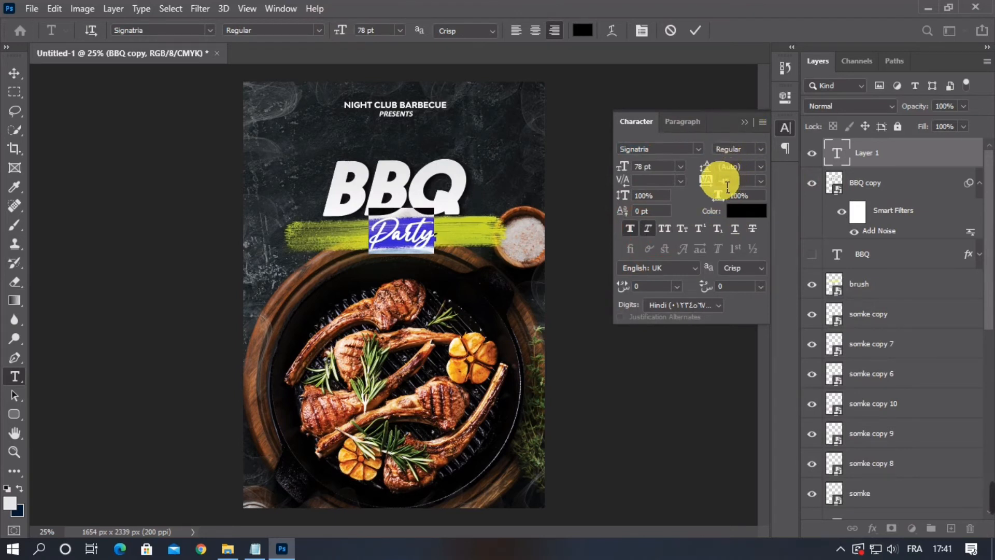
Try tracking values of 0 and -20 on the Party text, return it to -40 and commit the text
left_click_drag(729, 182, 718, 182)
type("0")
key("Return")
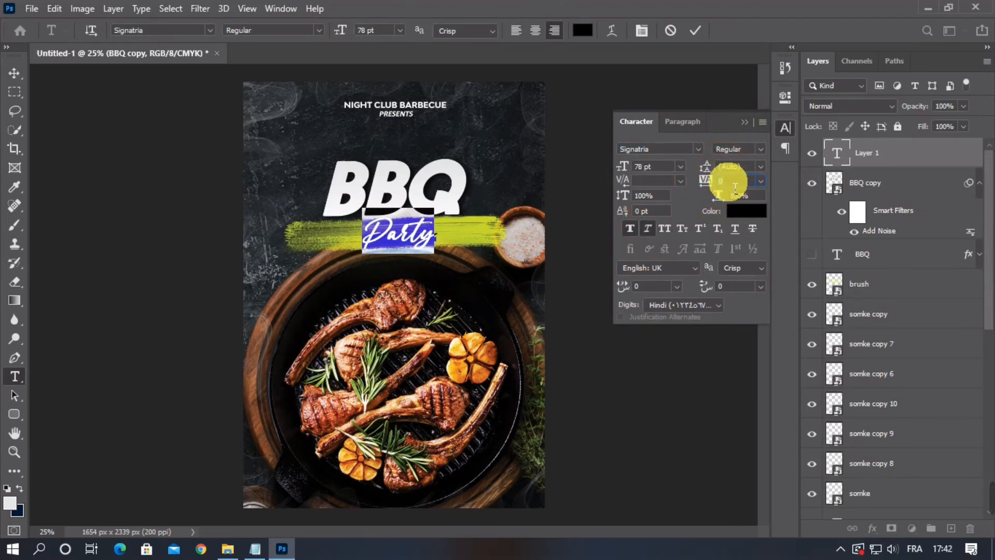
type("-20")
key("Return")
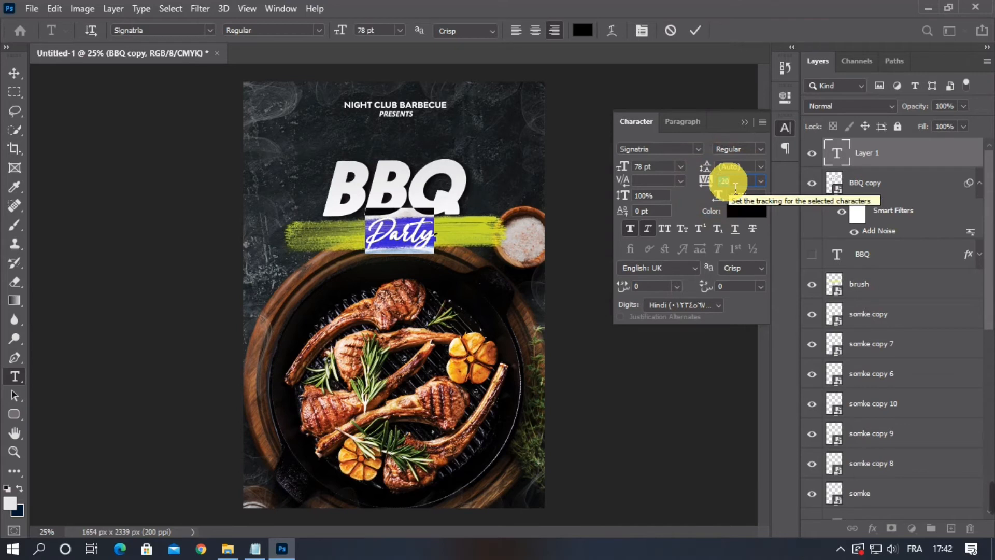
left_click(744, 122)
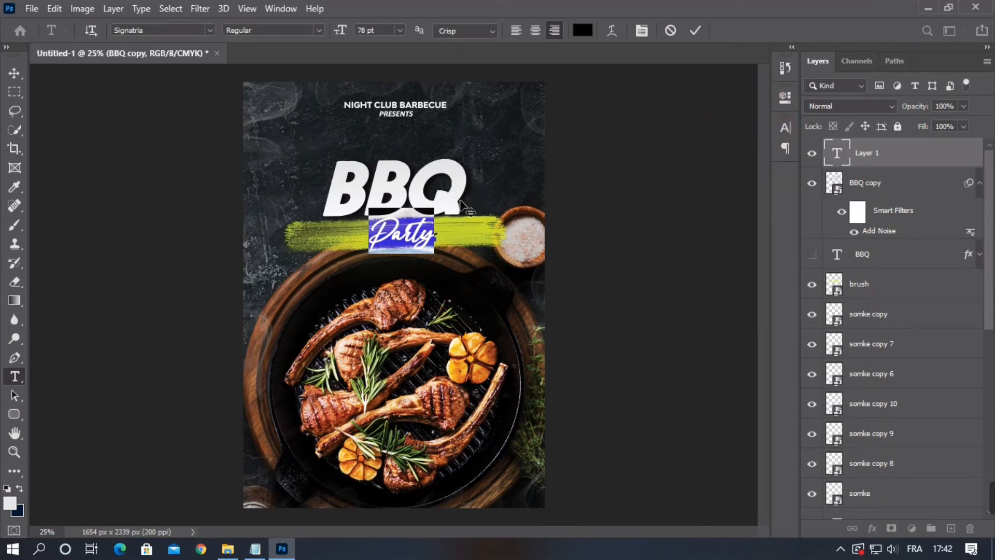
left_click(695, 30)
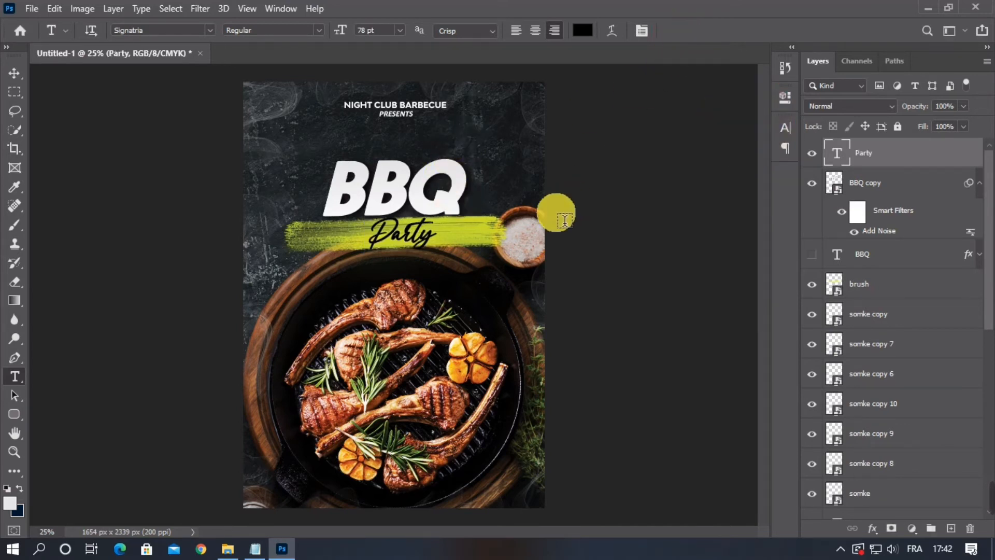
Move the Party text slightly so that it sits centred on the yellow brush stroke under BBQ
left_click(15, 73)
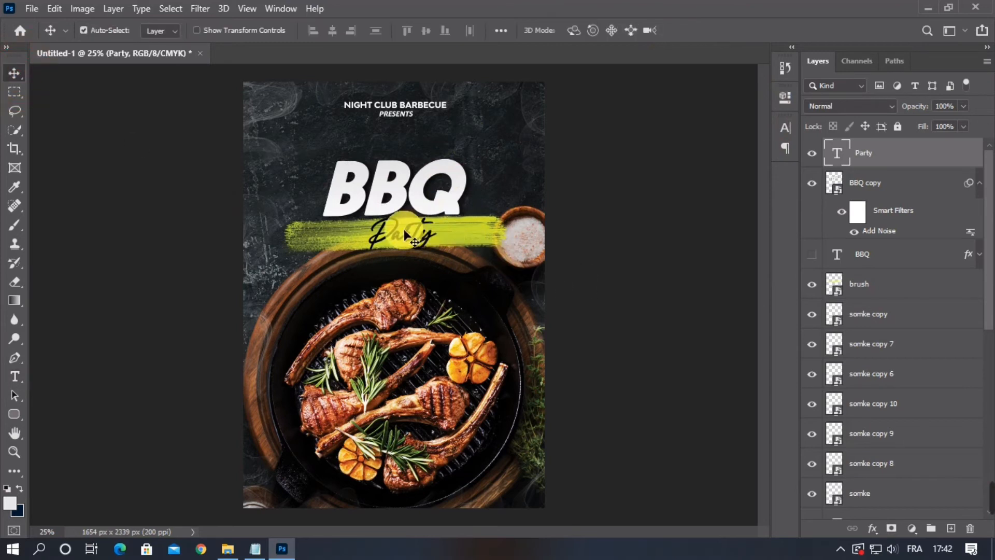
left_click_drag(405, 231, 407, 237)
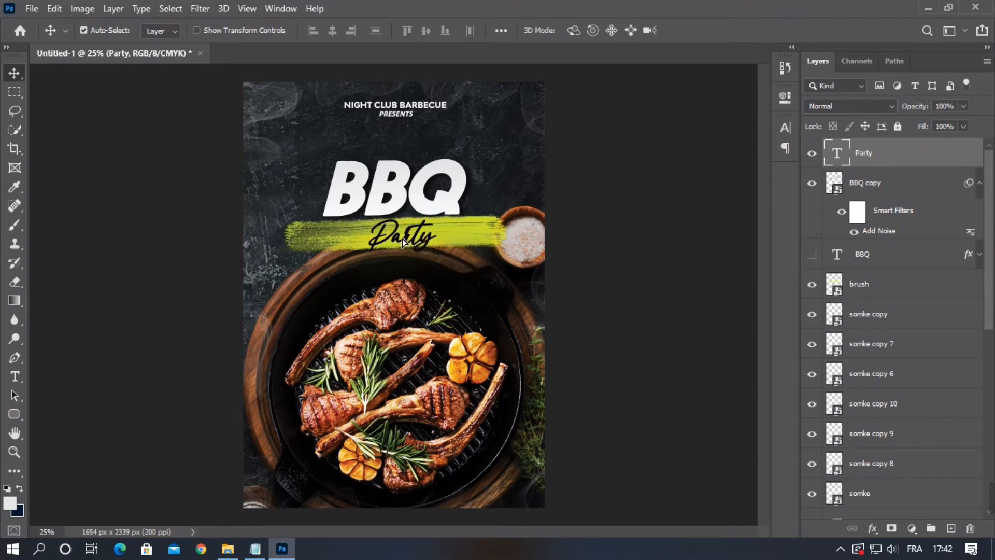
mouse_move(402, 239)
left_mouse_down()
mouse_move(411, 244)
mouse_move(399, 241)
left_mouse_up()
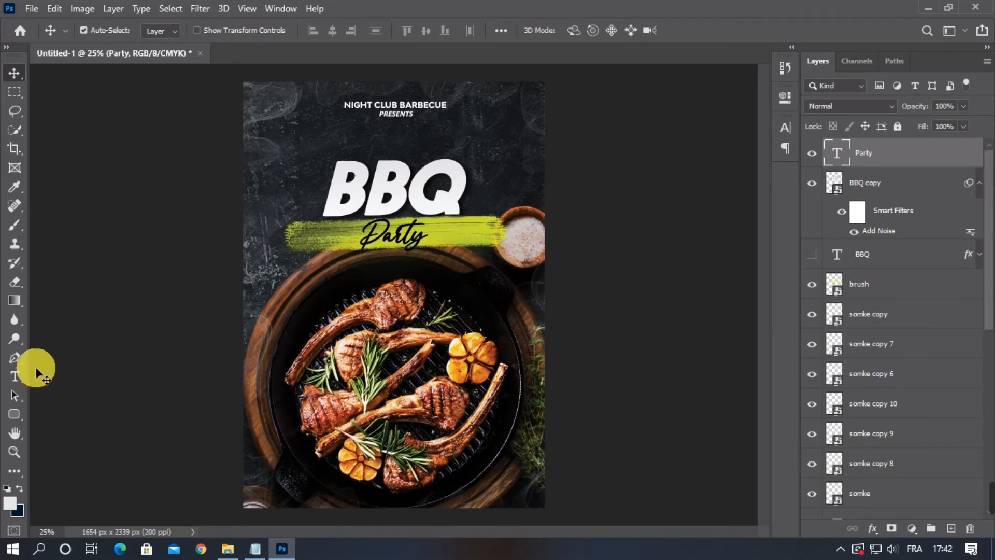
left_click(14, 377)
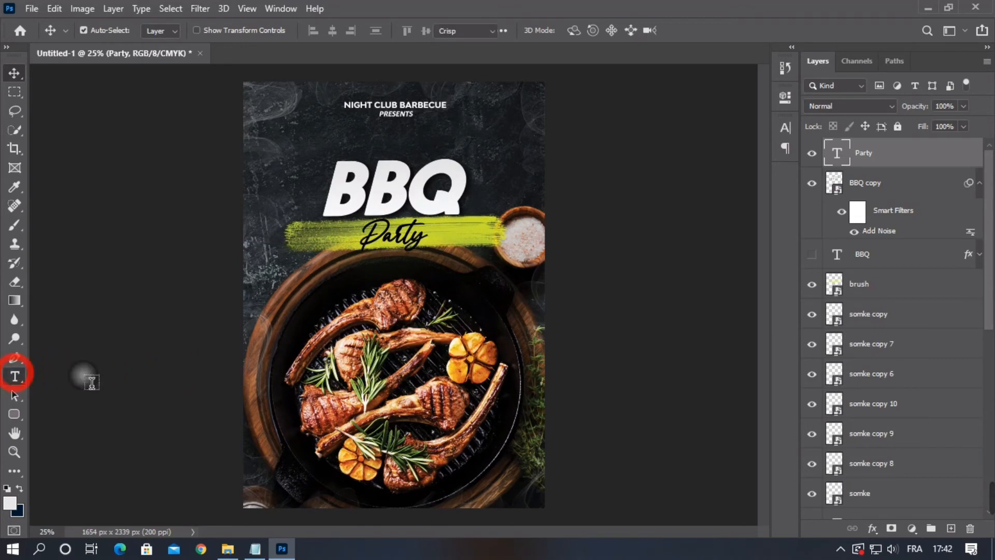
left_click(787, 124)
left_click(698, 150)
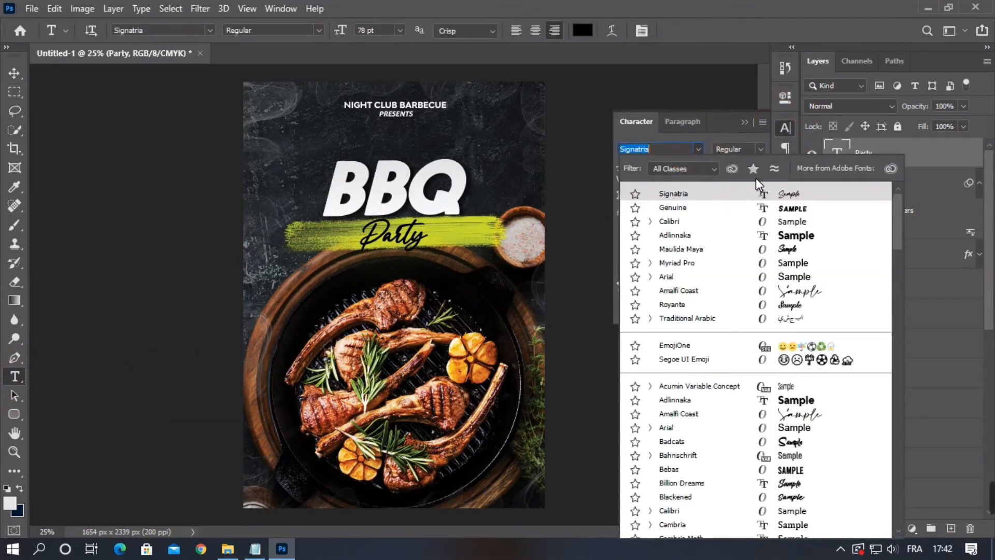
left_click(793, 222)
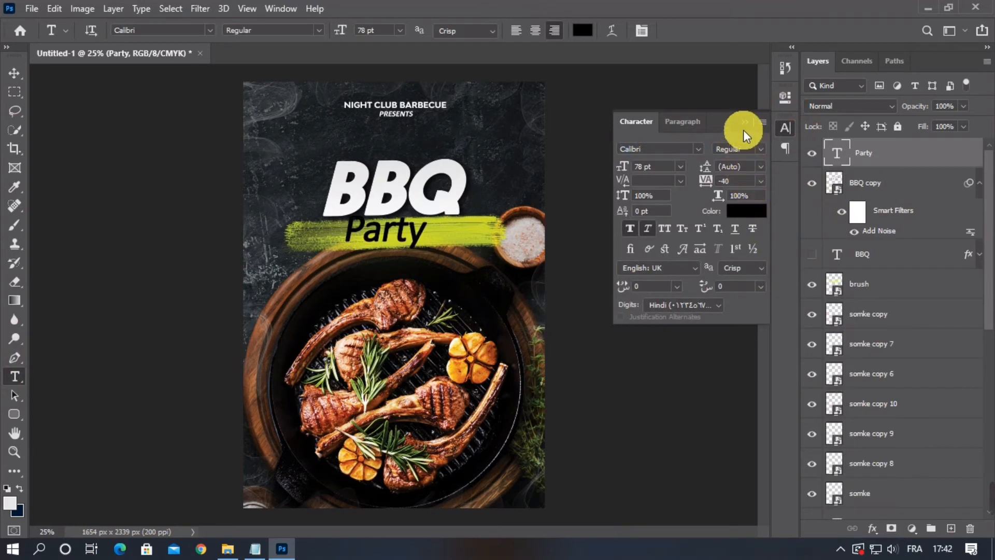
key("ctrl+z")
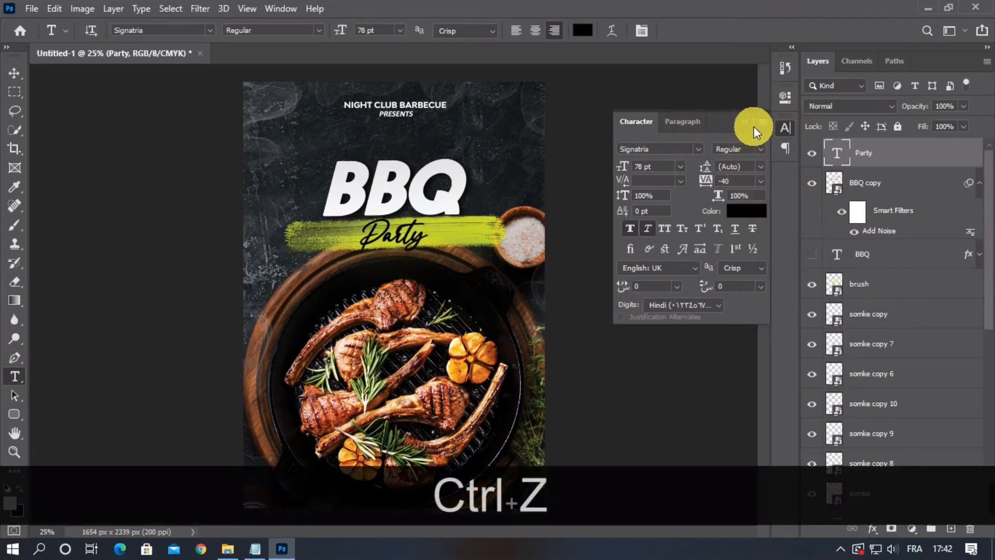
left_click(748, 123)
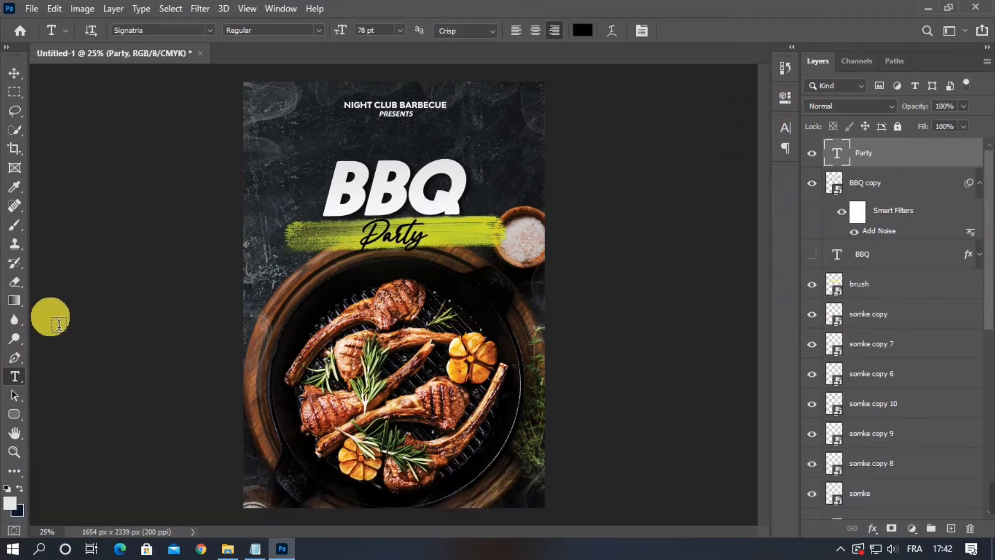
Start a new text layer over the meat pan with the Calibri Regular font and white colour, ffffff
left_click(307, 324)
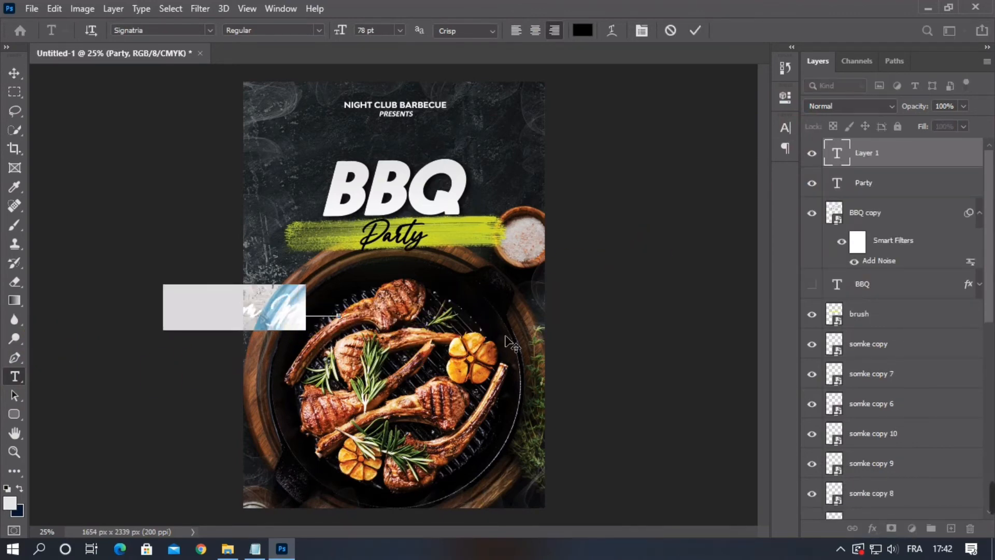
left_click(786, 128)
left_click(699, 149)
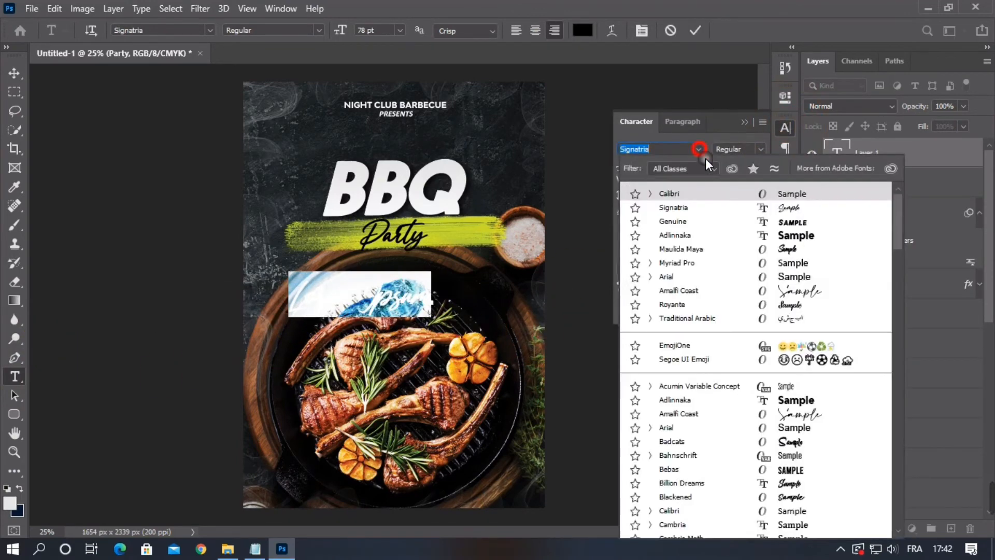
left_click(792, 194)
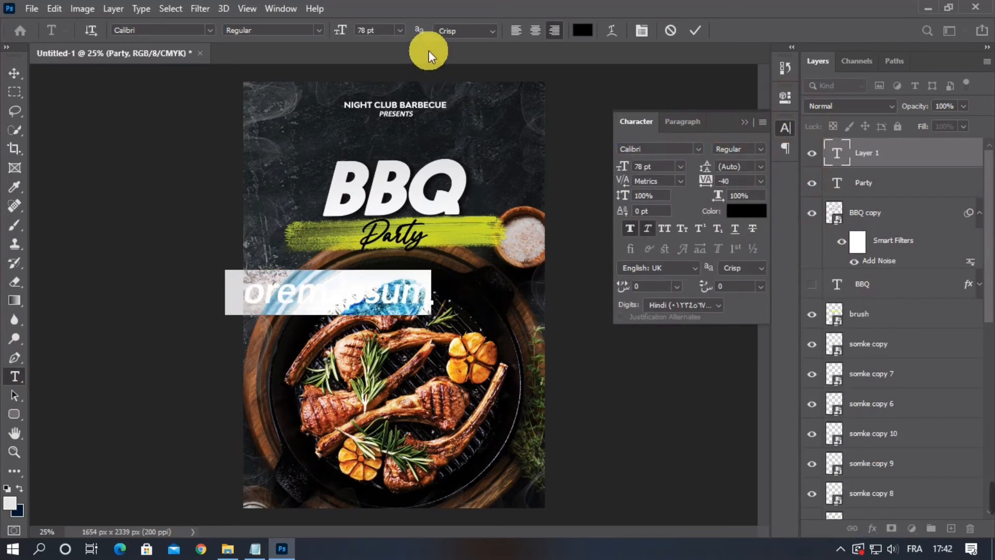
left_click(583, 35)
left_click_drag(615, 104, 582, 27)
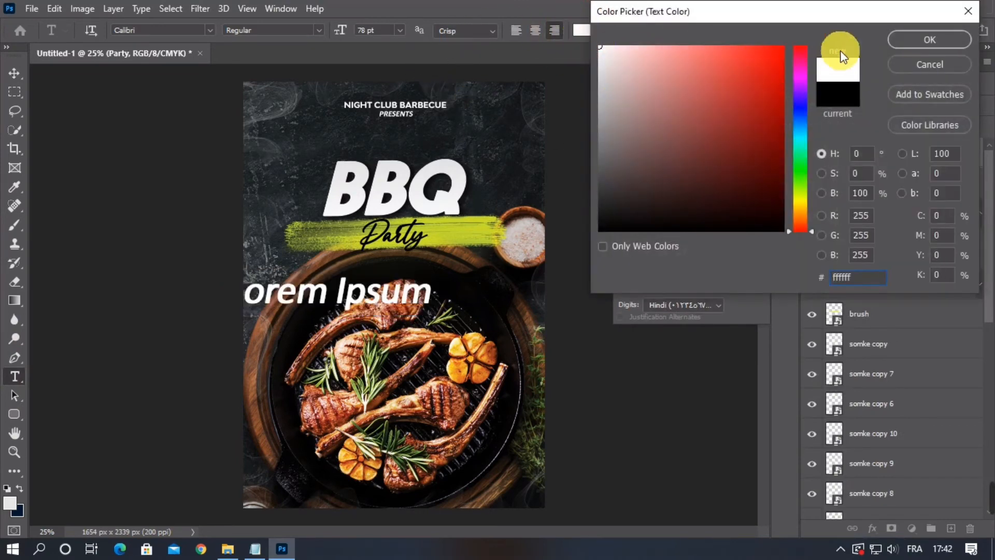
left_click(900, 40)
Copy the two-line Larem prome dolor paragraph from the adobe notes in Notepad and return to the Photoshop poster
left_click(256, 549)
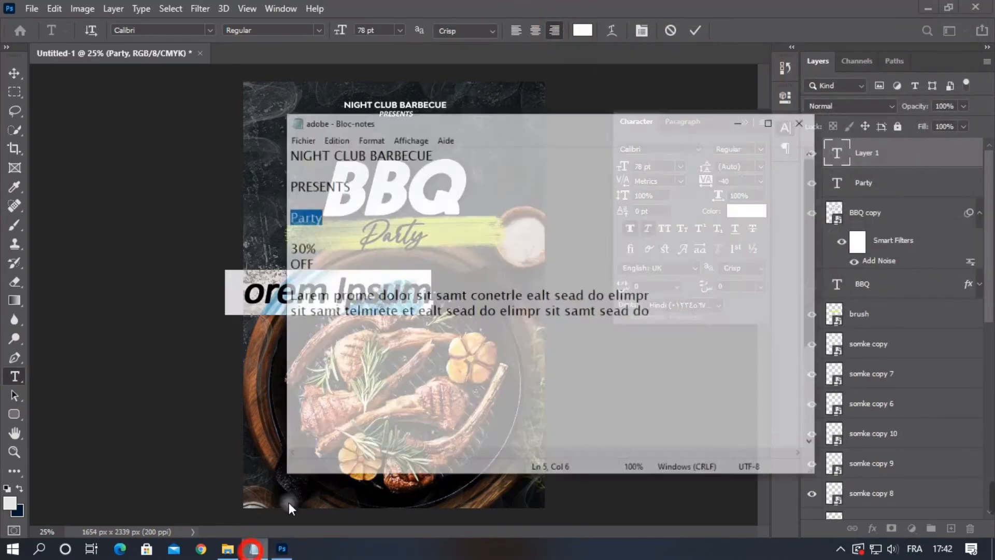
left_click_drag(294, 269, 711, 290)
right_click(641, 280)
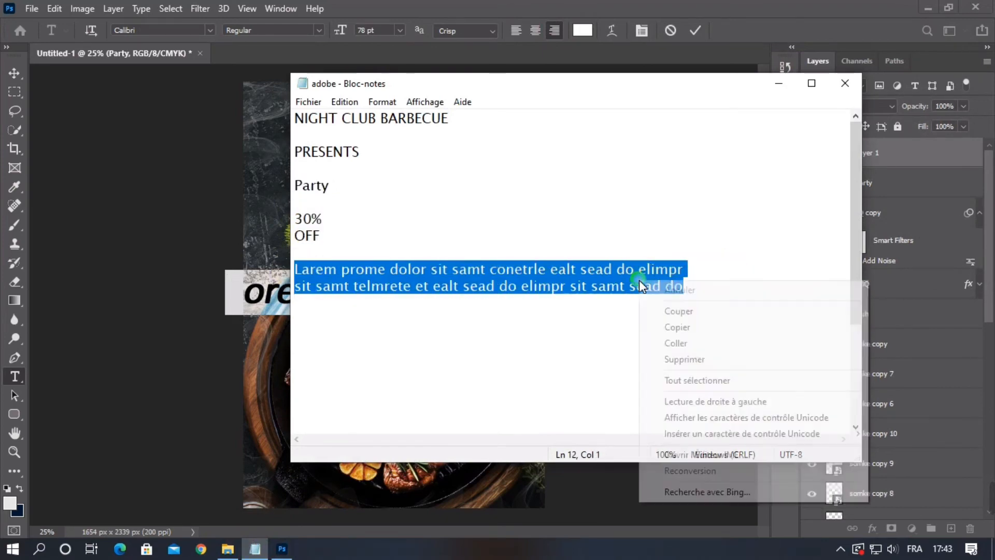
left_click(674, 319)
left_click(779, 84)
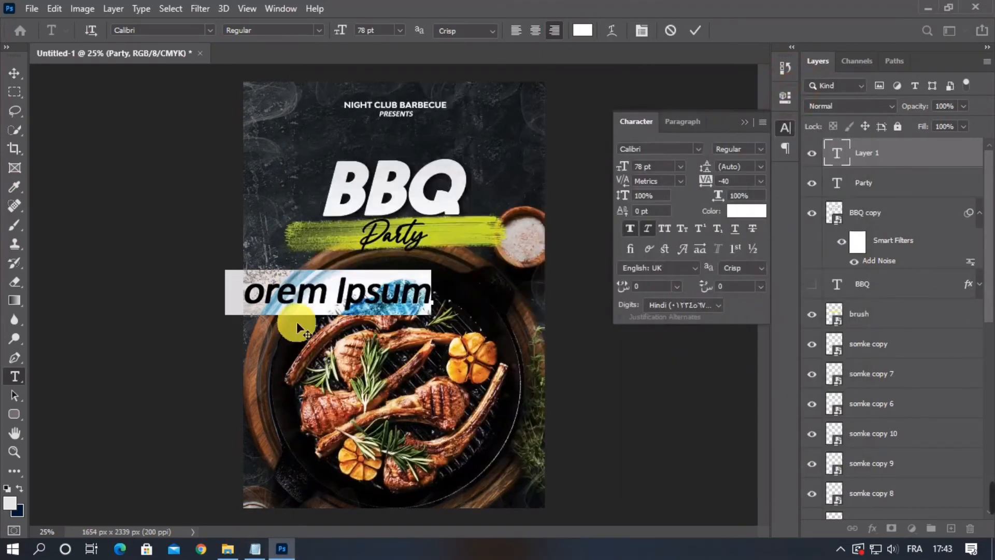
Paste the paragraph into the new text layer, scale it down to about 17 pt and place it under the brush stroke
right_click(281, 307)
left_click(309, 73)
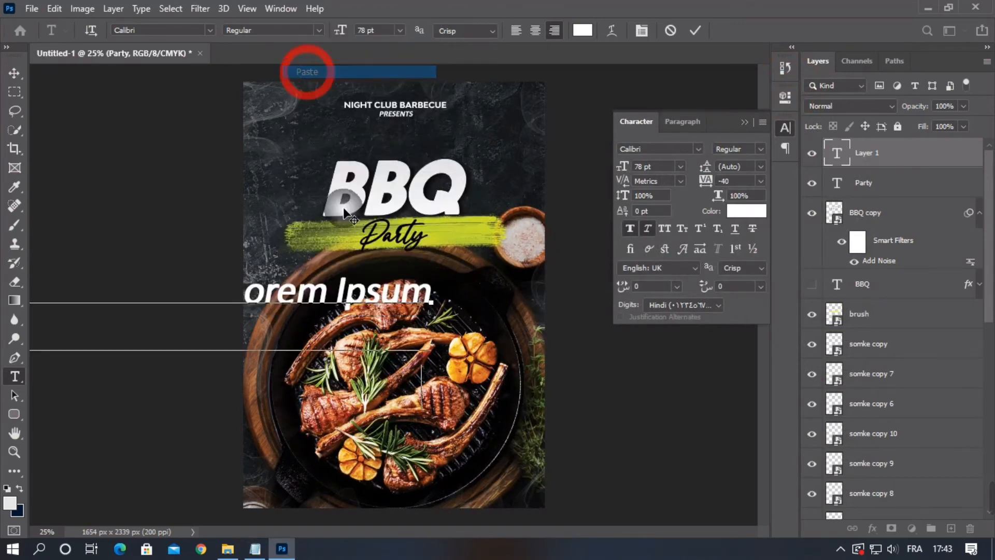
left_click_drag(360, 366, 440, 274)
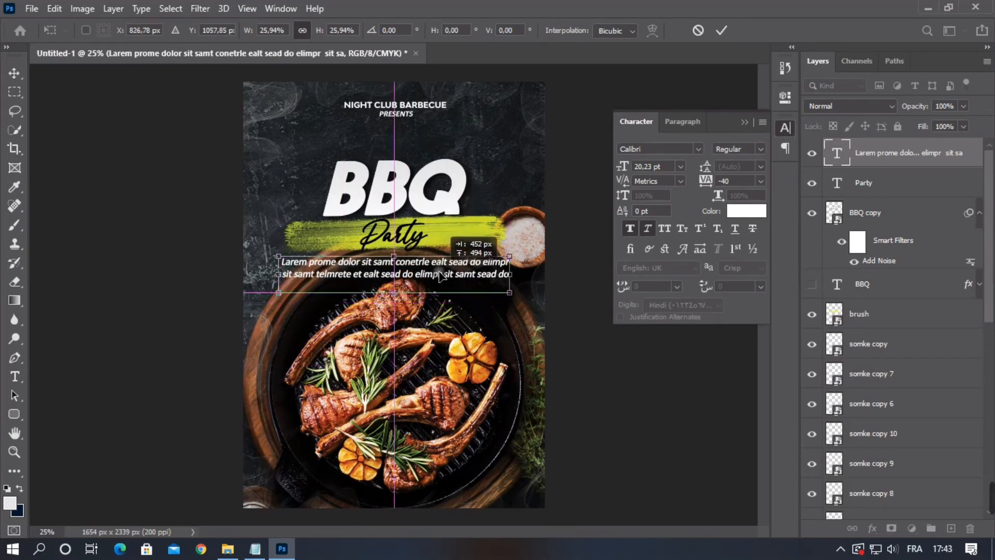
left_click_drag(509, 275, 449, 285)
left_click(589, 238)
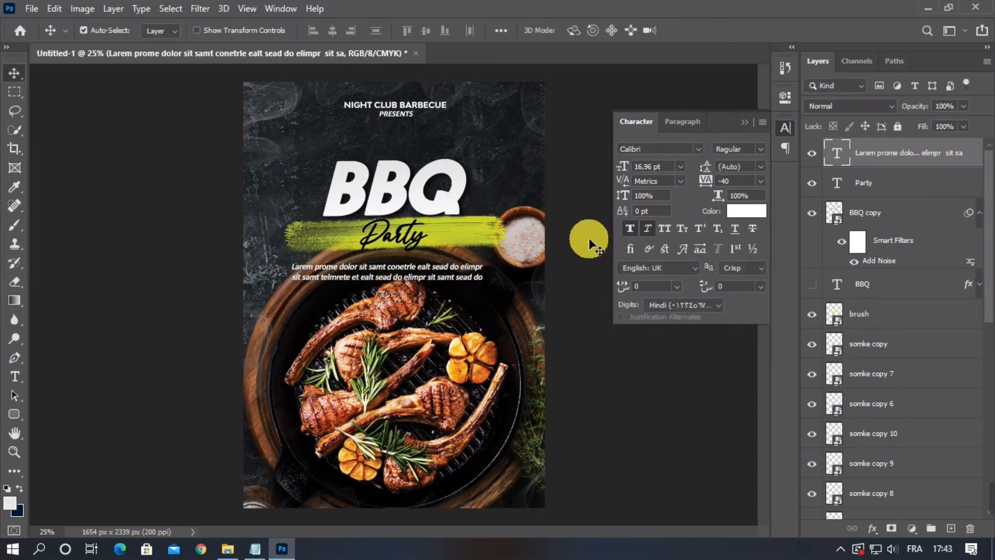
Turn off Faux Bold and Faux Italic for the two-line paragraph
left_click(636, 228)
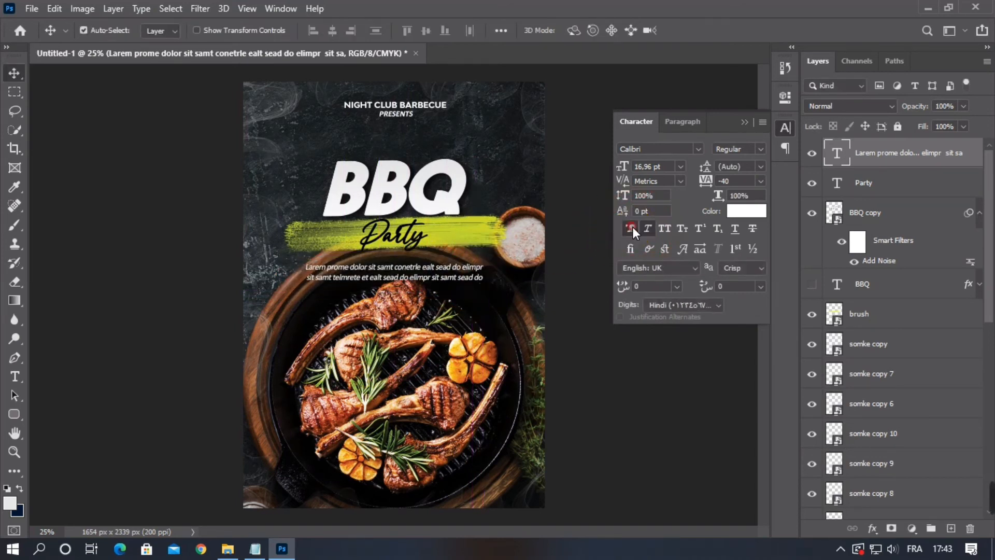
left_click(633, 228)
left_click(644, 230)
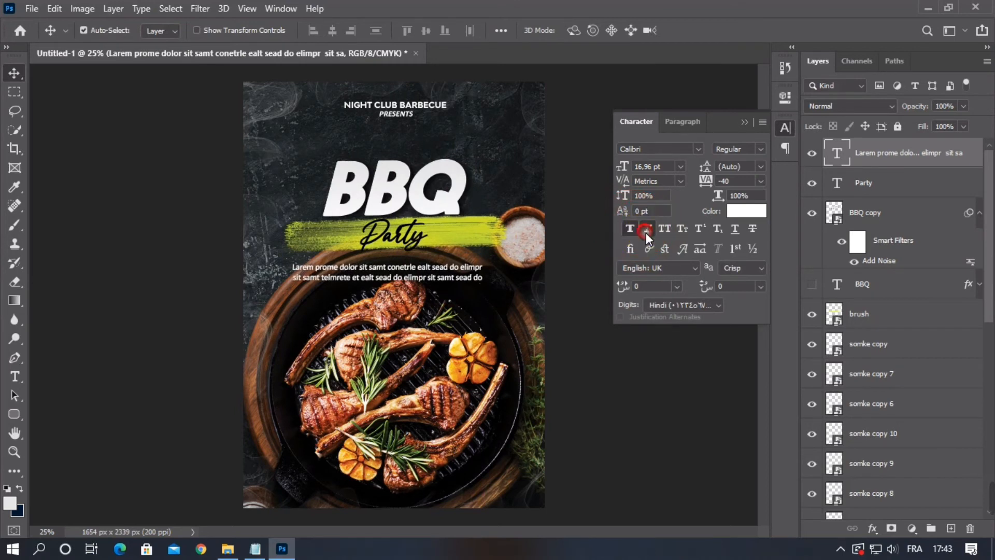
left_click(644, 231)
left_click(645, 233)
left_click(630, 233)
left_click(745, 122)
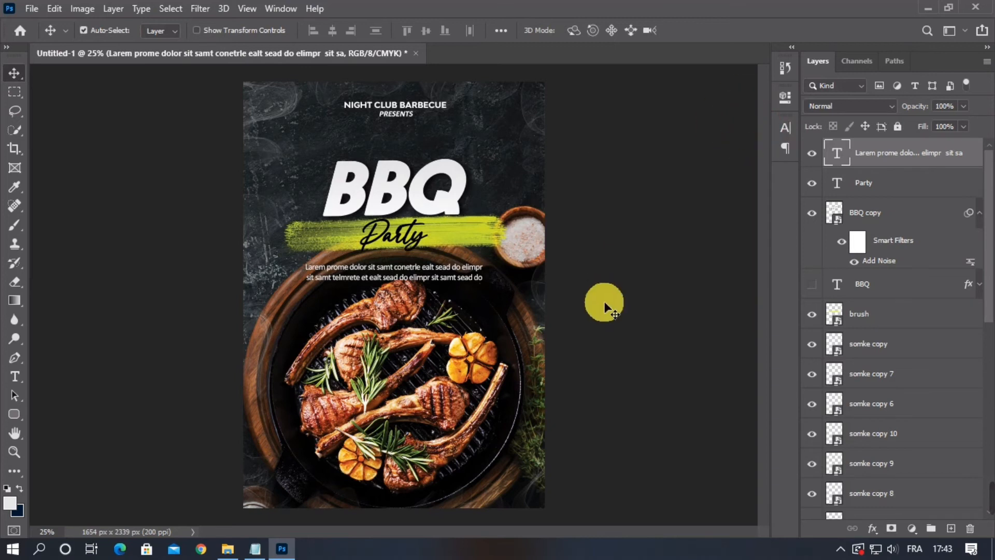
Set the two-line paragraph's tracking to 0 and commit the text, switching to the Move tool
double_click(432, 271)
left_click(815, 120)
left_click(786, 127)
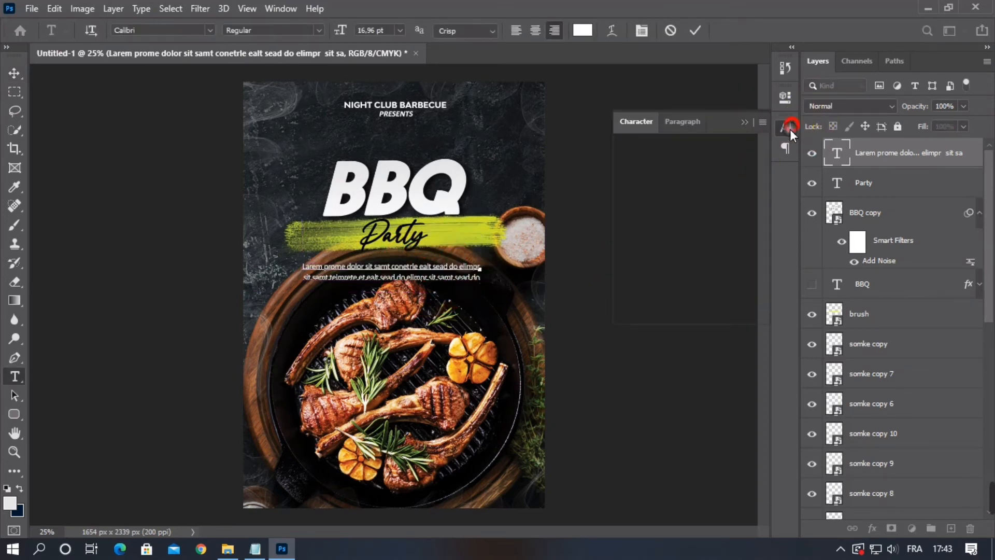
left_click_drag(718, 188, 711, 189)
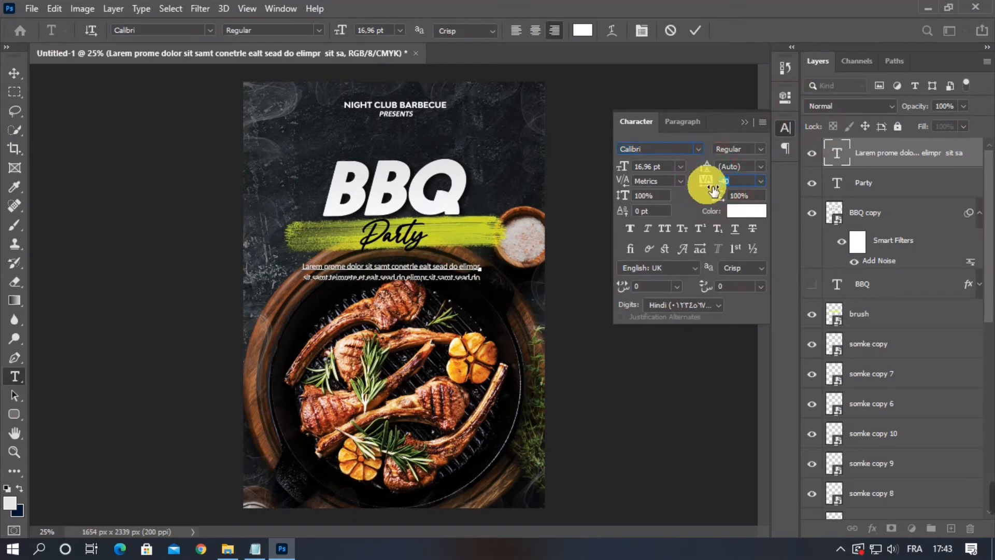
type("0")
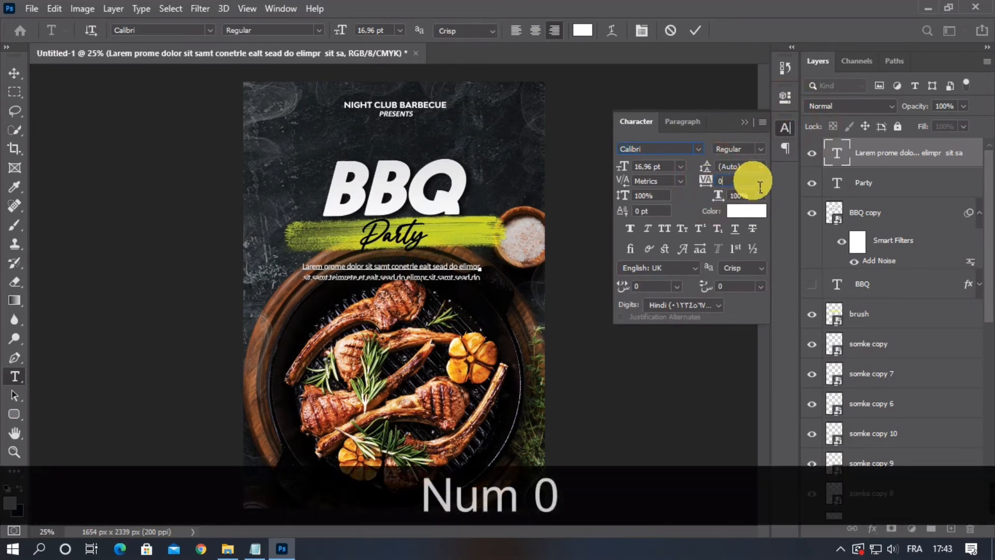
key("Return")
left_click(745, 122)
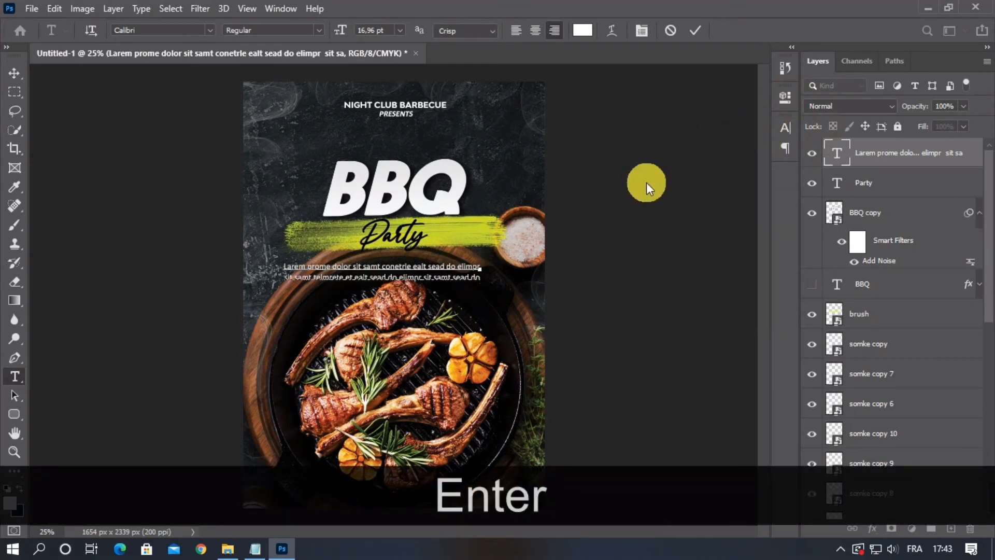
left_click(9, 69)
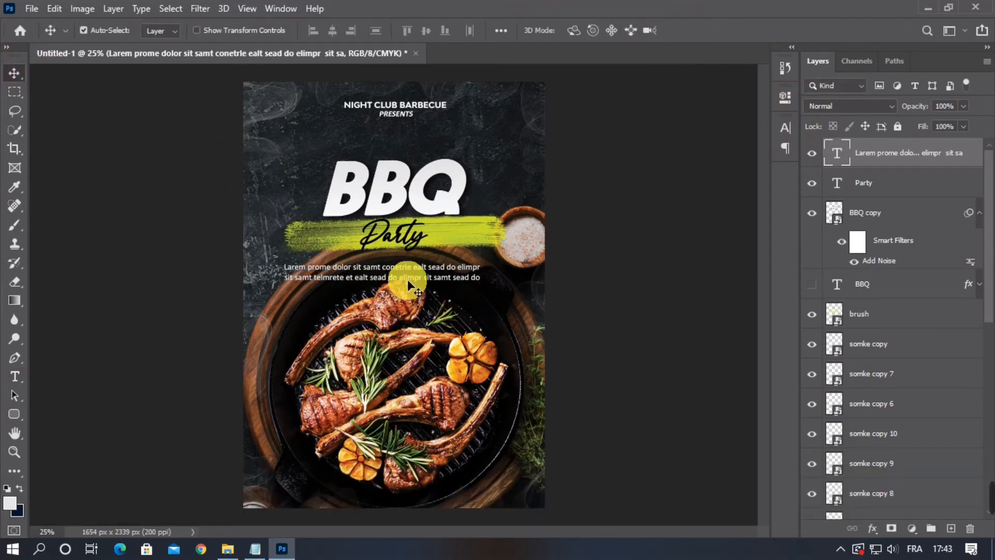
Center the two-line paragraph just under the yellow brush stroke, leaving a small gap below it
left_click_drag(440, 280, 456, 273)
left_click(542, 339)
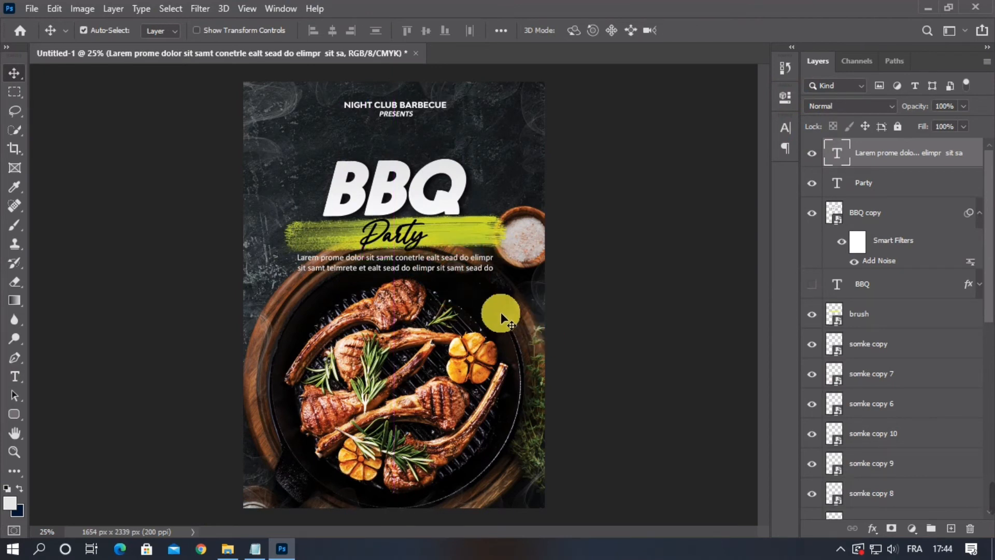
left_click_drag(441, 266, 440, 273)
left_click(559, 327)
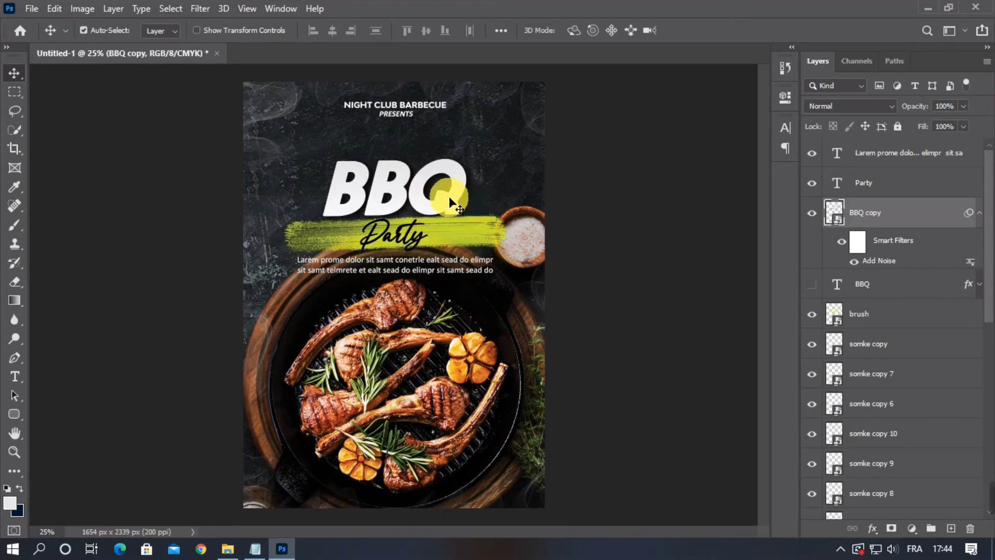
Enlarge the BBQ copy and BBQ layers together to about 105% and center the title above the brush stroke
left_click(887, 286, "ctrl")
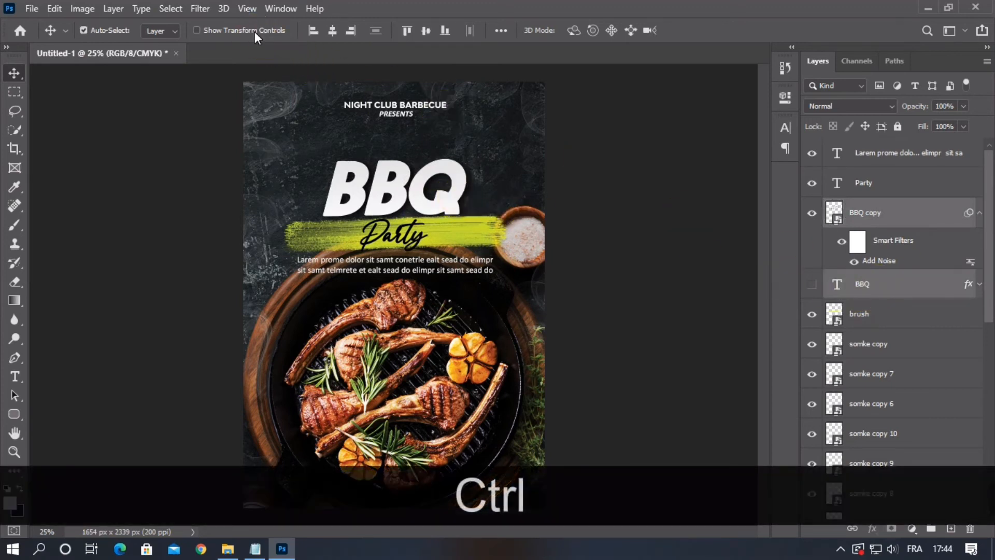
key("ctrl+t")
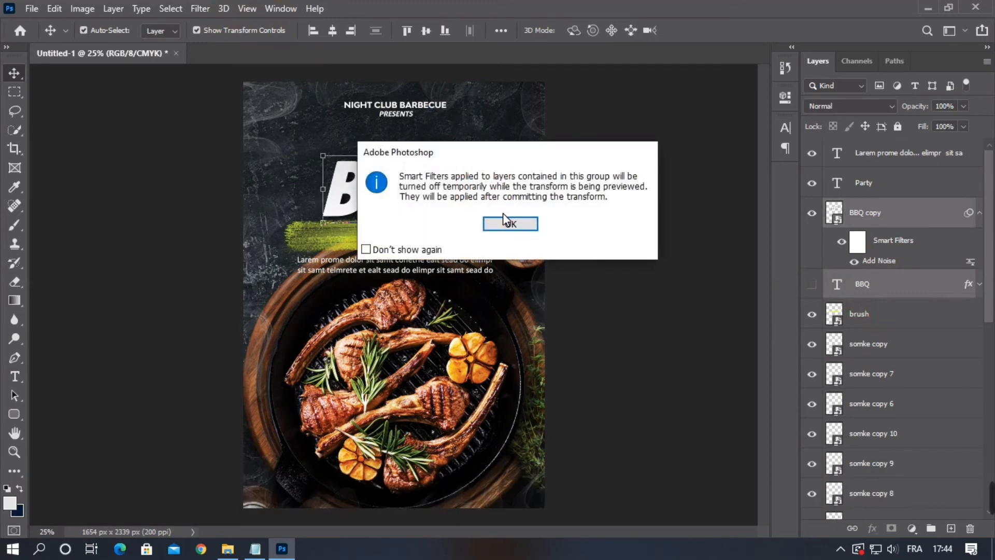
left_click(508, 225)
left_click_drag(477, 211, 493, 215)
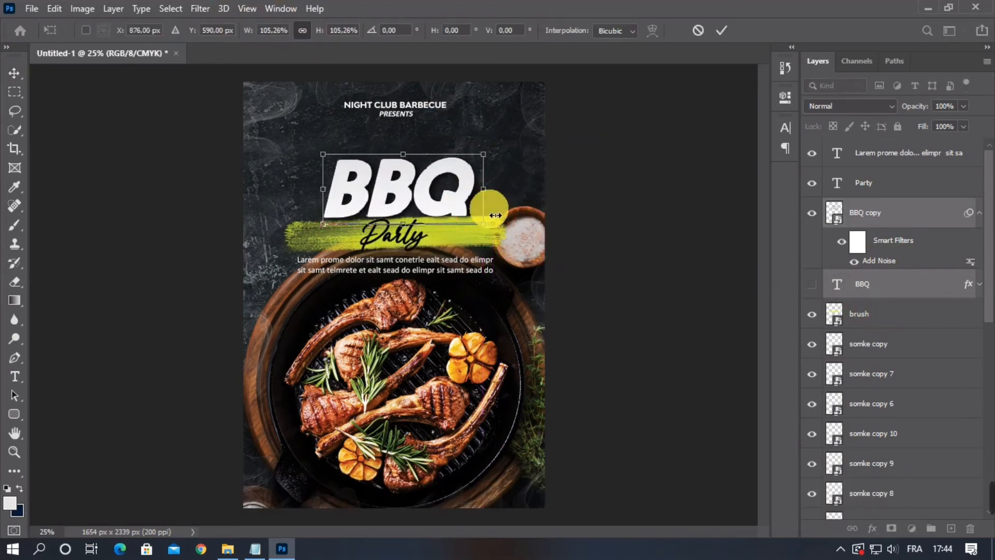
left_click(722, 30)
left_click_drag(427, 201, 427, 202)
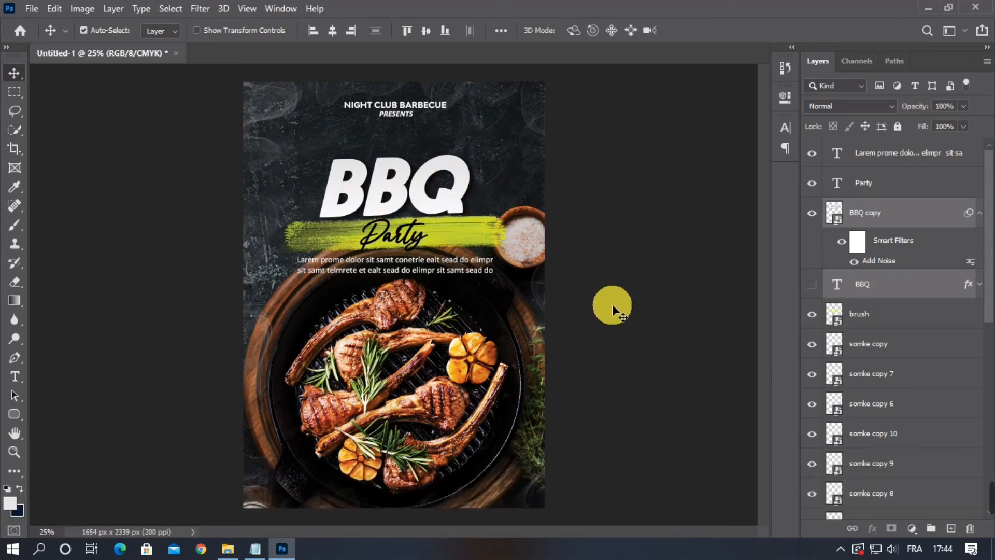
left_click(399, 109)
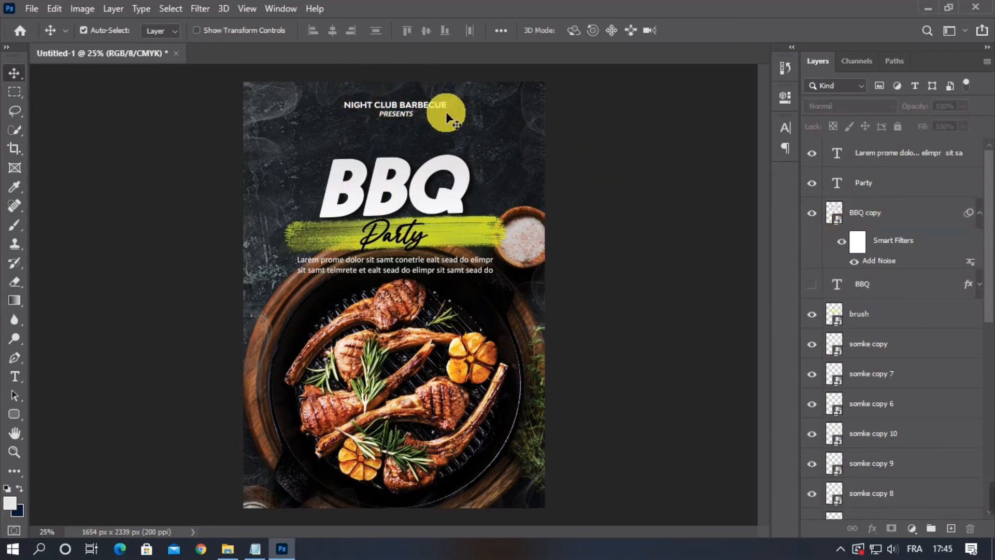
left_click(394, 104)
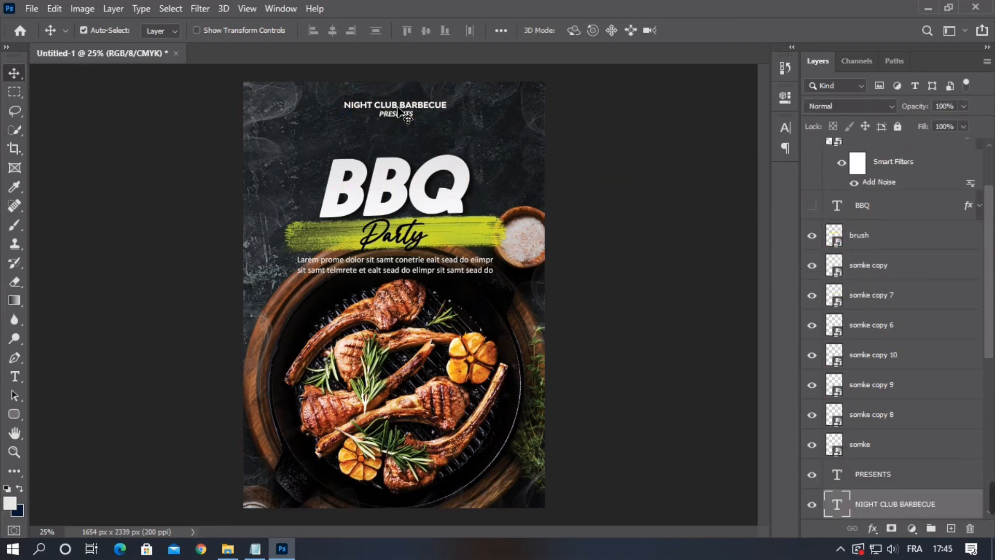
left_click(876, 475, "shift")
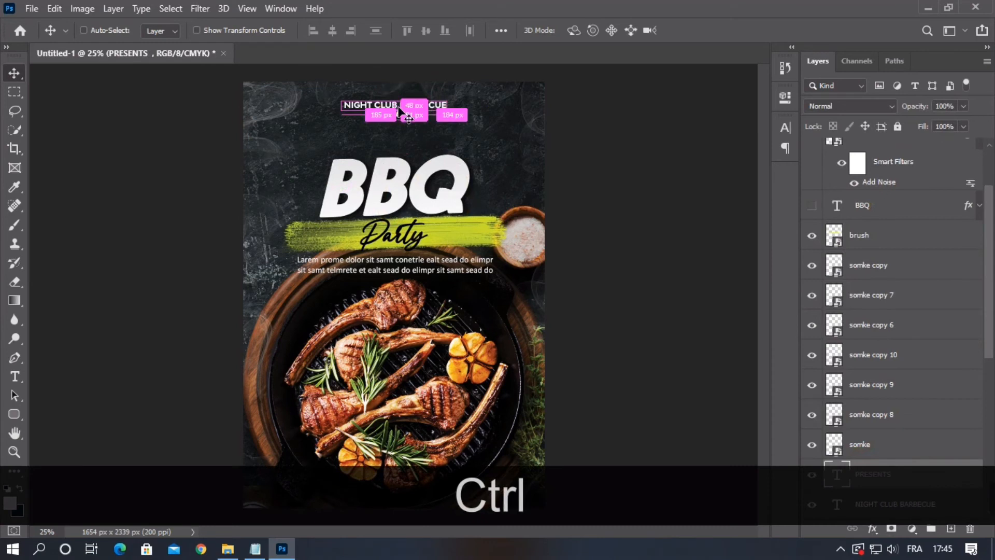
left_click_drag(399, 109, 394, 116)
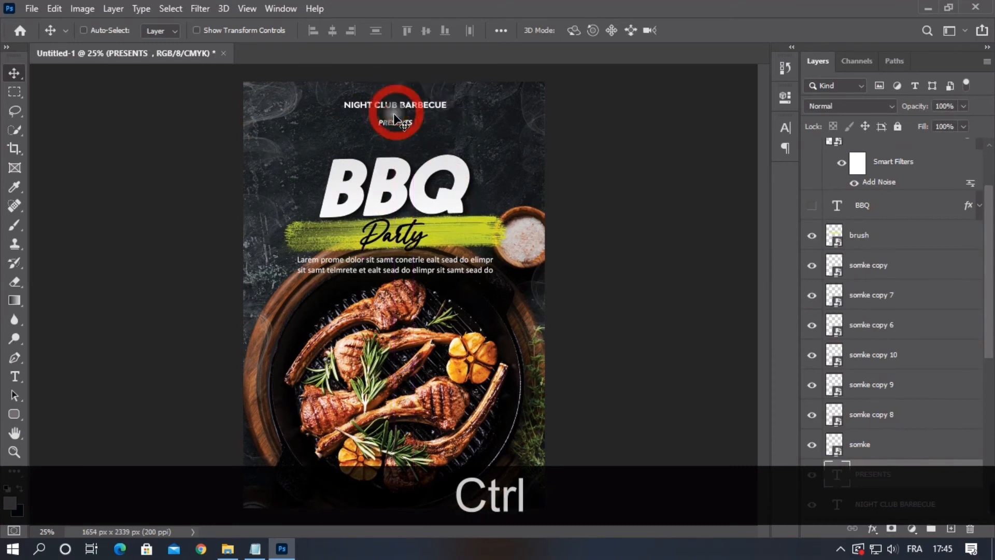
key("ctrl+z")
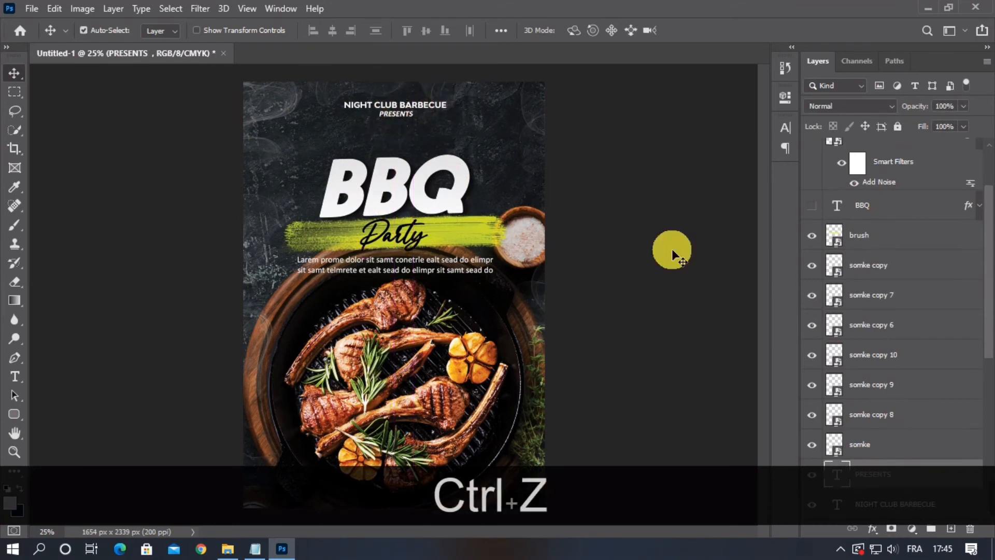
Move the PRESENTS and NIGHT CLUB BARBECUE text layers together slightly lower on the poster
scroll(889, 218, "down", 3)
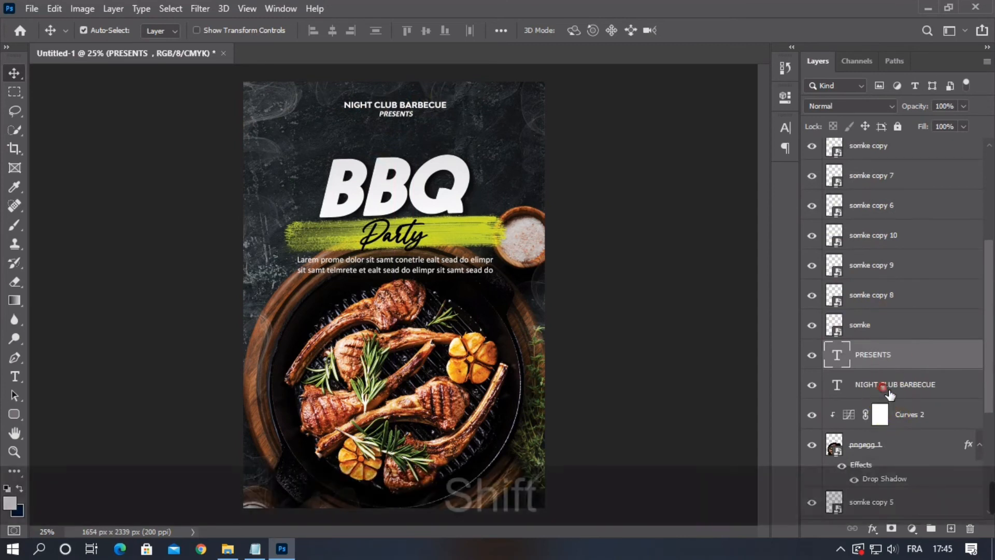
left_click(889, 394, "shift")
left_click_drag(405, 107, 399, 108)
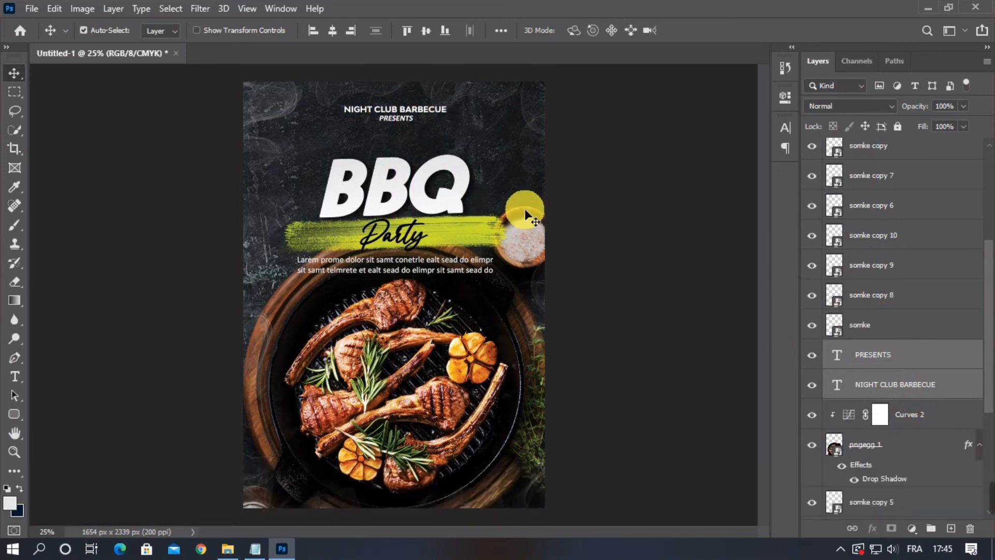
Place the yellow circle image 1 from the BBQ party folder, scaled to about 41%, in the poster's lower-right corner, above all other layers
left_click(228, 549)
left_click(167, 114)
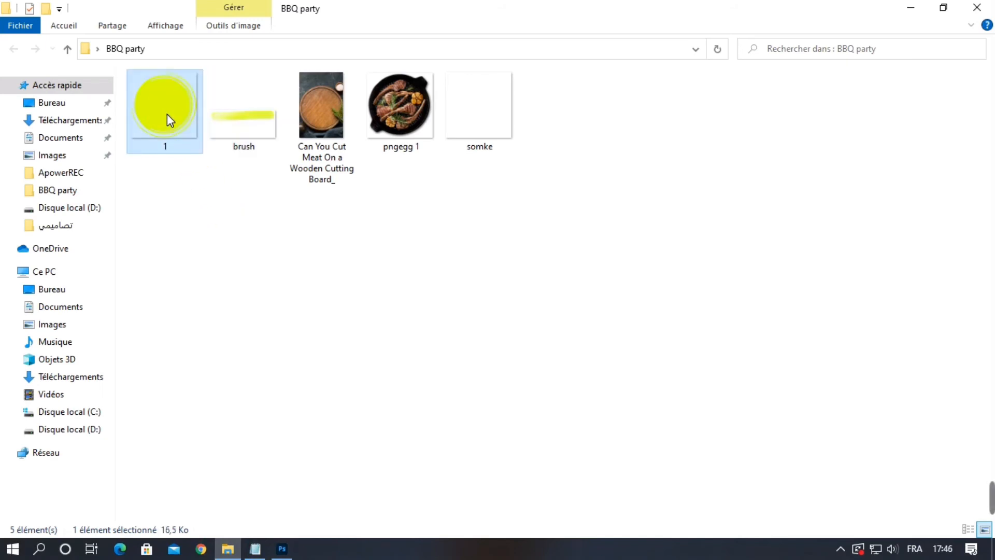
left_click_drag(167, 114, 352, 447)
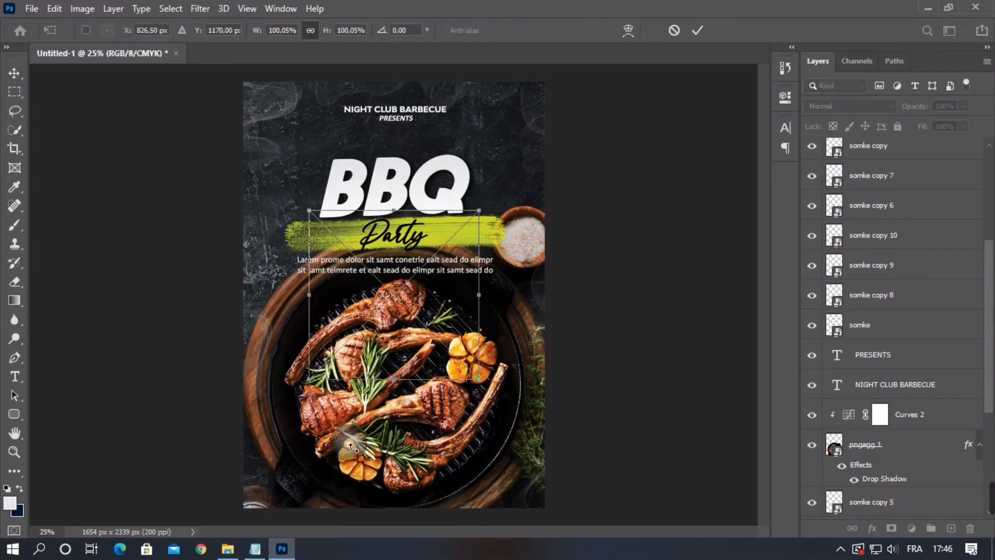
left_click_drag(396, 211, 497, 461)
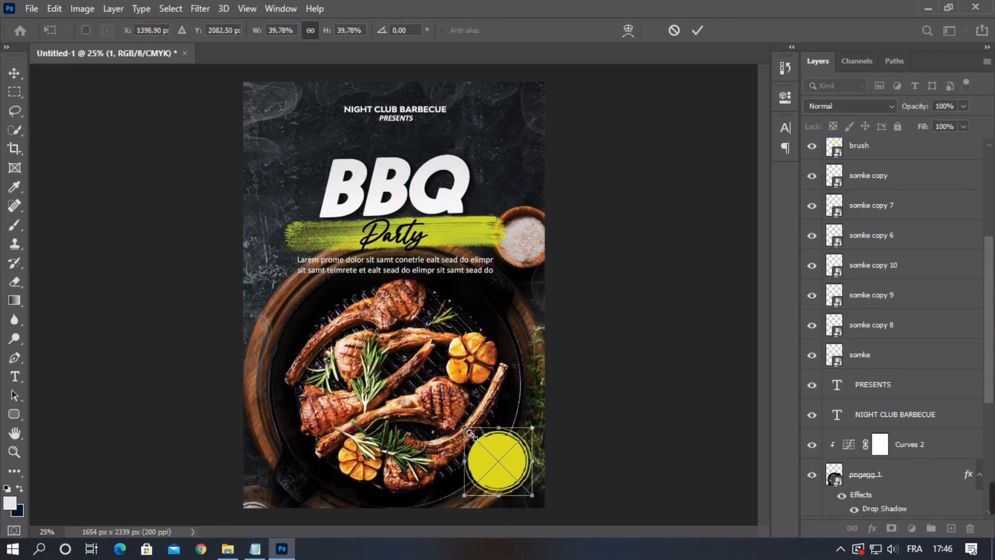
left_click_drag(464, 428, 463, 427)
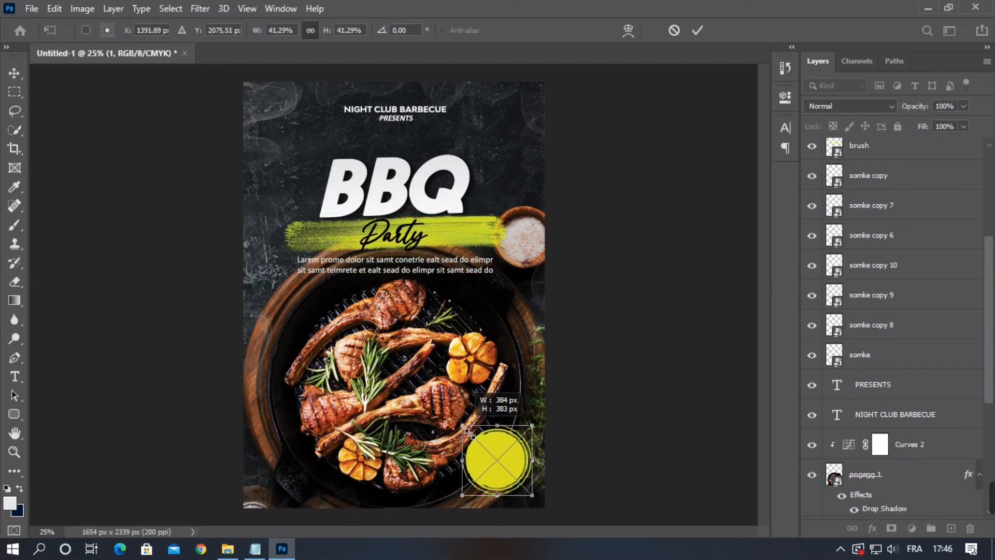
left_click(697, 30)
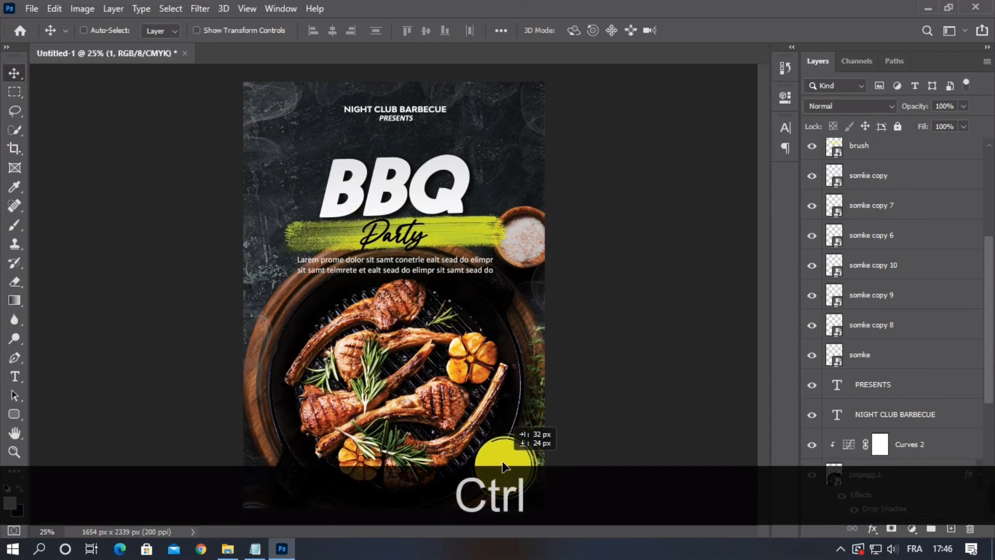
left_click(502, 461, "ctrl")
Start a new text layer over the meat pan and set its font size to 34 pt
left_click(15, 377)
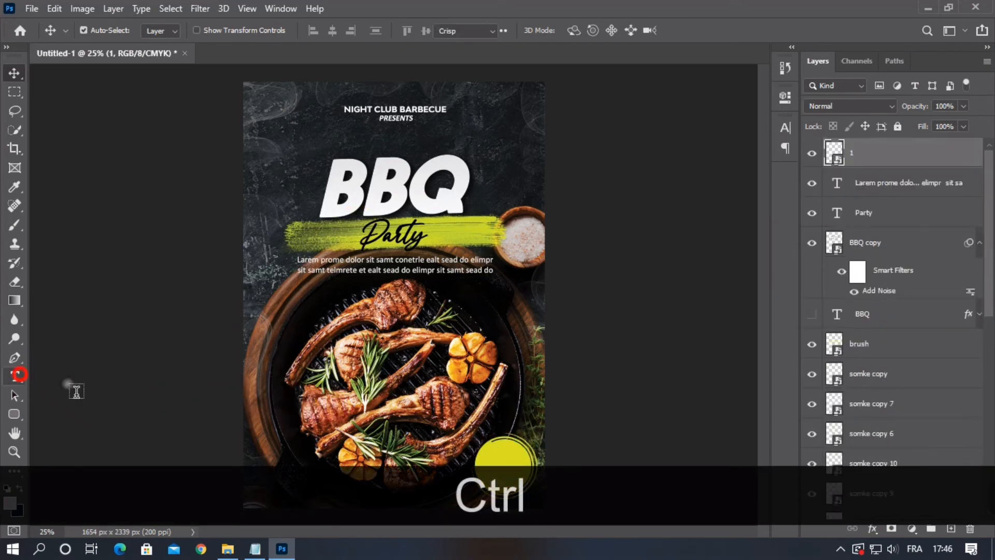
left_click(361, 371)
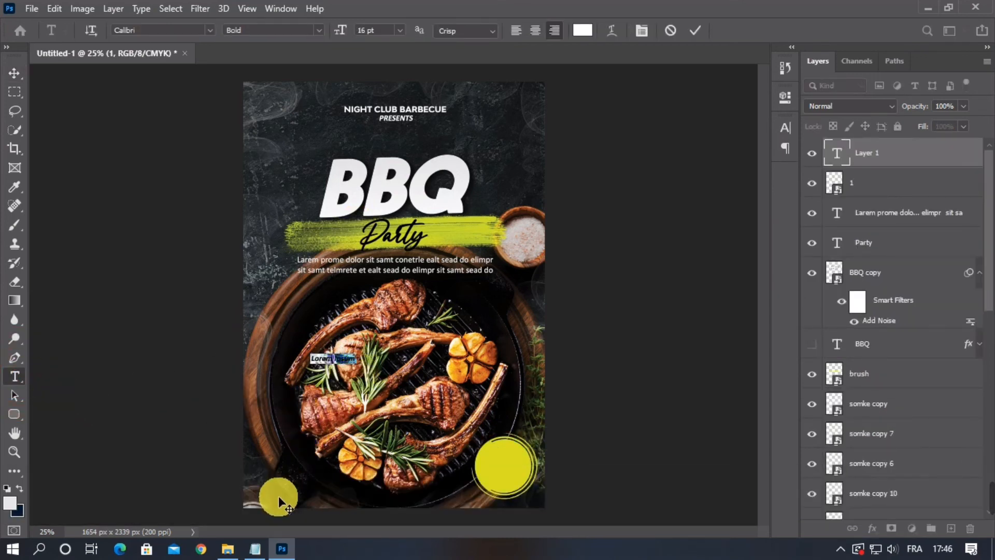
left_click_drag(352, 33, 363, 31)
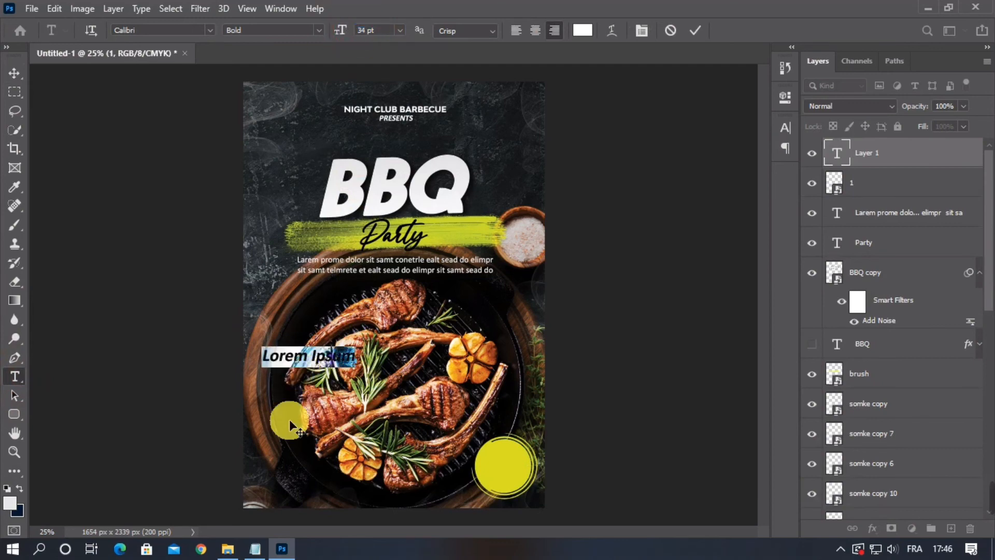
Copy the 30% OFF lines from the adobe notes in Notepad and return to the Photoshop poster
left_click(255, 548)
left_click(300, 221)
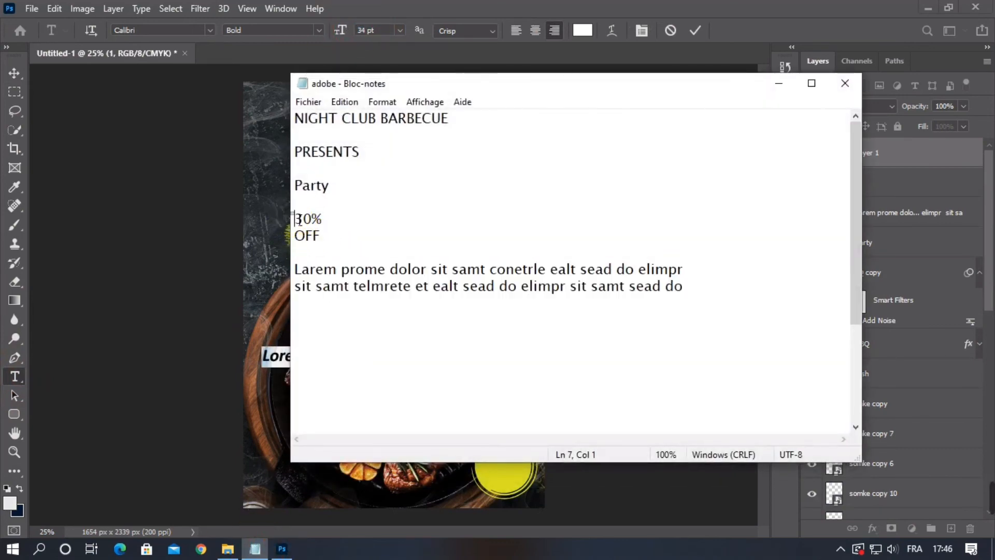
right_click(330, 230)
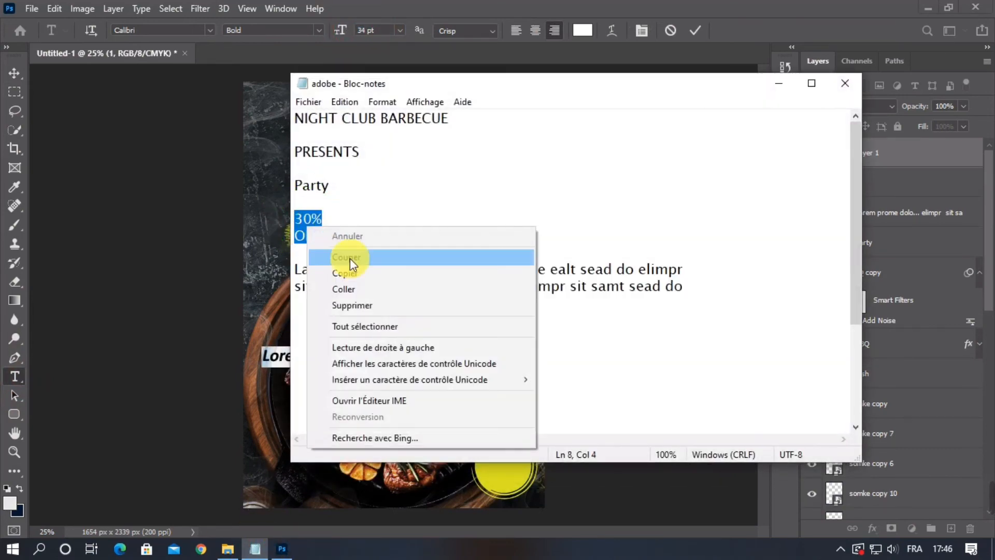
left_click(363, 271)
left_click(779, 85)
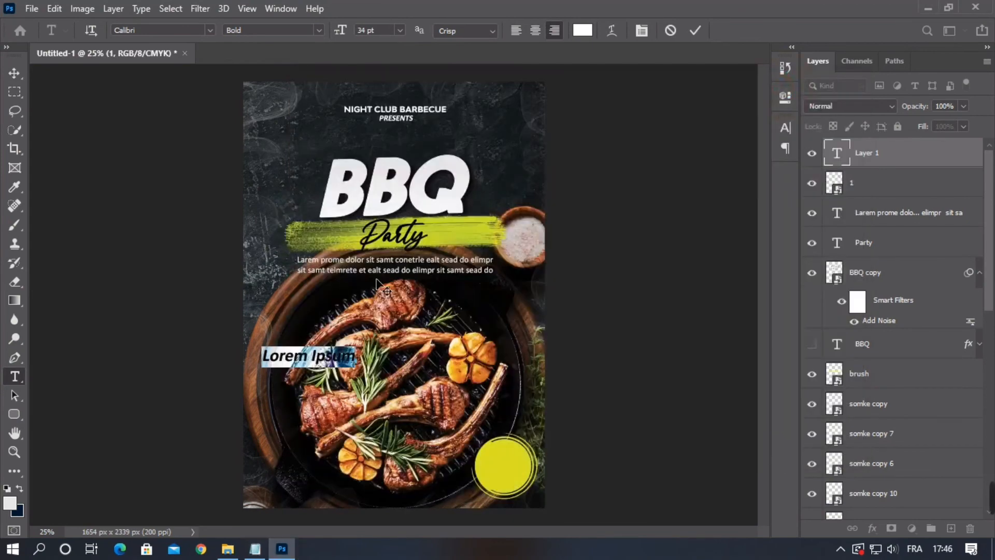
Paste the copied text and arrange it as separate black 30% and OFF text layers inside the yellow circle
right_click(291, 355)
left_click(322, 130)
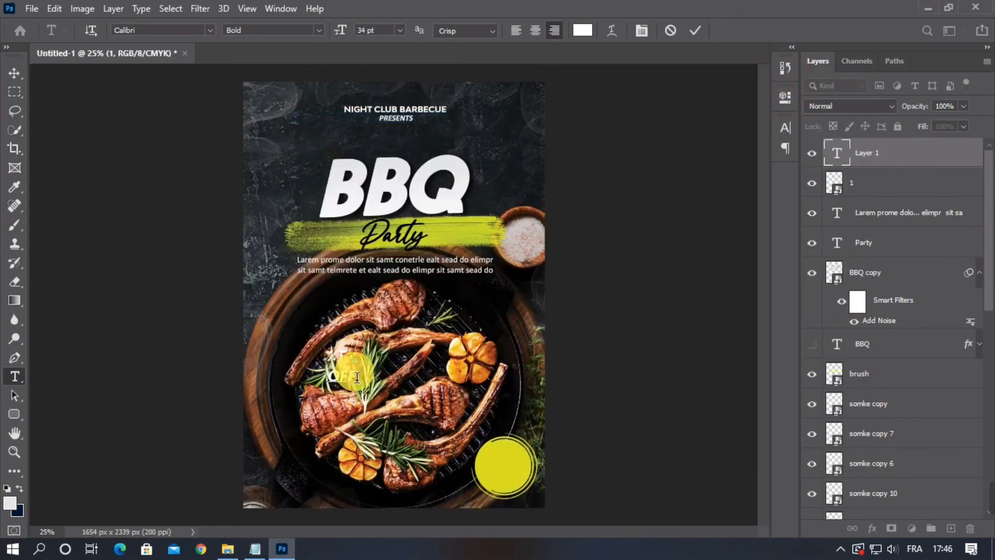
left_click_drag(410, 443, 441, 456)
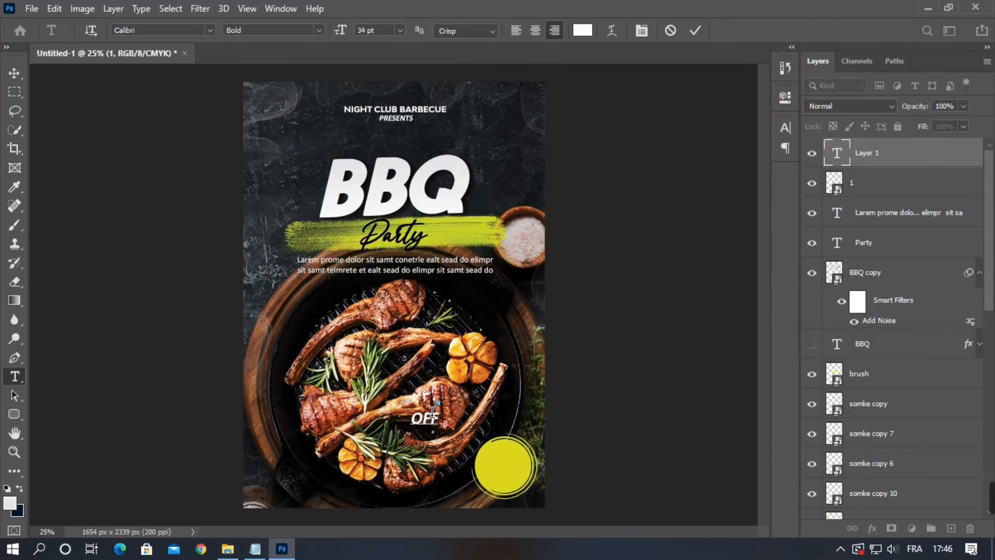
left_click(784, 128)
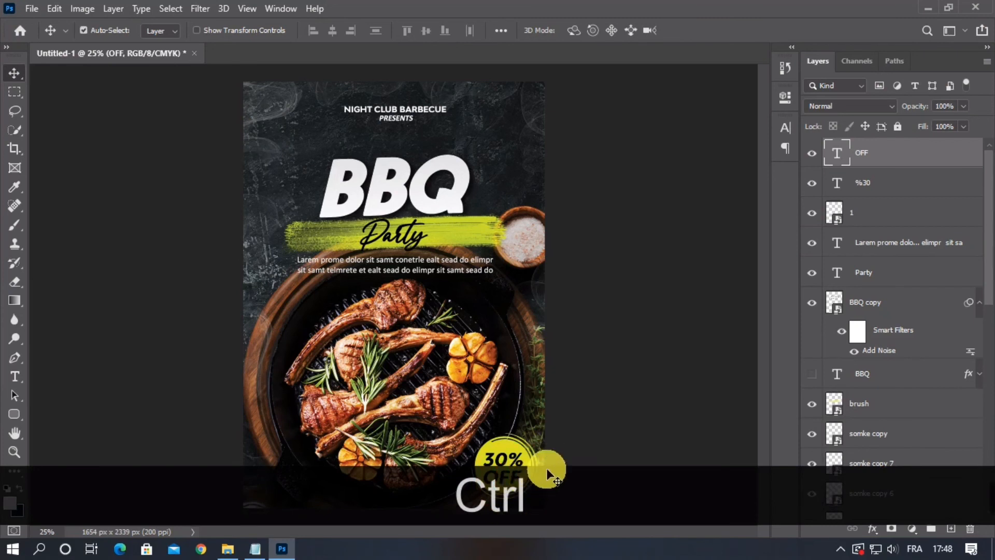
Select the 30% and OFF text layers together, nudge them within the circle and convert them to one smart object
left_click(876, 183, "ctrl")
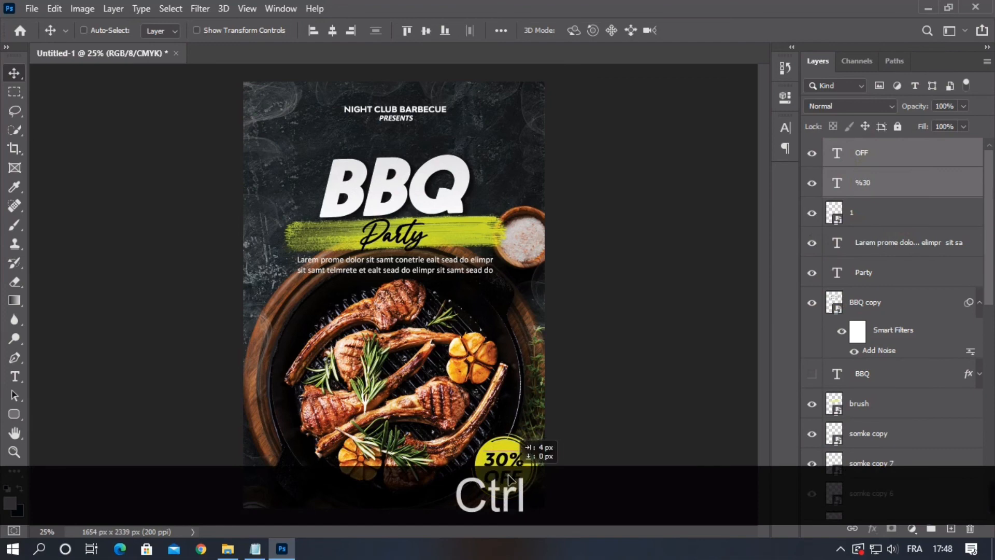
right_click(889, 153)
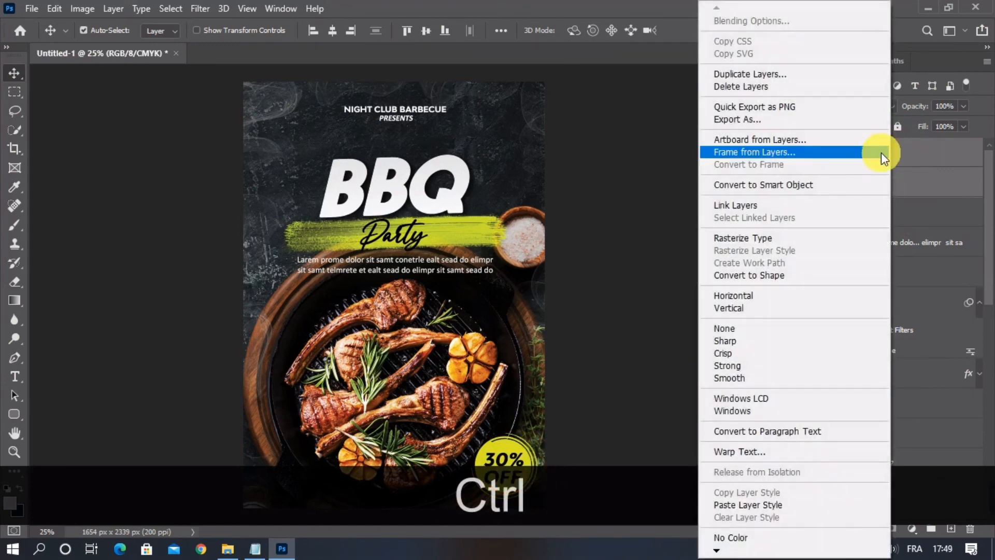
left_click(782, 185)
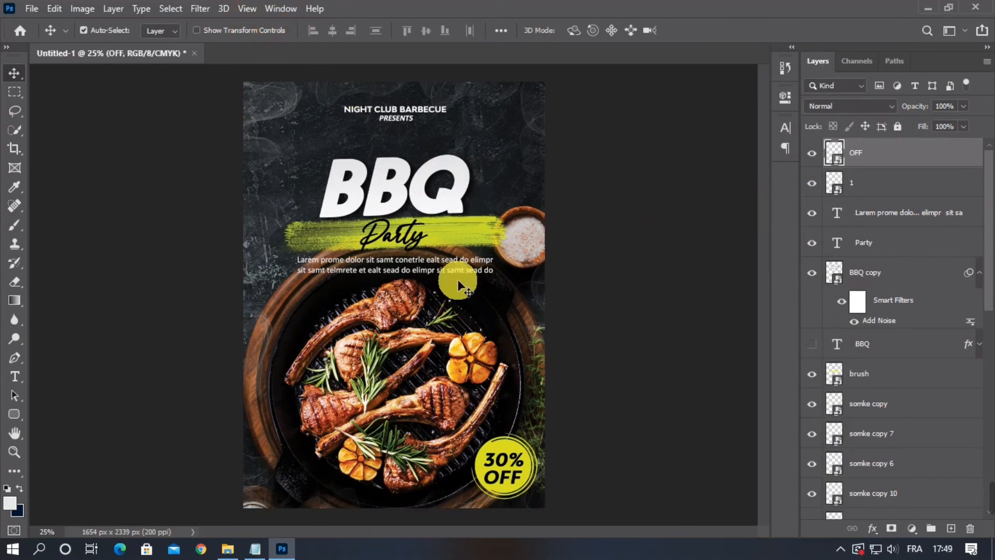
Scale the 30% OFF smart object to about 94%, center it in the yellow circle and leave its layer selected
left_click(249, 30)
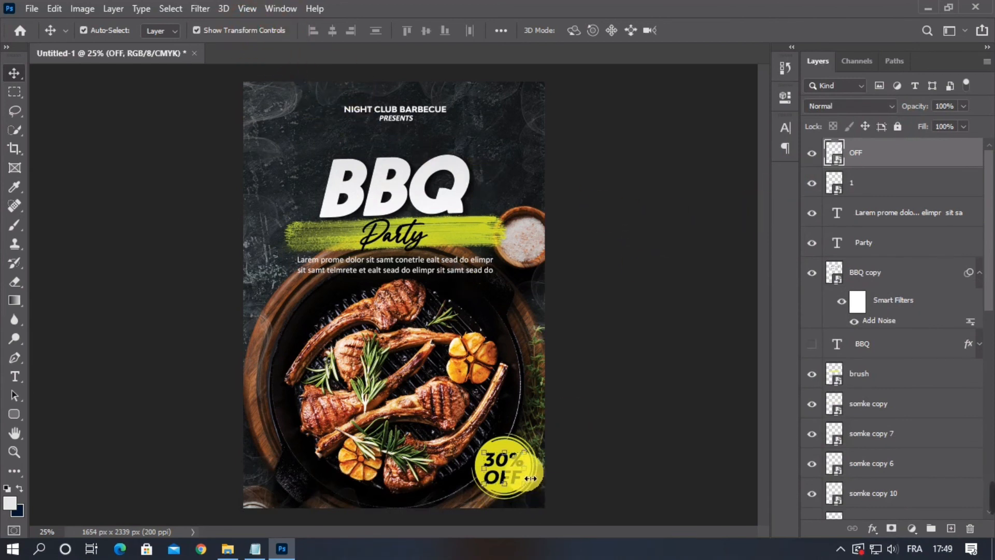
left_click_drag(525, 484, 528, 480)
left_click(697, 30)
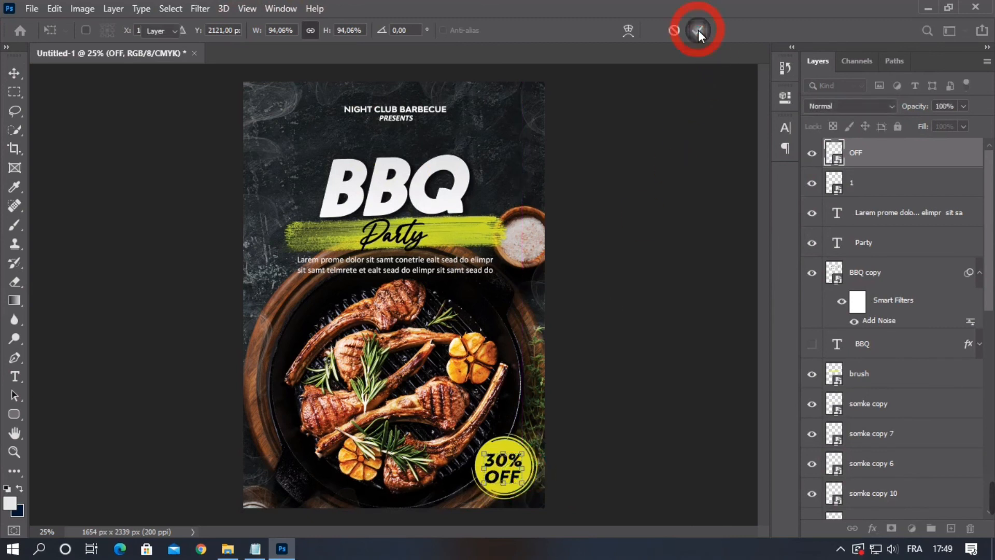
left_click(269, 31)
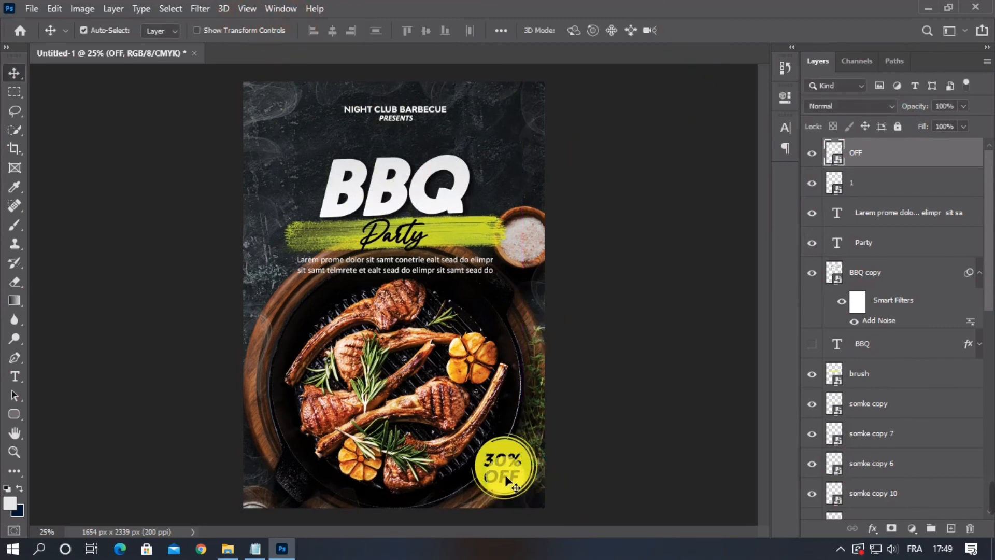
left_click_drag(505, 476, 515, 477)
left_click(632, 456, "ctrl")
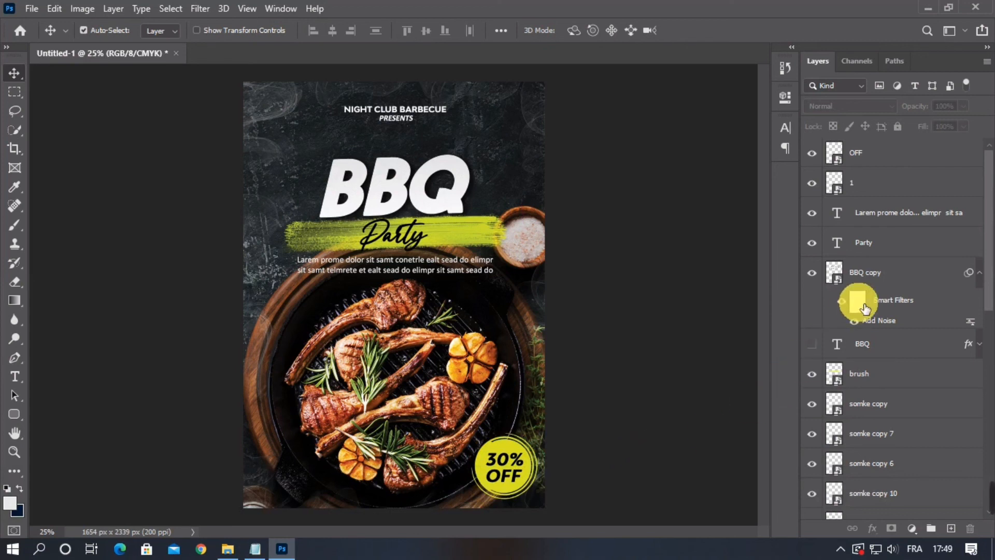
left_click(886, 155)
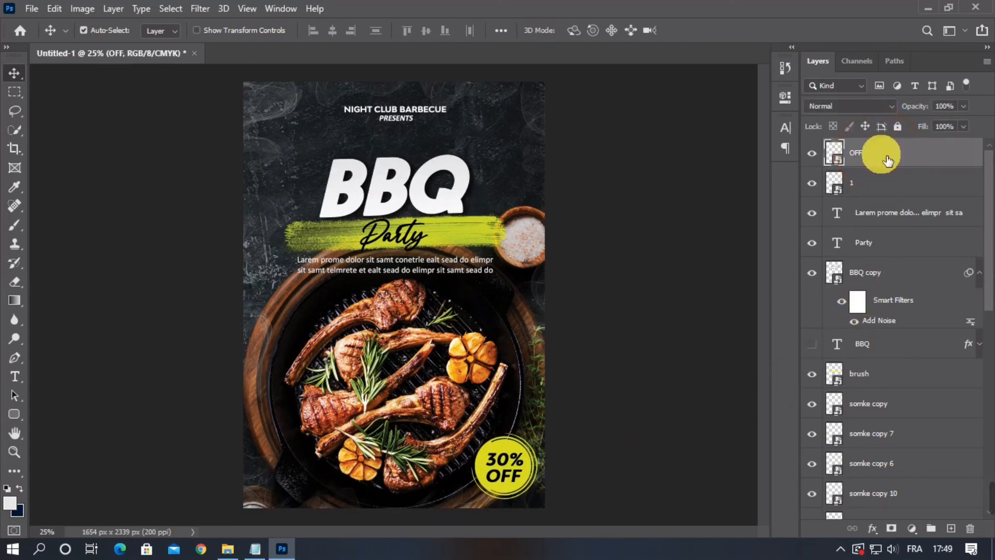
Stamp all visible layers into a new merged layer at the top of the stack and open the Camera Raw Filter on it
key("ctrl+shift+alt+e")
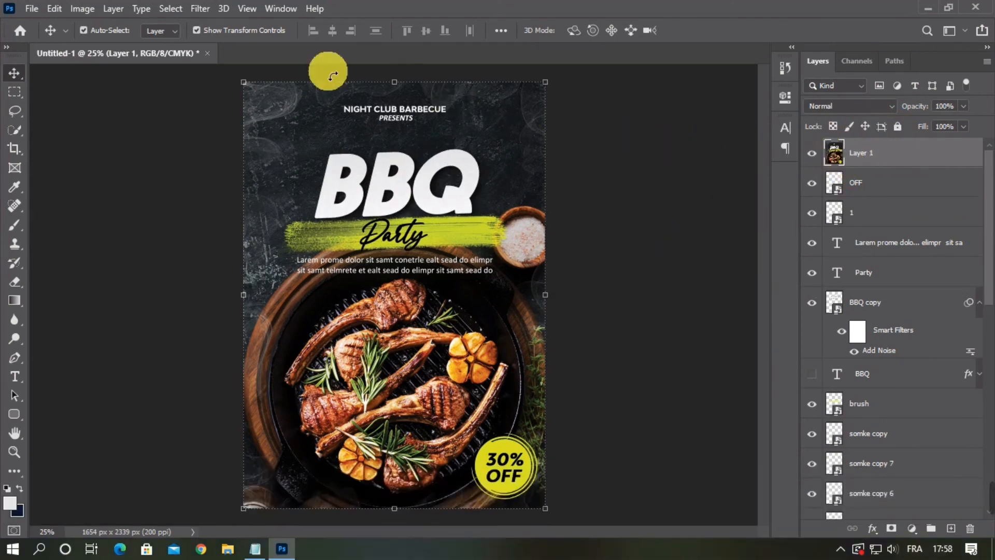
left_click(201, 8)
left_click(214, 95)
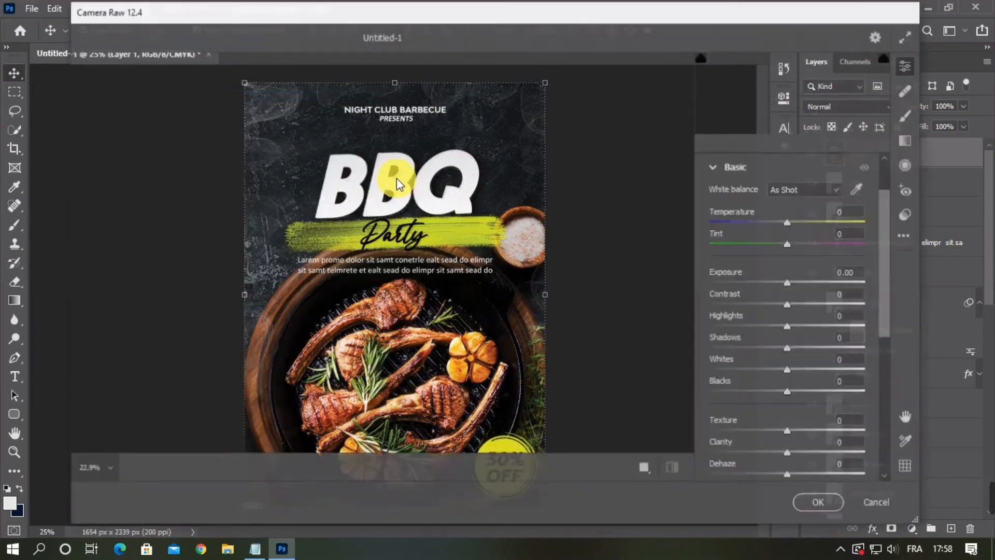
Set the merged layer's exposure to -0.05 and contrast to +30 in Camera Raw
left_click(788, 284)
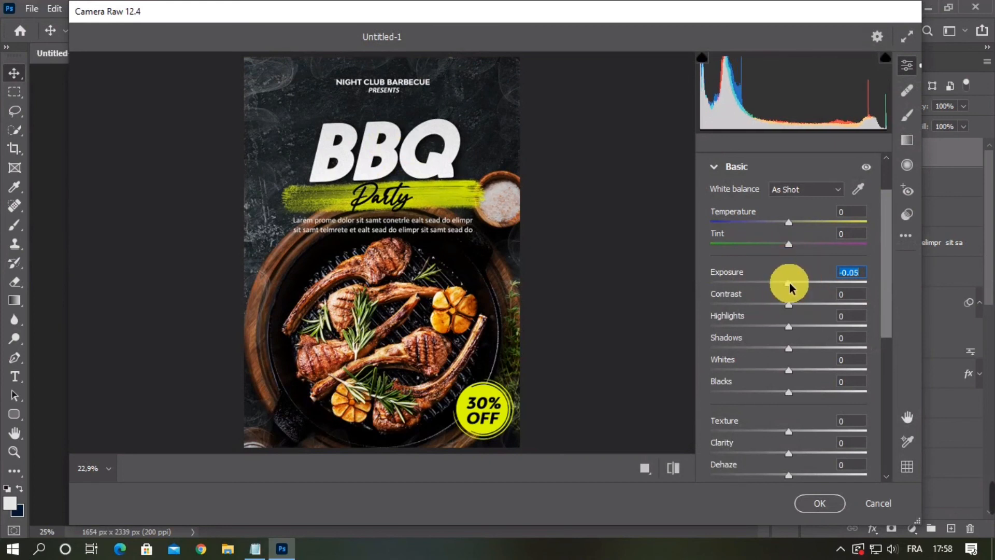
left_click(788, 305)
left_click_drag(802, 315, 810, 316)
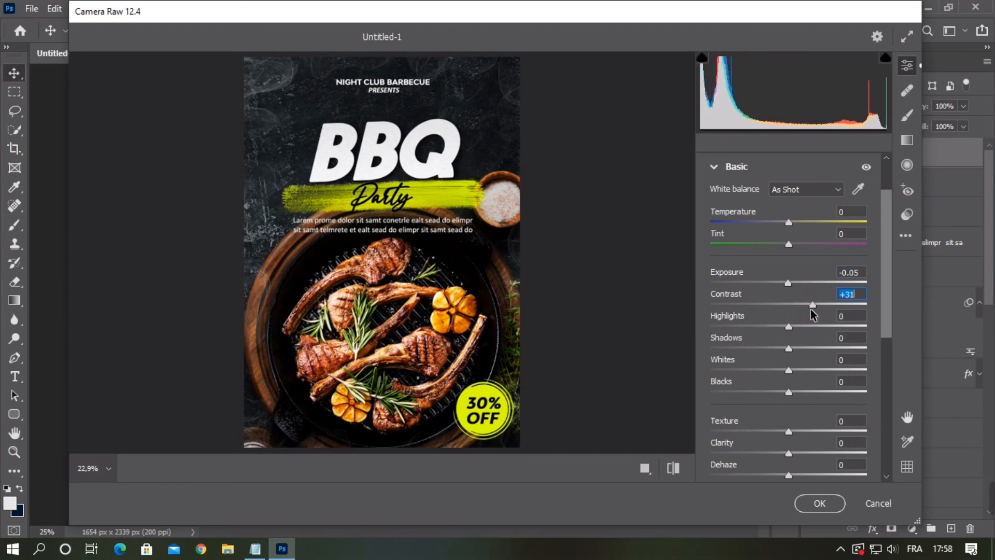
left_click(815, 315)
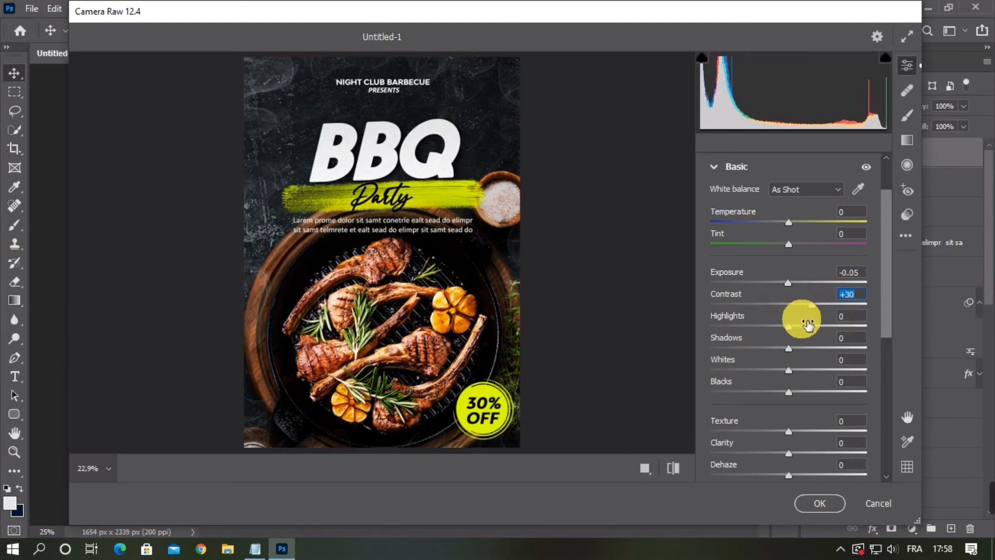
Set Highlights to -5, Shadows to -23, Whites to -7 and Blacks to -8, and apply the Camera Raw adjustments
left_click_drag(808, 324, 788, 331)
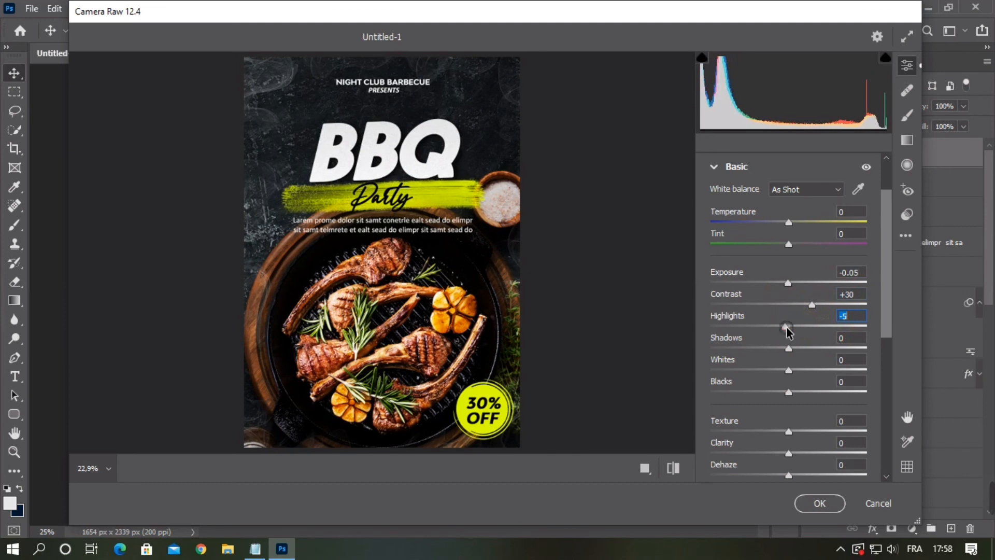
left_click(788, 348)
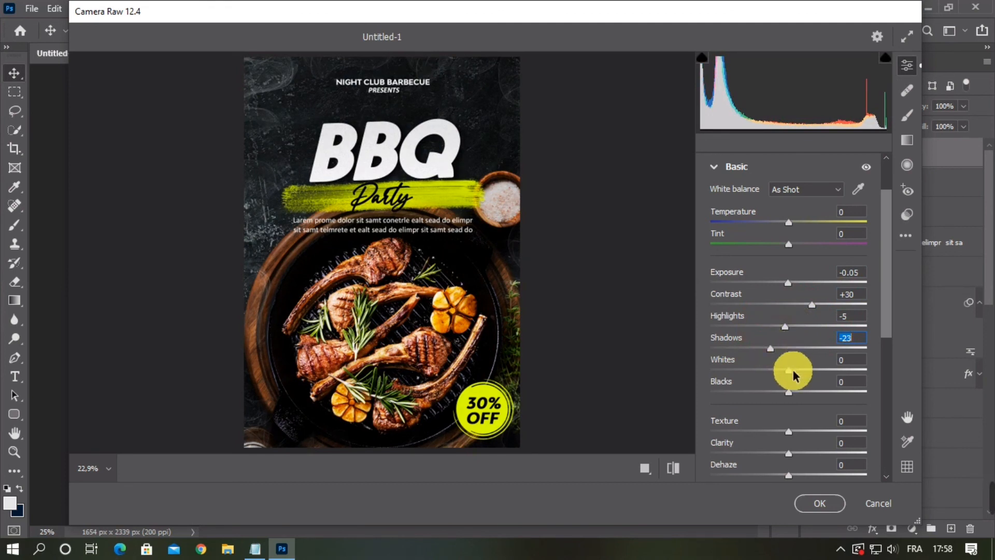
left_click_drag(789, 370, 786, 398)
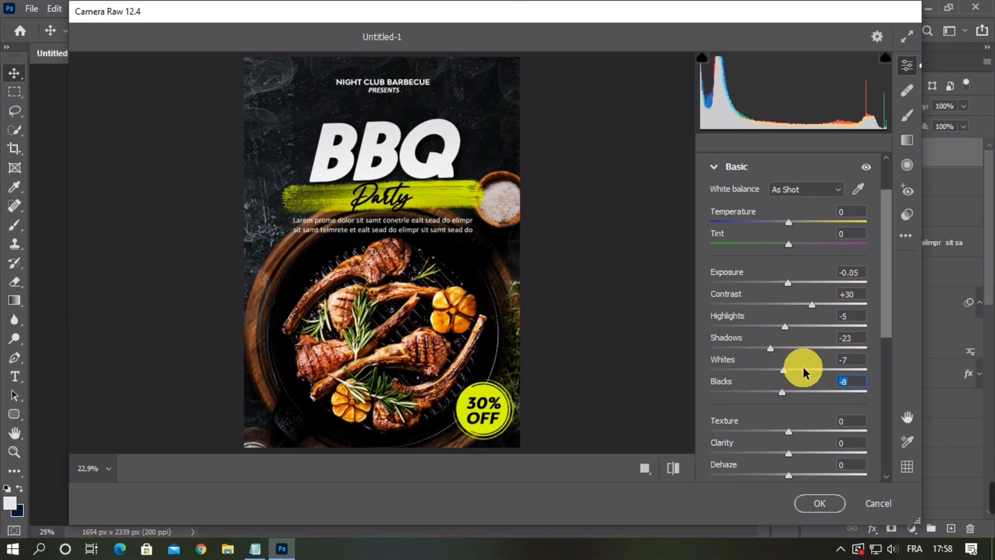
left_click(820, 503)
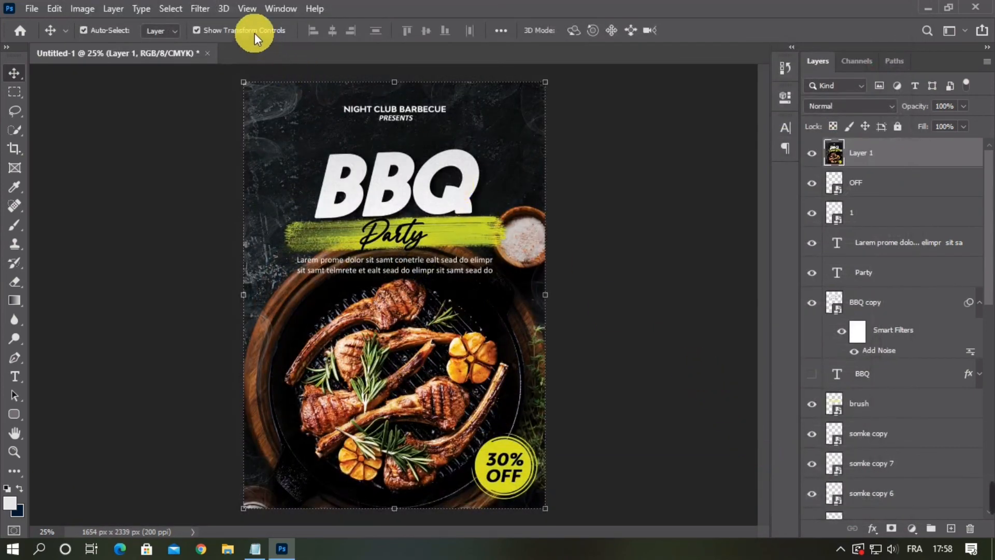
Turn off the transform controls display and compare the poster with and without the color-graded merged layer
left_click(251, 30)
left_click(812, 153)
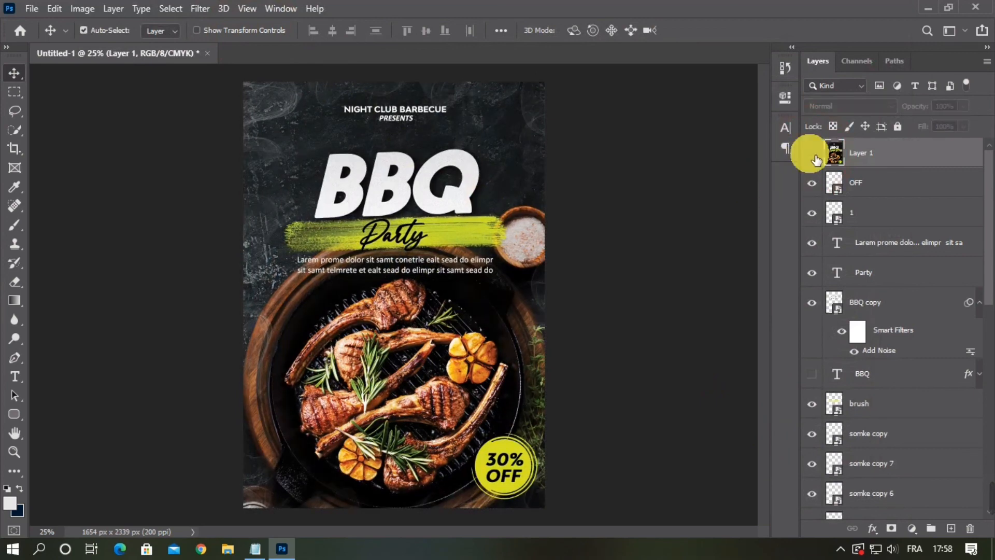
left_click(813, 153)
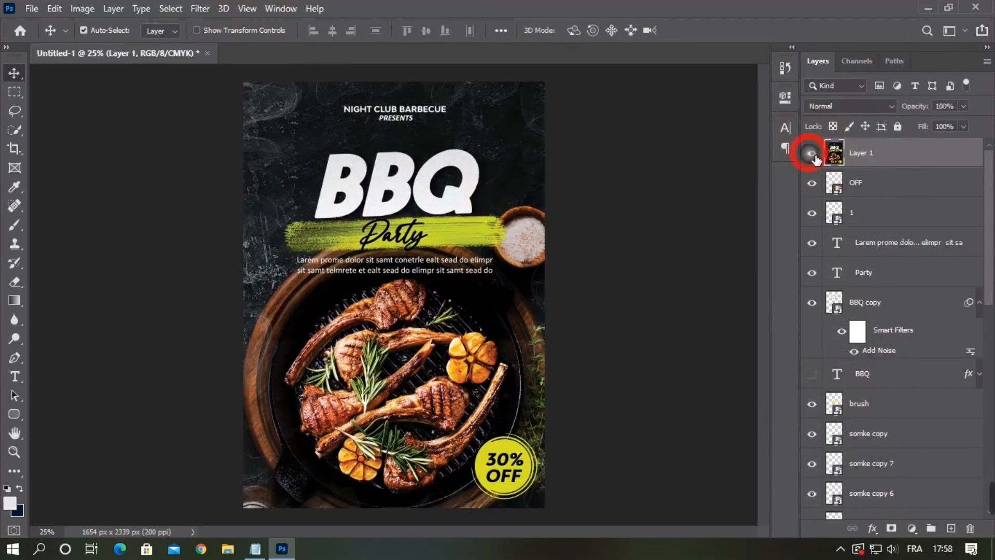
Examine the graded poster up close, from the header and BBQ Party title down to the meat pan and 30% OFF badge
key("ctrl+KP_Add")
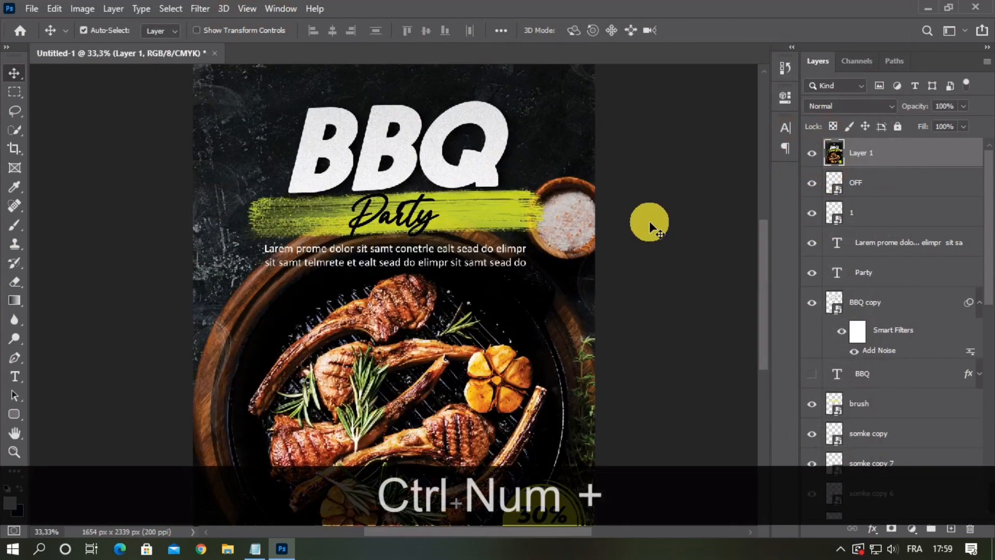
key("space")
left_click_drag(497, 227, 487, 260)
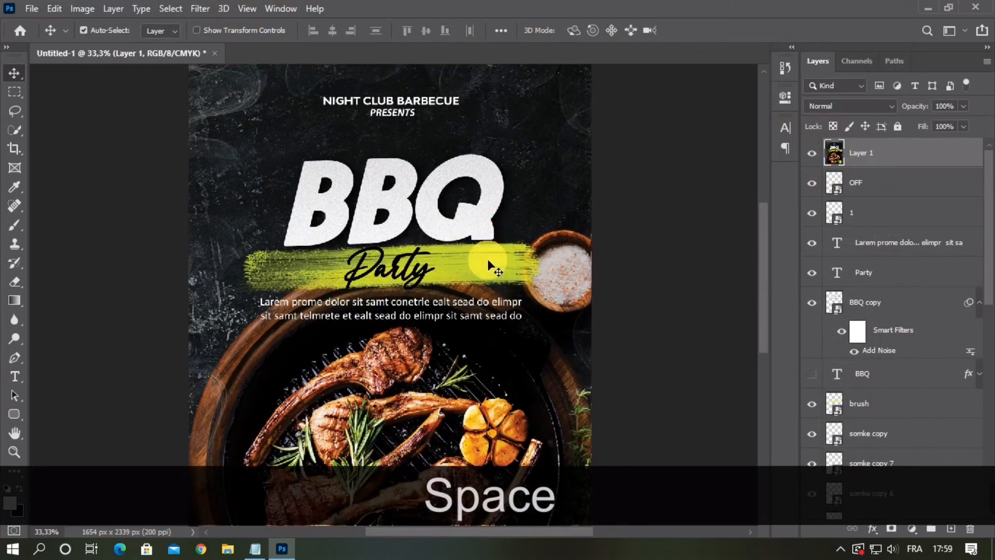
key("ctrl+KP_Add")
key("space")
left_click_drag(456, 196, 471, 317)
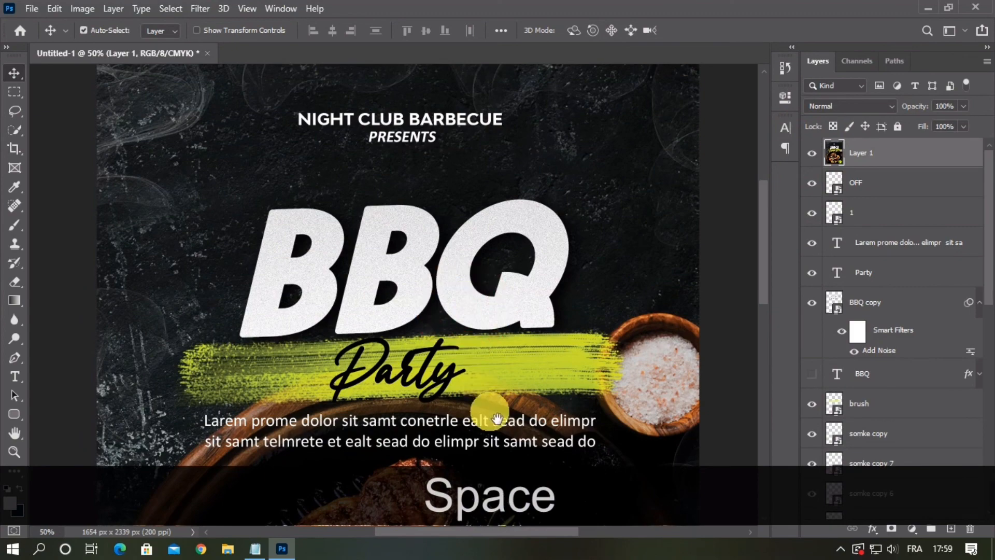
left_click_drag(497, 418, 499, 258)
left_click_drag(527, 410, 515, 189)
left_click_drag(539, 373, 539, 281)
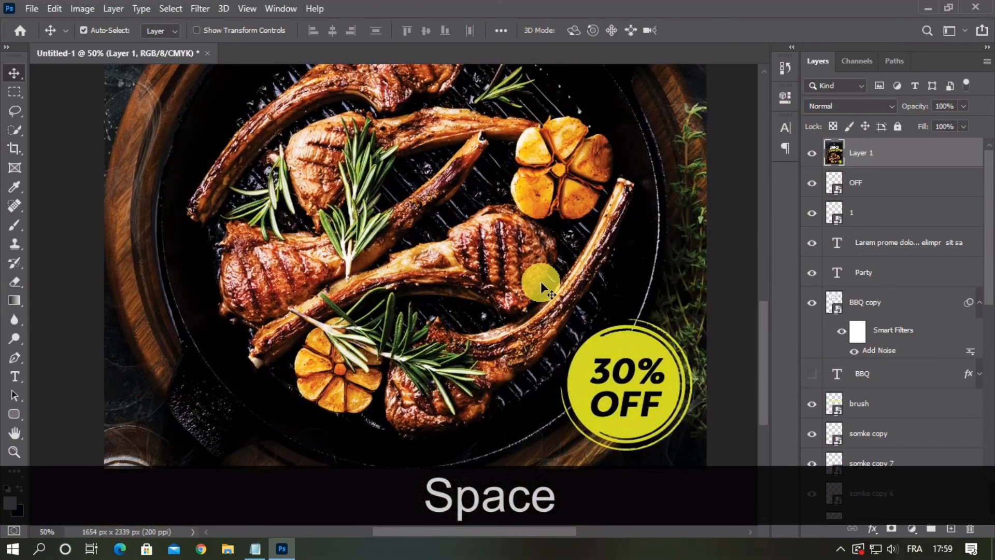
key("ctrl+KP_Subtract")
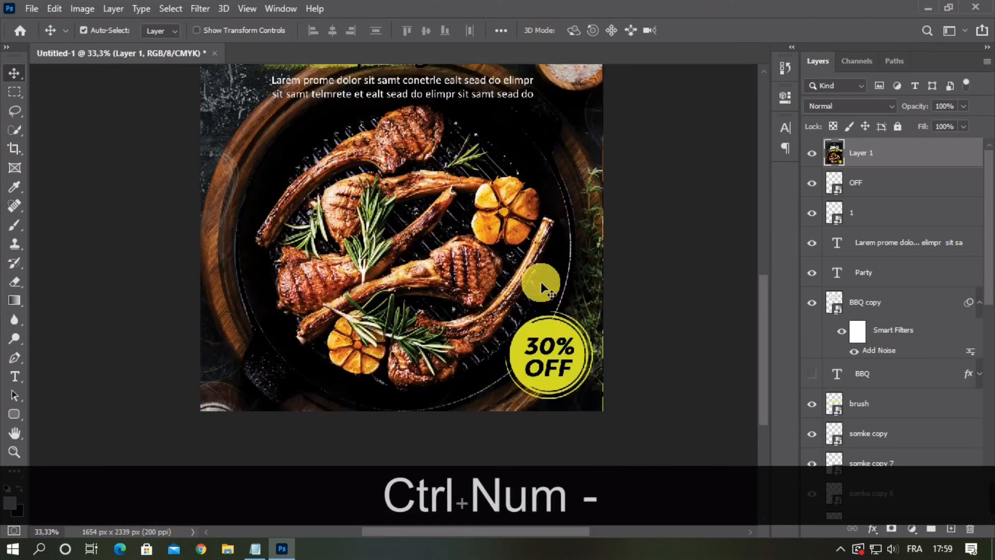
key("ctrl+KP_Subtract")
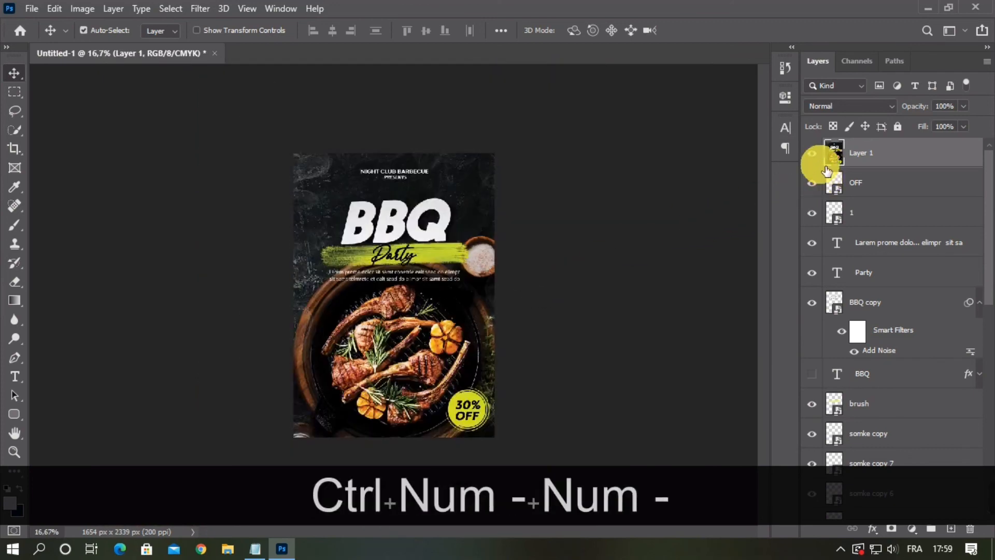
Compare the whole poster before and after grading by toggling the merged layer's visibility, leaving it visible, and deselect all layers
left_click(812, 154)
left_click(813, 154)
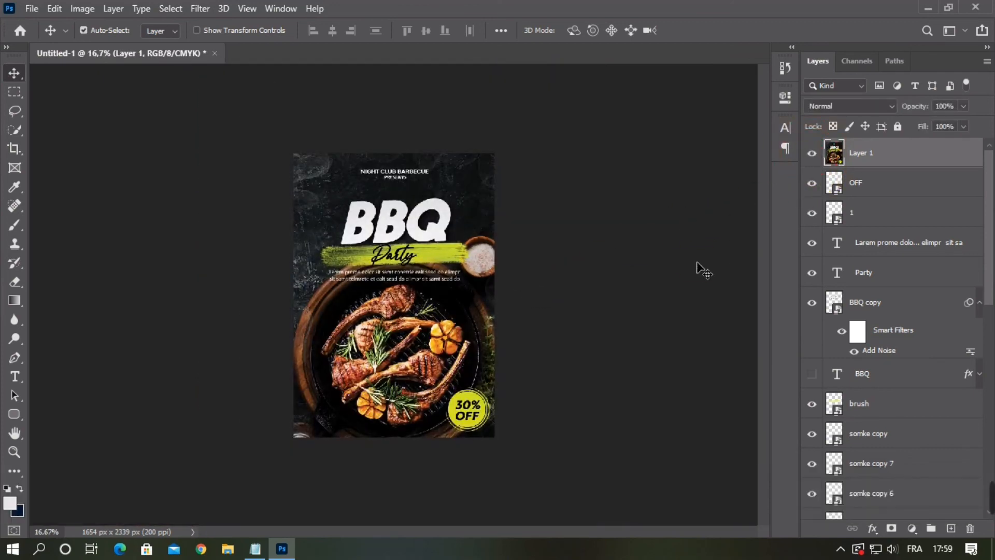
key("ctrl+KP_Add")
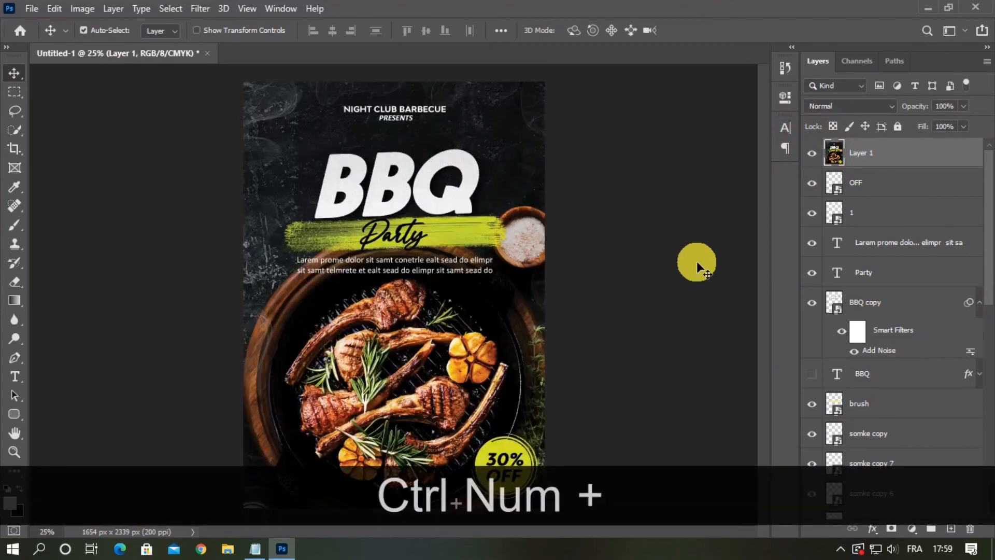
left_click(696, 262)
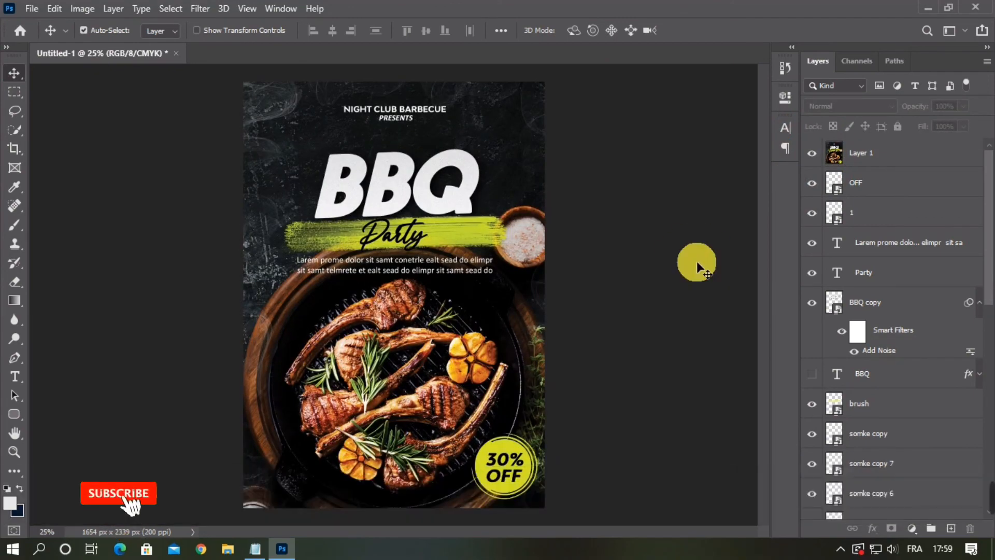